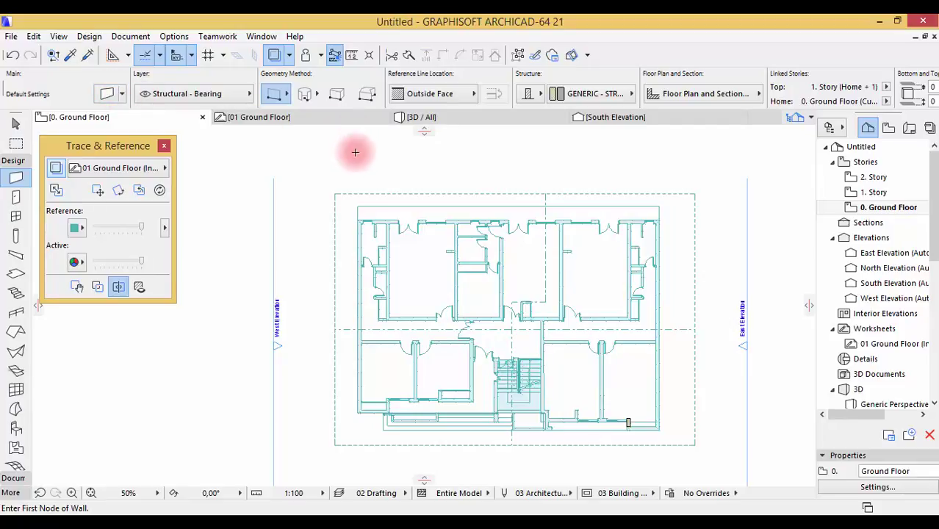
Fit the whole floor plan in the window, then start and cancel a trial wall
{"action": "left_click", "coordinate": [89, 494]}
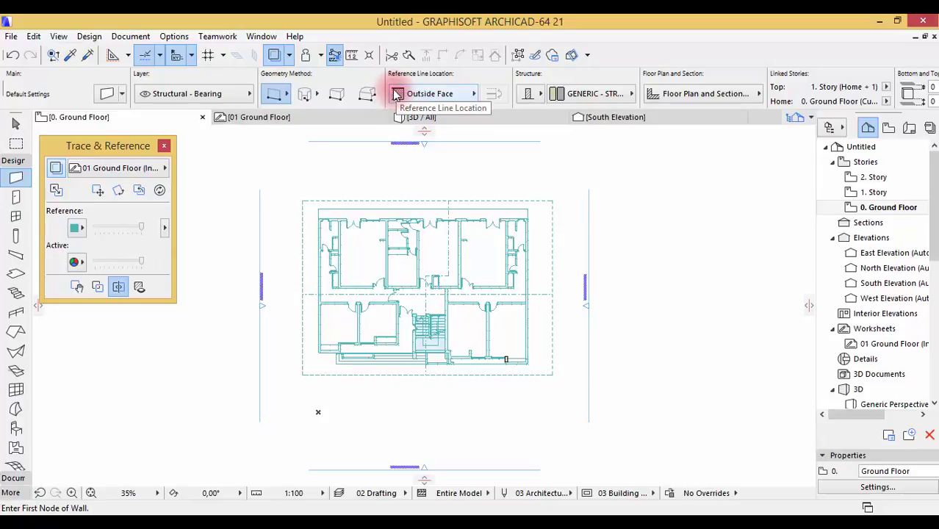
{"action": "left_click", "coordinate": [581, 161]}
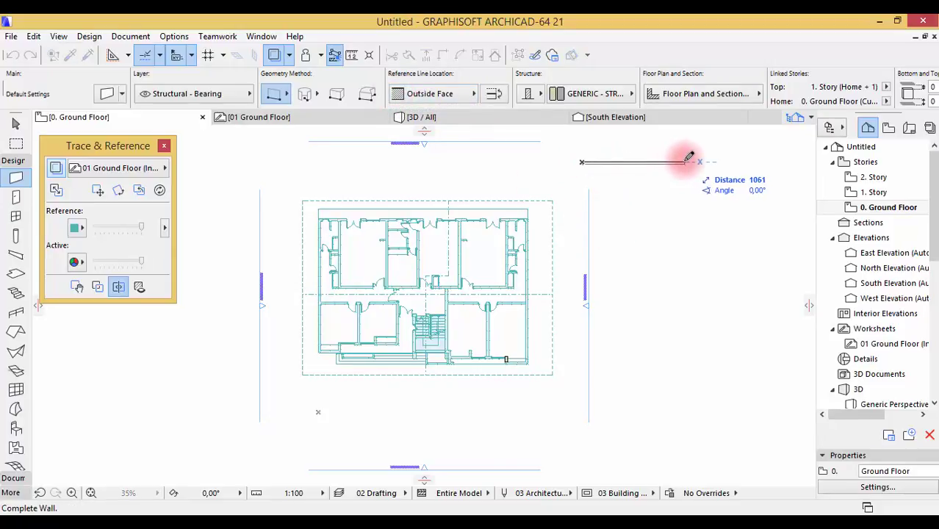
{"action": "scroll", "coordinate": [688, 156], "scroll_direction": "up", "scroll_amount": 4}
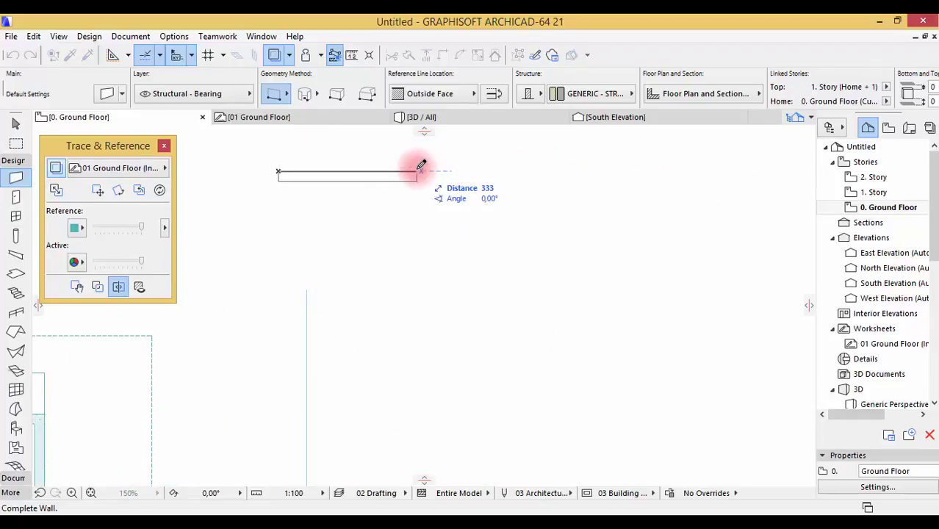
{"action": "scroll", "coordinate": [421, 164], "scroll_direction": "up", "scroll_amount": 1}
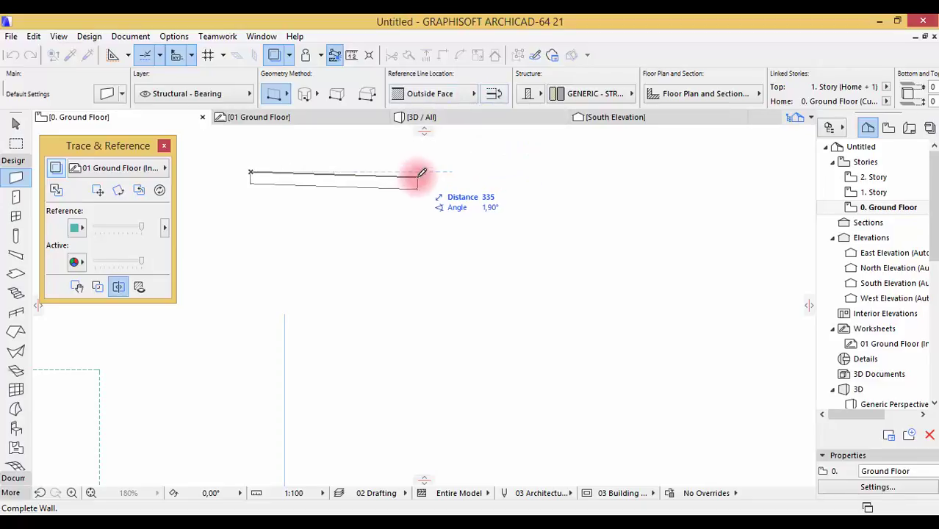
{"action": "key", "text": "Escape"}
{"action": "key", "text": "Escape"}
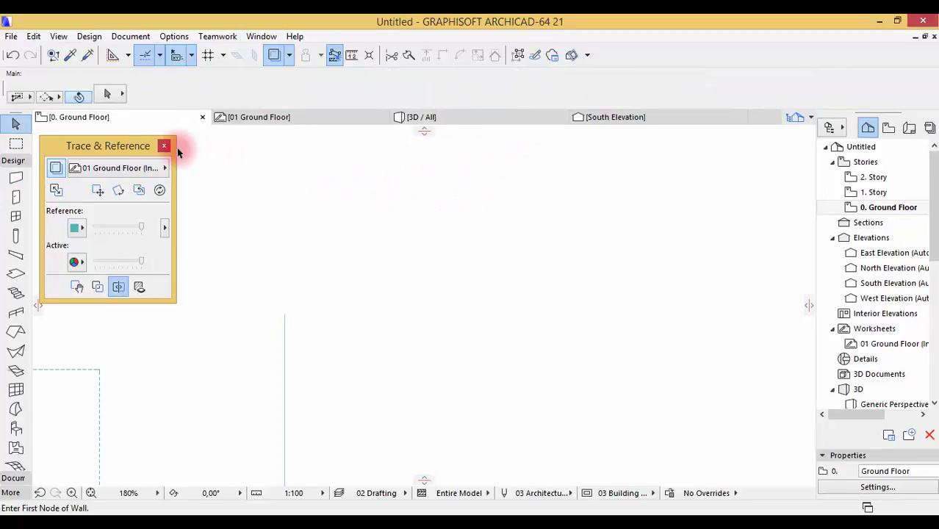
{"action": "left_click", "coordinate": [17, 177]}
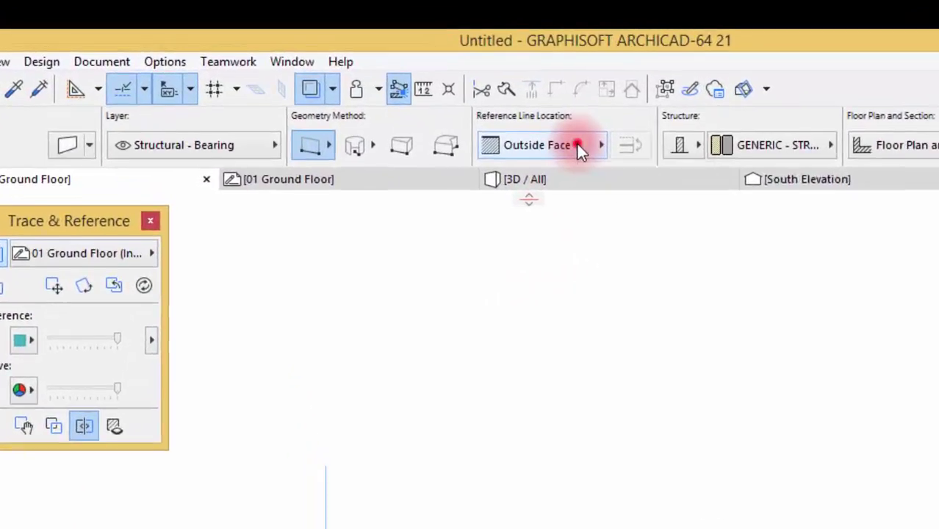
Keep Outside Face as the reference line and accept the Stucco - White Fine wall defaults
{"action": "left_click", "coordinate": [578, 145]}
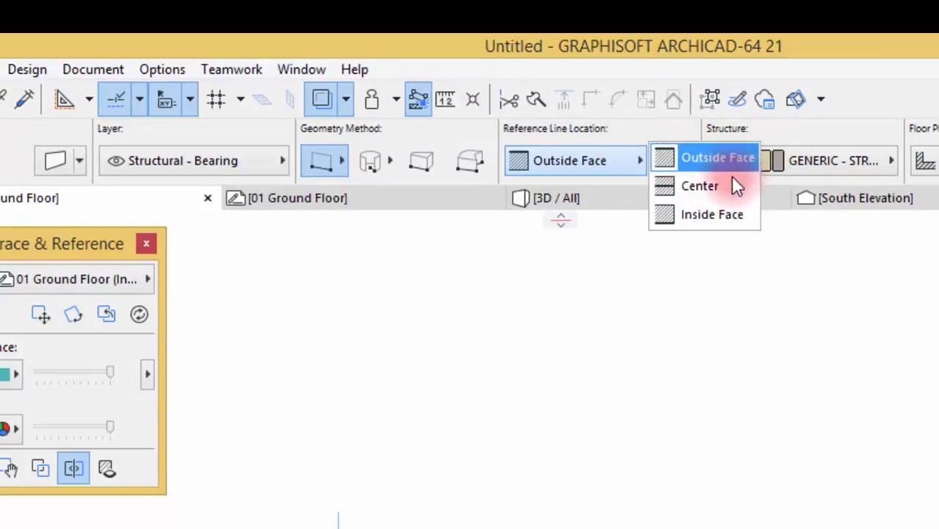
{"action": "left_click", "coordinate": [789, 53]}
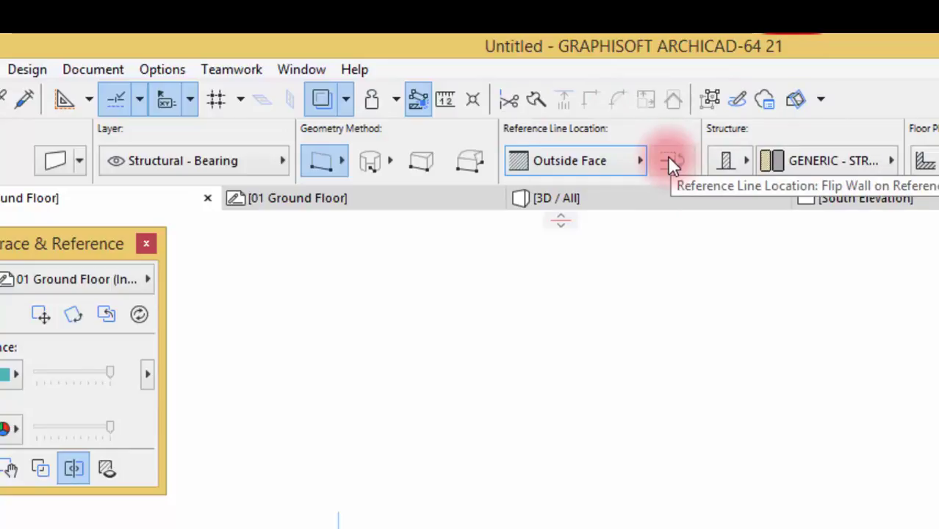
{"action": "left_click", "coordinate": [448, 346]}
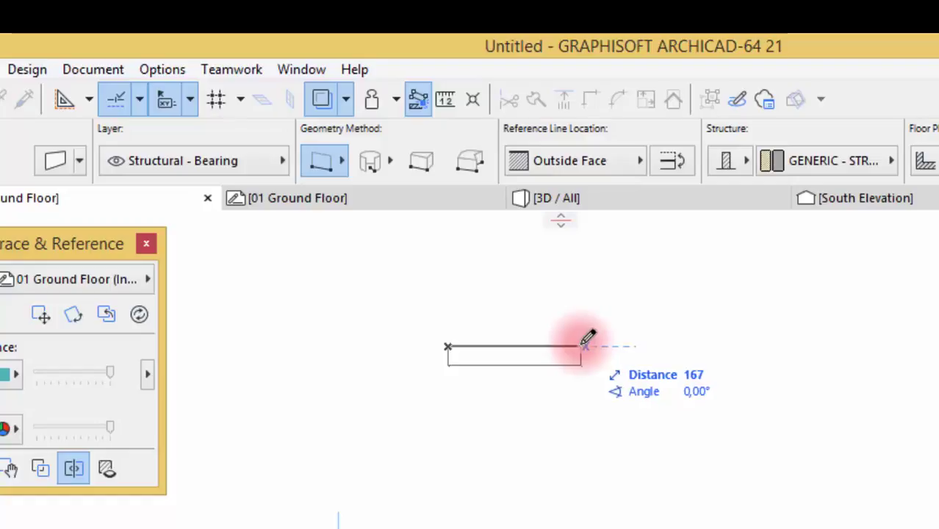
{"action": "left_click", "coordinate": [630, 152]}
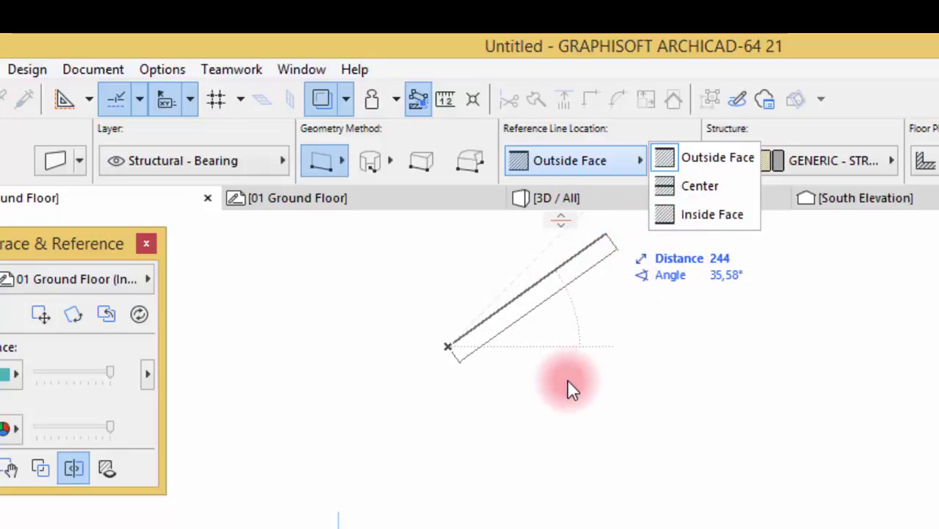
{"action": "key", "text": "Escape"}
{"action": "key", "text": "Escape"}
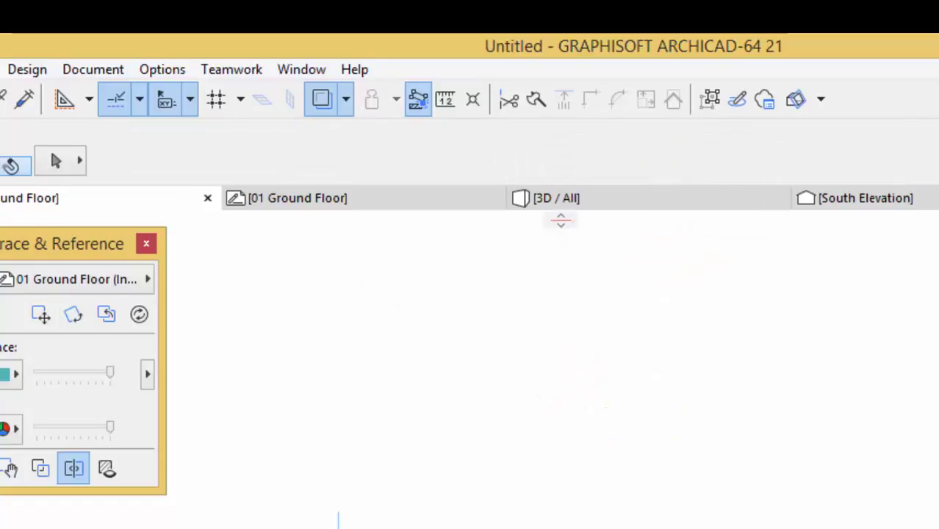
{"action": "left_click", "coordinate": [22, 278]}
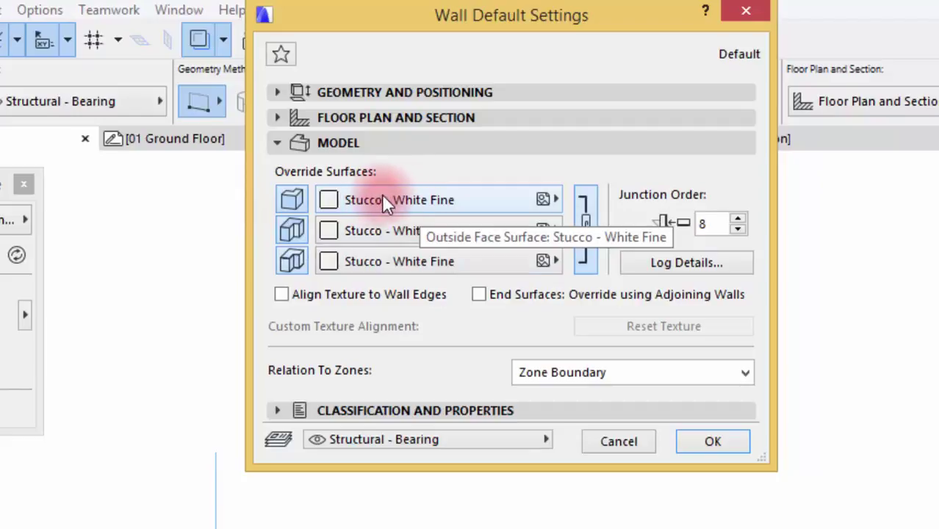
{"action": "left_click", "coordinate": [711, 441]}
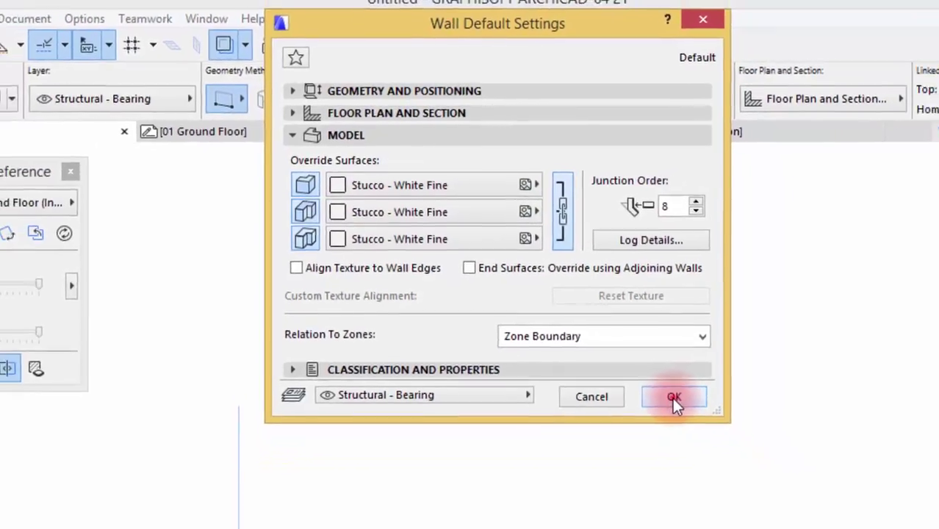
{"action": "scroll", "coordinate": [565, 228], "scroll_direction": "down", "scroll_amount": 3}
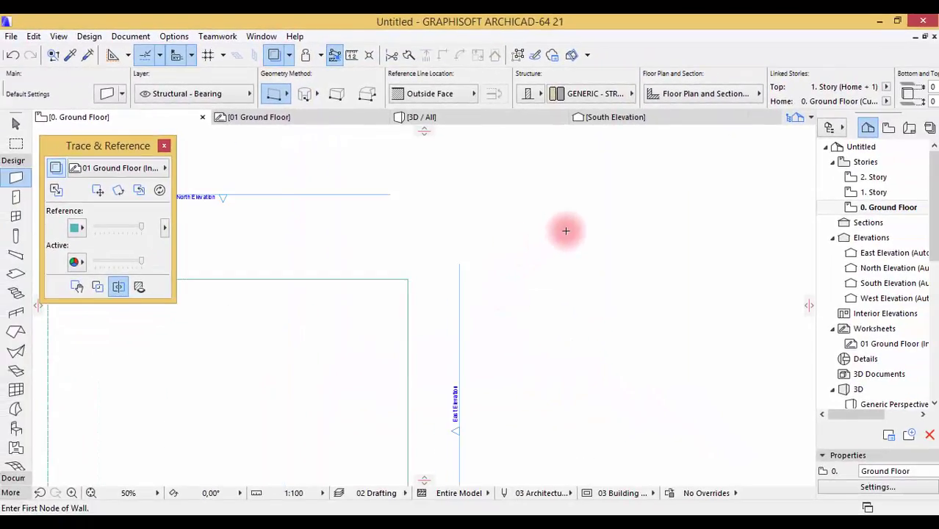
Switch the Wall geometry method to Polygonal, browsing the Curved variants without choosing one
{"action": "scroll", "coordinate": [457, 310], "scroll_direction": "up", "scroll_amount": 4}
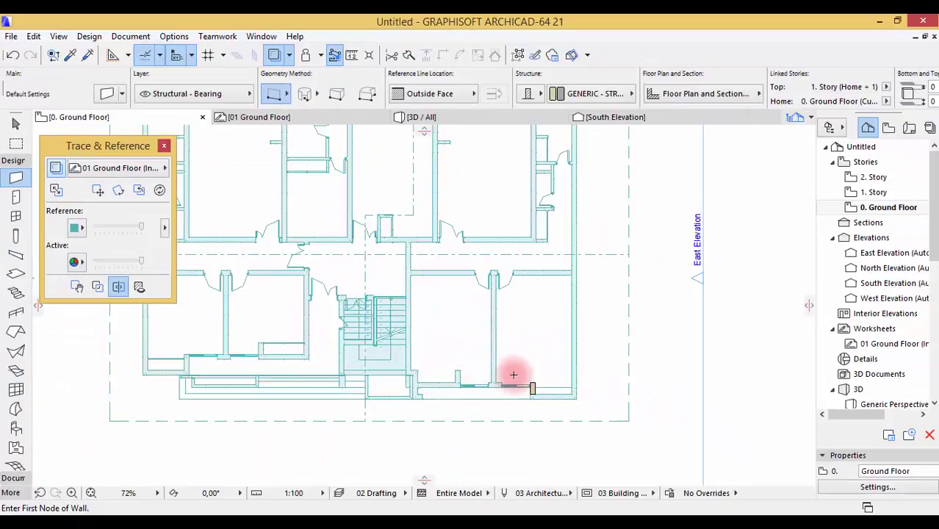
{"action": "left_click", "coordinate": [534, 397], "text": "shift"}
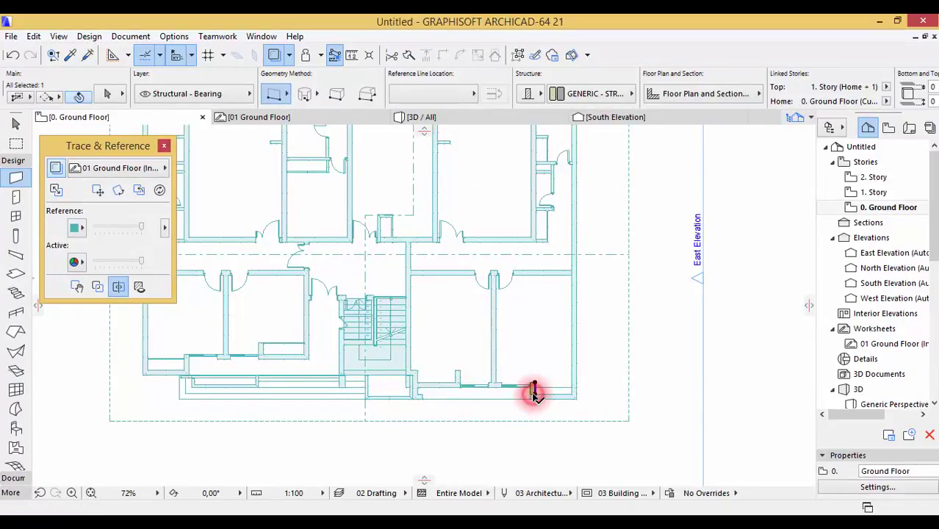
{"action": "key", "text": "Escape"}
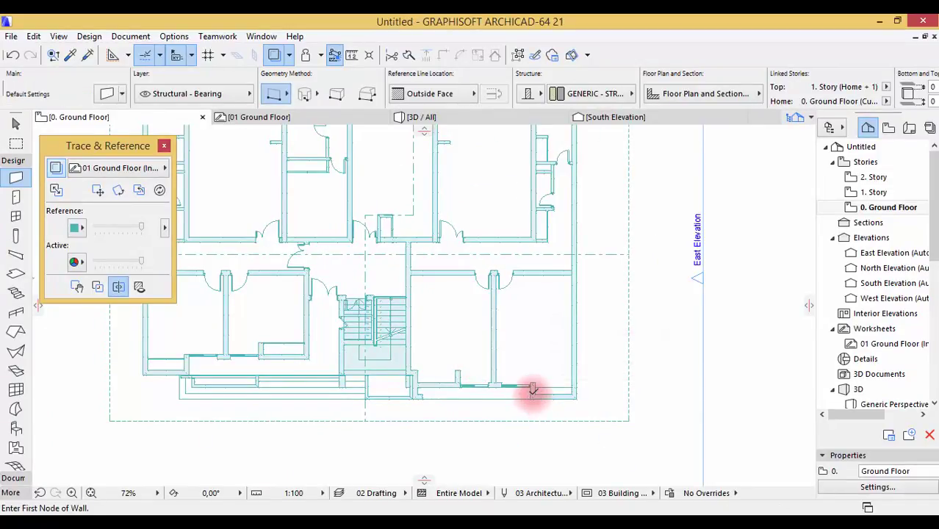
{"action": "left_click", "coordinate": [284, 96]}
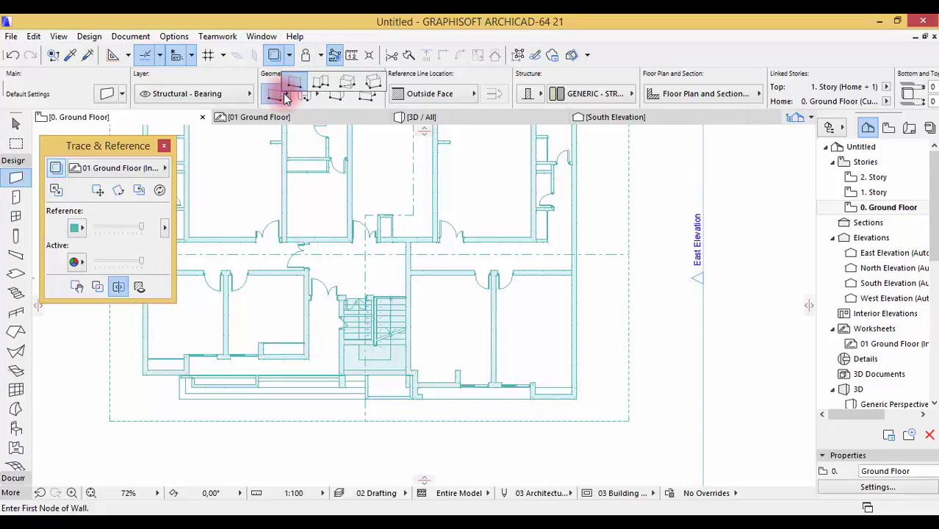
{"action": "mouse_move", "coordinate": [286, 100]}
{"action": "left_mouse_down"}
{"action": "mouse_move", "coordinate": [293, 81]}
{"action": "mouse_move", "coordinate": [371, 86]}
{"action": "mouse_move", "coordinate": [346, 84]}
{"action": "mouse_move", "coordinate": [449, 59]}
{"action": "mouse_move", "coordinate": [623, 41]}
{"action": "mouse_move", "coordinate": [314, 84]}
{"action": "left_mouse_up"}
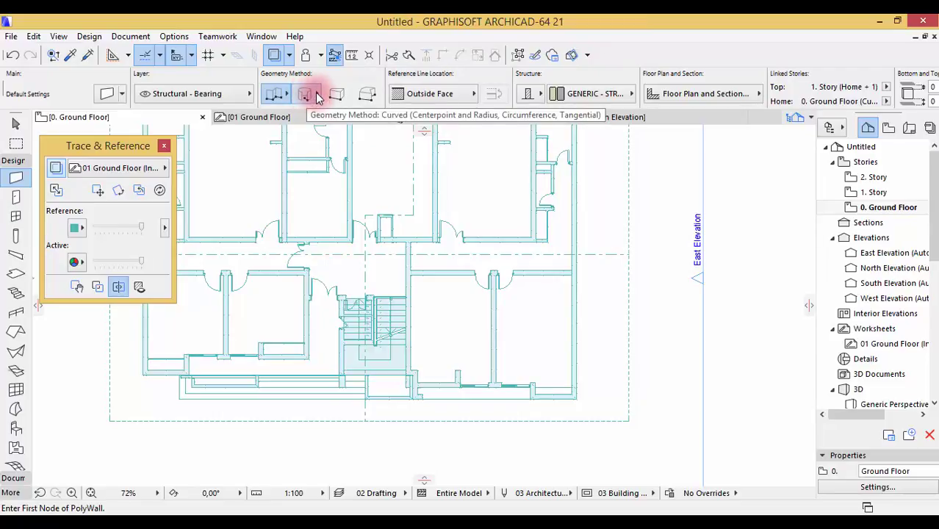
{"action": "left_click", "coordinate": [311, 96]}
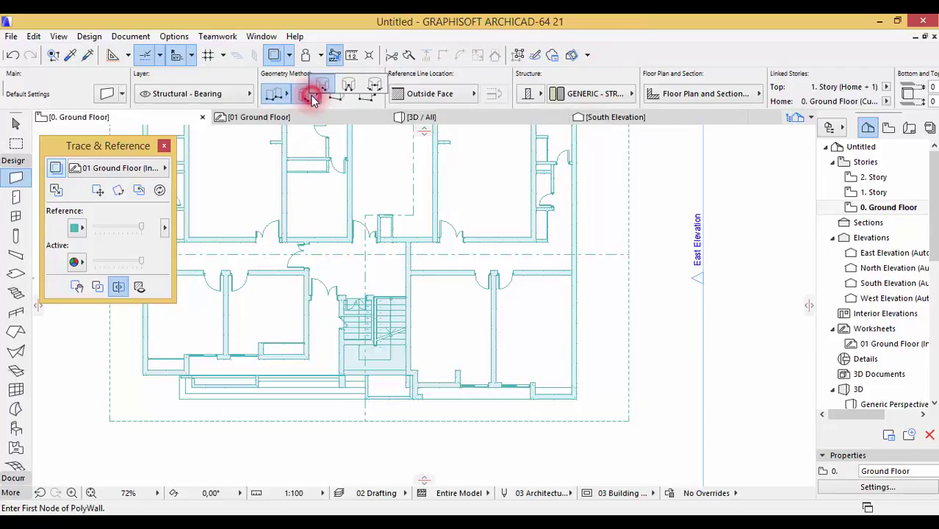
{"action": "left_click_drag", "start_coordinate": [312, 100], "coordinate": [364, 90]}
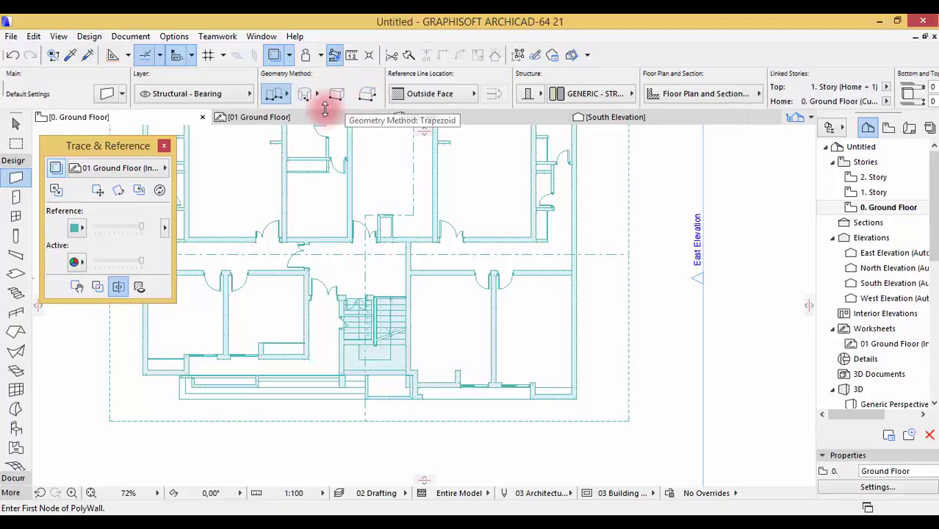
Start the exterior polywall at the lower-right room, flip its side, and trace the outer corners
{"action": "scroll", "coordinate": [518, 423], "scroll_direction": "up", "scroll_amount": 4}
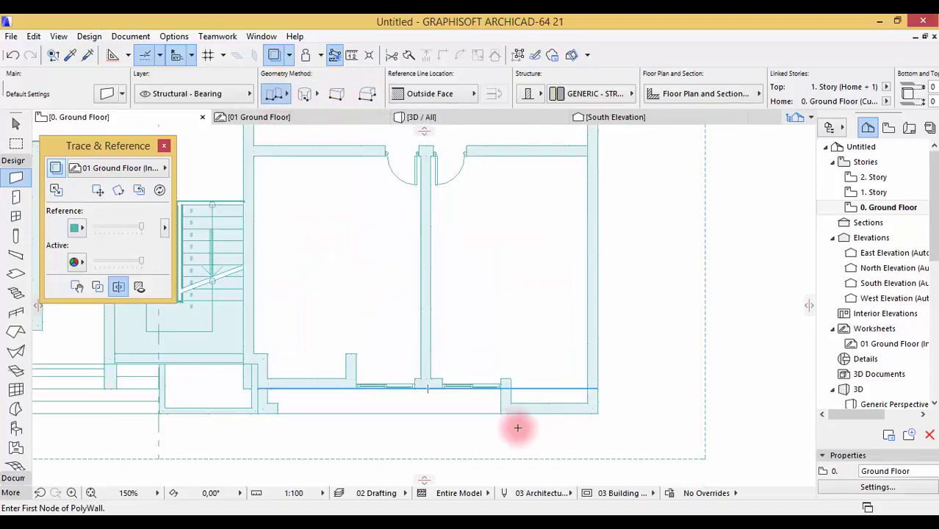
{"action": "left_click", "coordinate": [501, 378]}
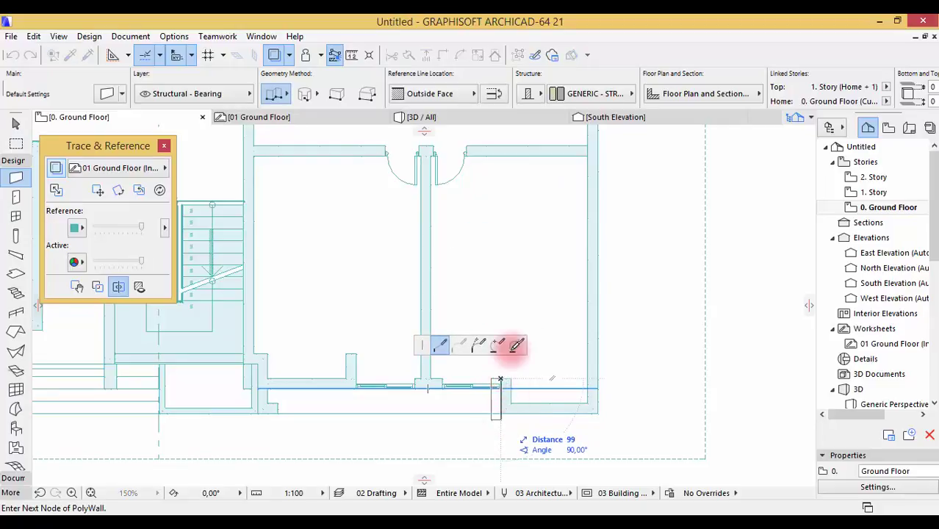
{"action": "left_click", "coordinate": [488, 92]}
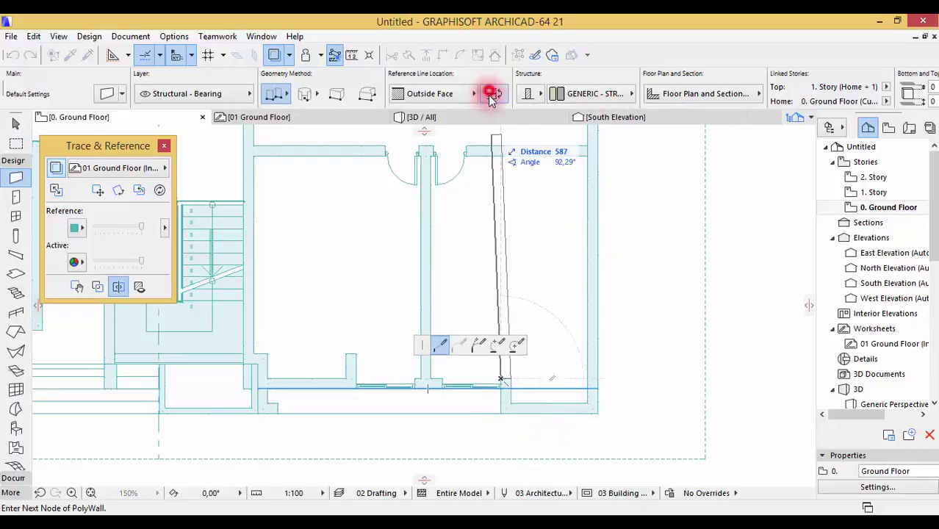
{"action": "scroll", "coordinate": [500, 413], "scroll_direction": "up", "scroll_amount": 3}
{"action": "left_click", "coordinate": [501, 412]}
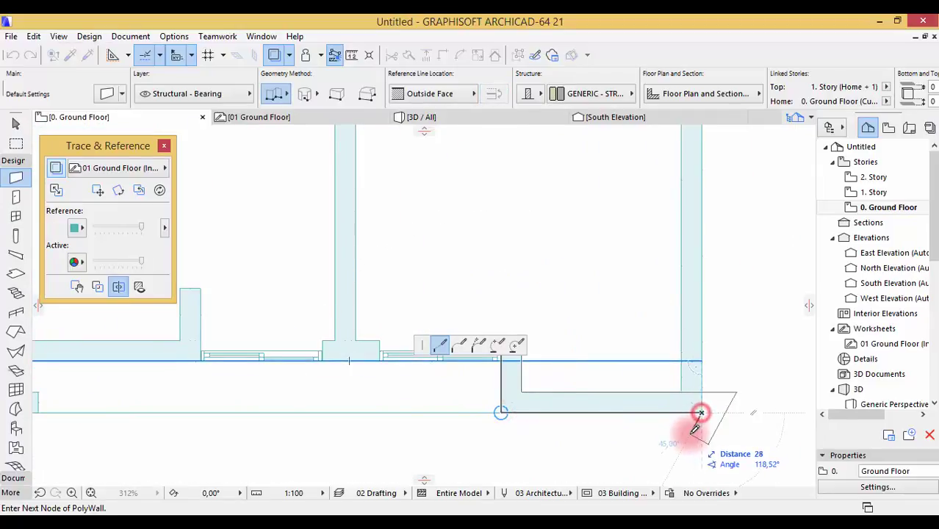
{"action": "scroll", "coordinate": [700, 415], "scroll_direction": "down", "scroll_amount": 7}
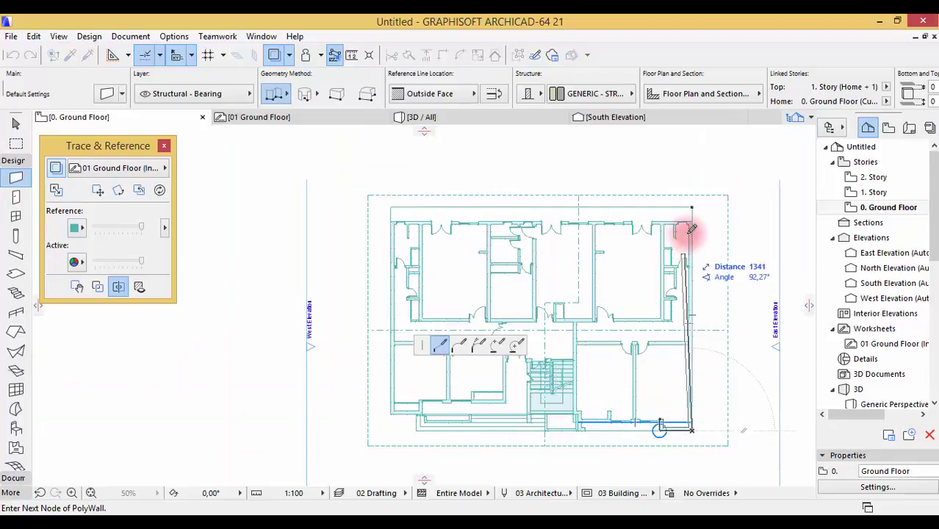
{"action": "left_click", "coordinate": [693, 219]}
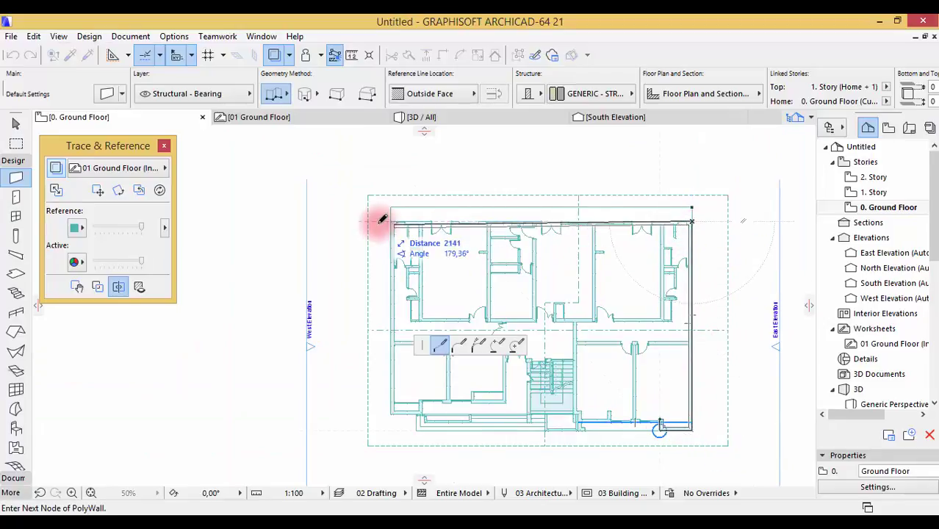
{"action": "scroll", "coordinate": [391, 219], "scroll_direction": "up", "scroll_amount": 3}
{"action": "left_click", "coordinate": [398, 214]}
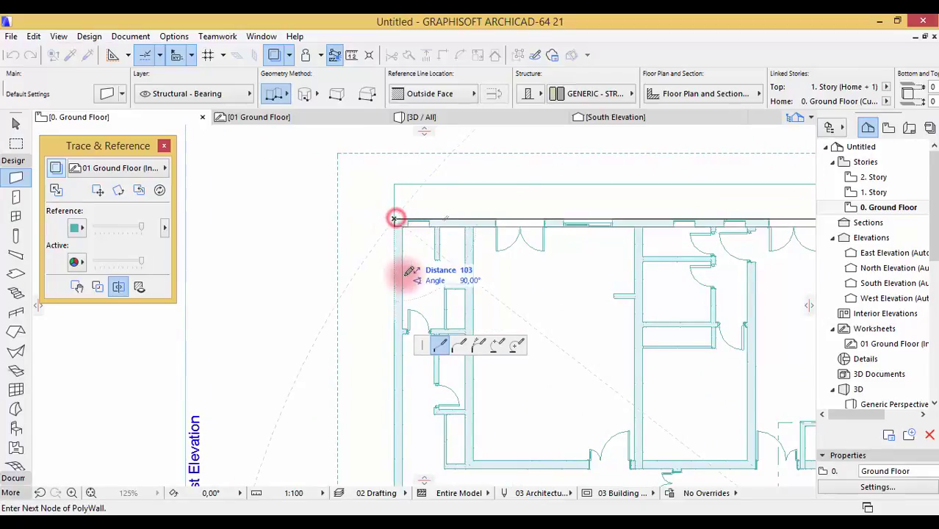
{"action": "scroll", "coordinate": [405, 272], "scroll_direction": "down", "scroll_amount": 3}
{"action": "scroll", "coordinate": [409, 428], "scroll_direction": "up", "scroll_amount": 3}
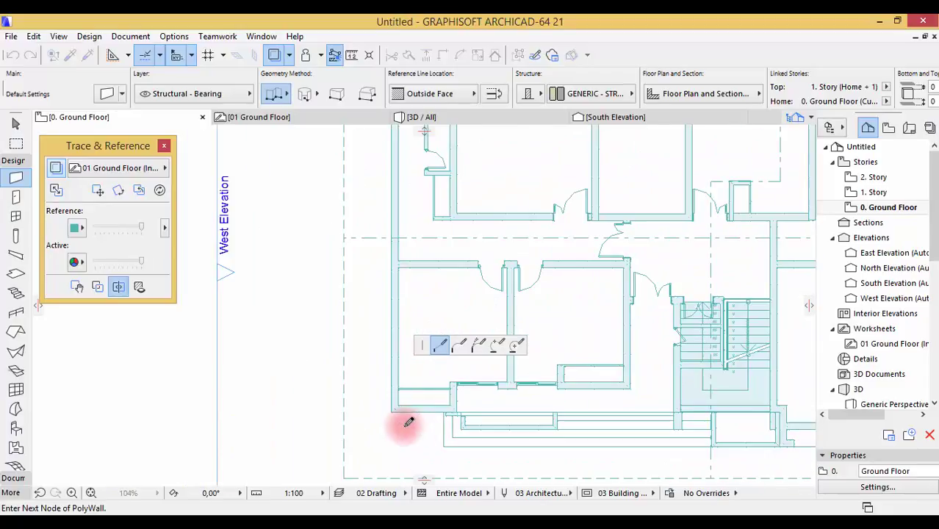
{"action": "left_click", "coordinate": [391, 410]}
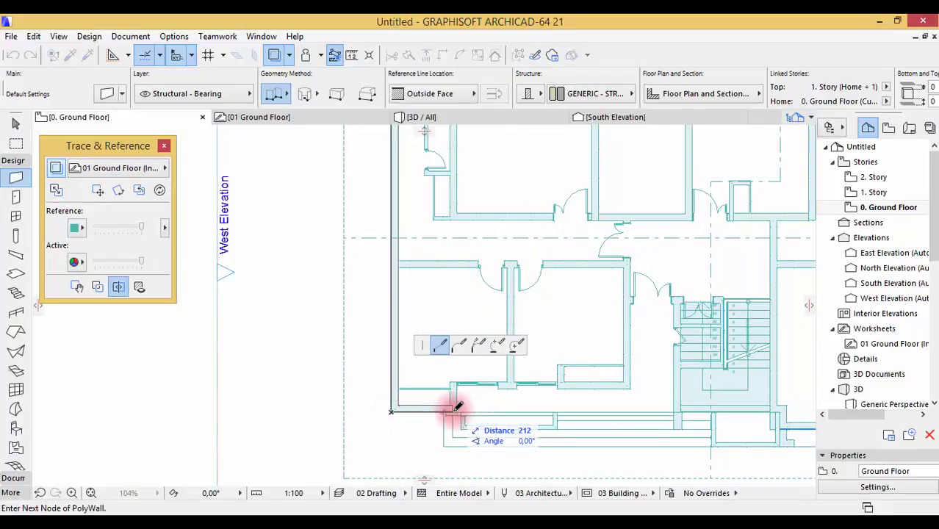
Continue the polywall through the short jog and along the right-side outer wall corners
{"action": "left_click", "coordinate": [456, 405]}
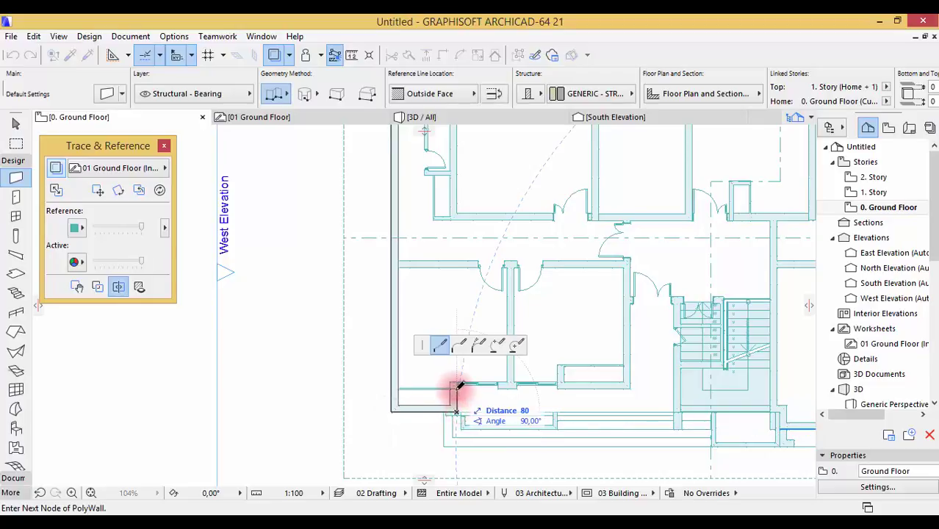
{"action": "scroll", "coordinate": [457, 386], "scroll_direction": "up", "scroll_amount": 3}
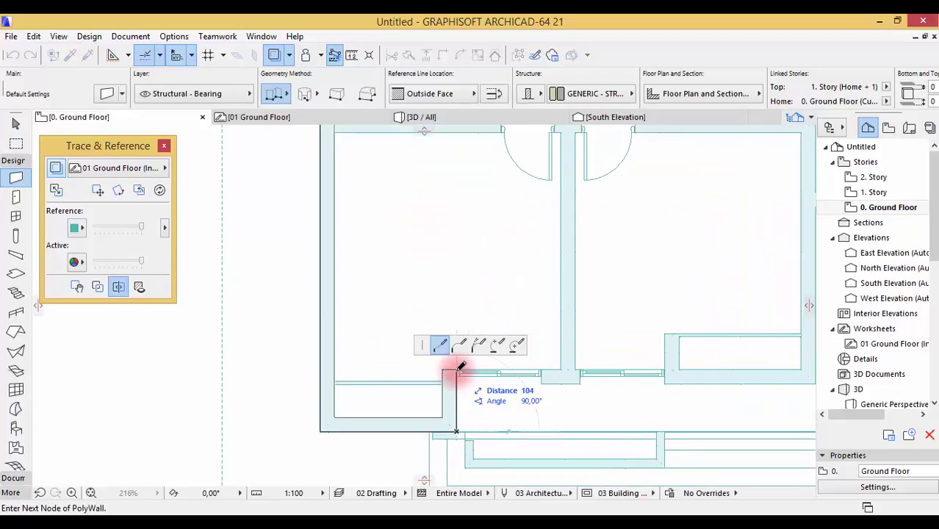
{"action": "left_click", "coordinate": [457, 379]}
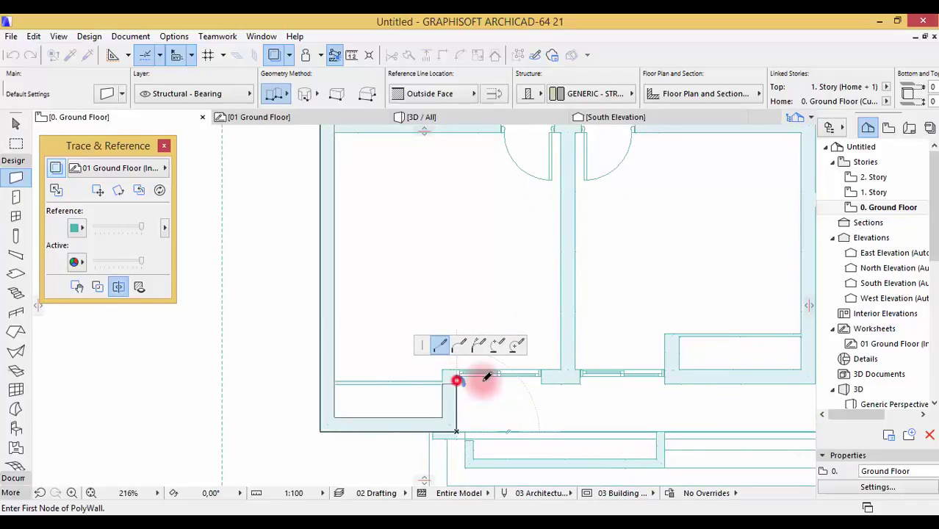
{"action": "scroll", "coordinate": [663, 389], "scroll_direction": "down", "scroll_amount": 2}
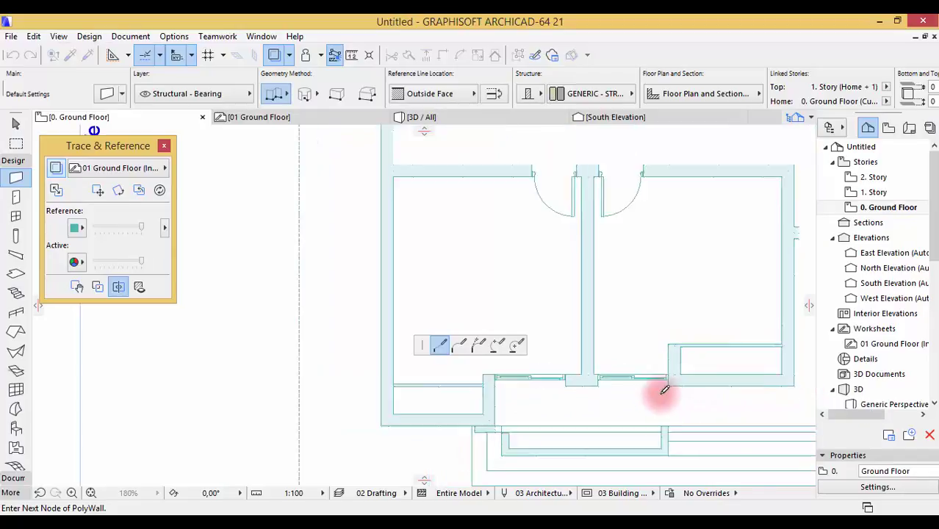
{"action": "left_click", "coordinate": [776, 384]}
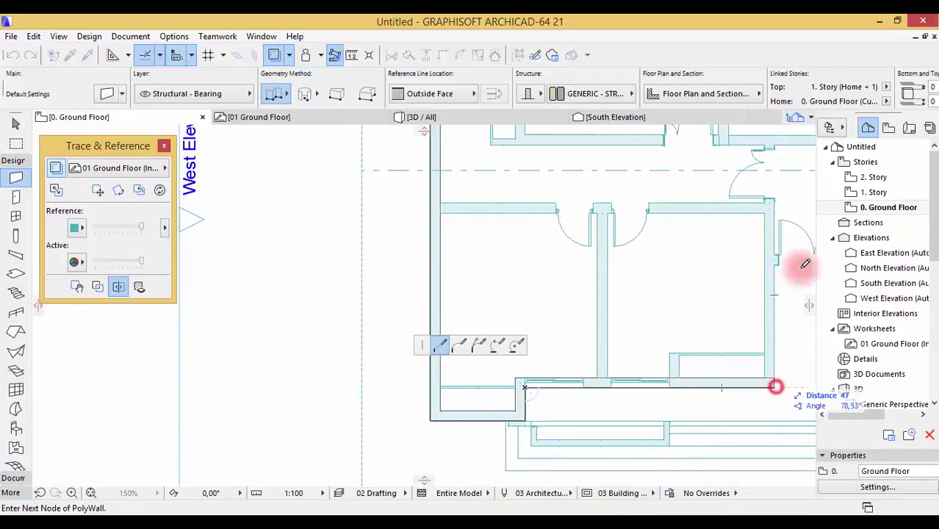
{"action": "scroll", "coordinate": [584, 273], "scroll_direction": "down", "scroll_amount": 4}
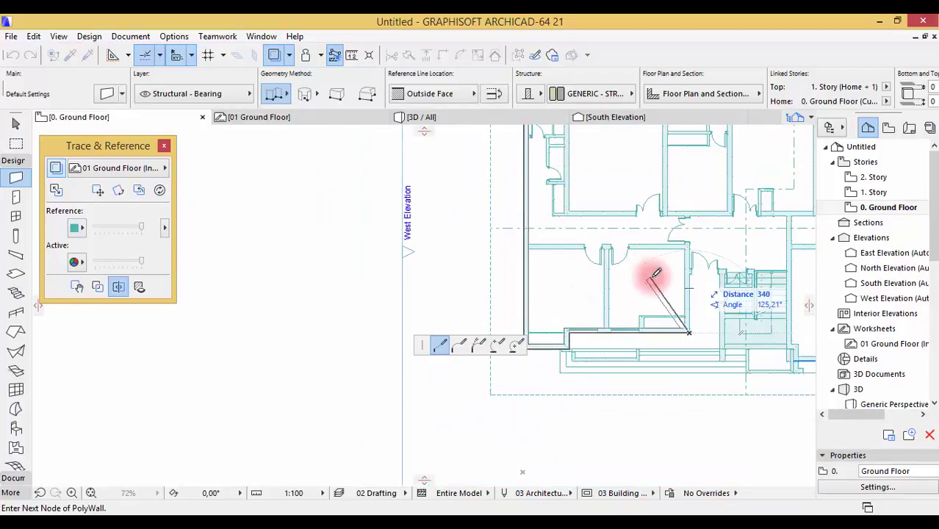
{"action": "scroll", "coordinate": [702, 279], "scroll_direction": "up", "scroll_amount": 6}
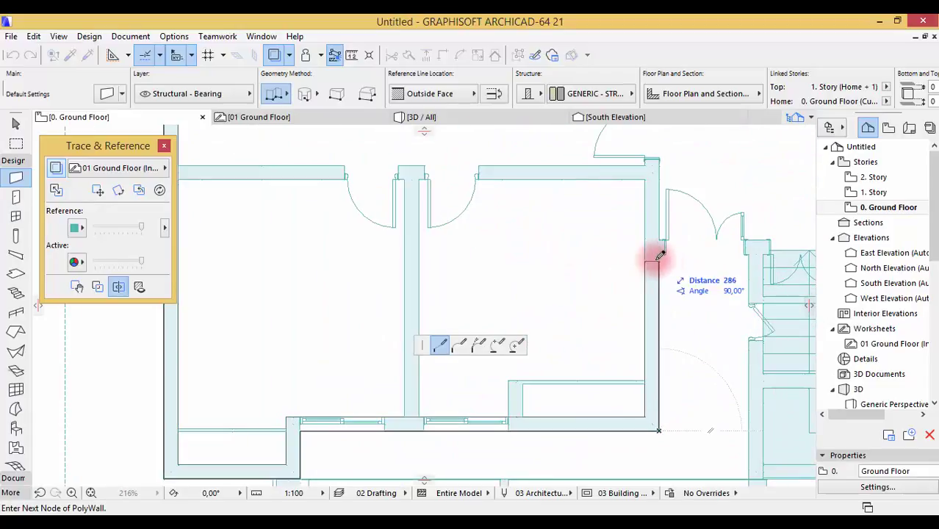
{"action": "left_click", "coordinate": [661, 252]}
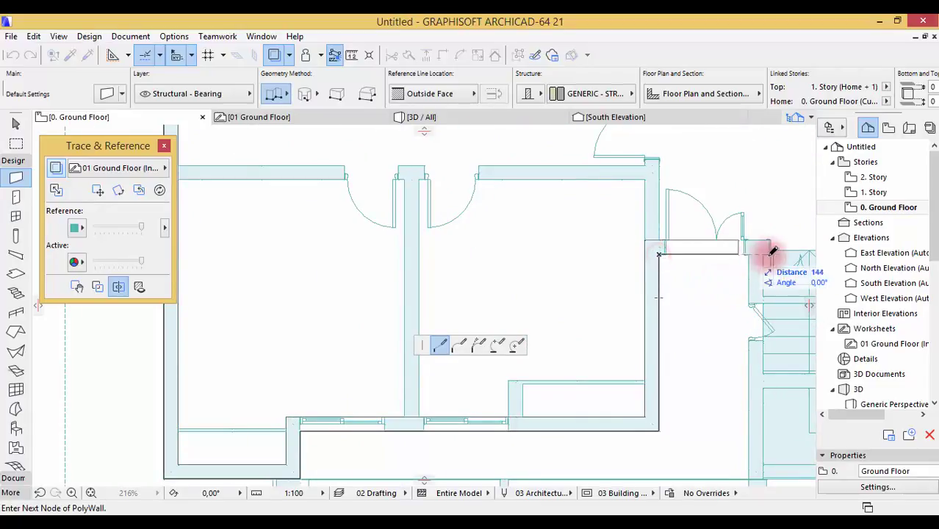
{"action": "scroll", "coordinate": [662, 278], "scroll_direction": "down", "scroll_amount": 4}
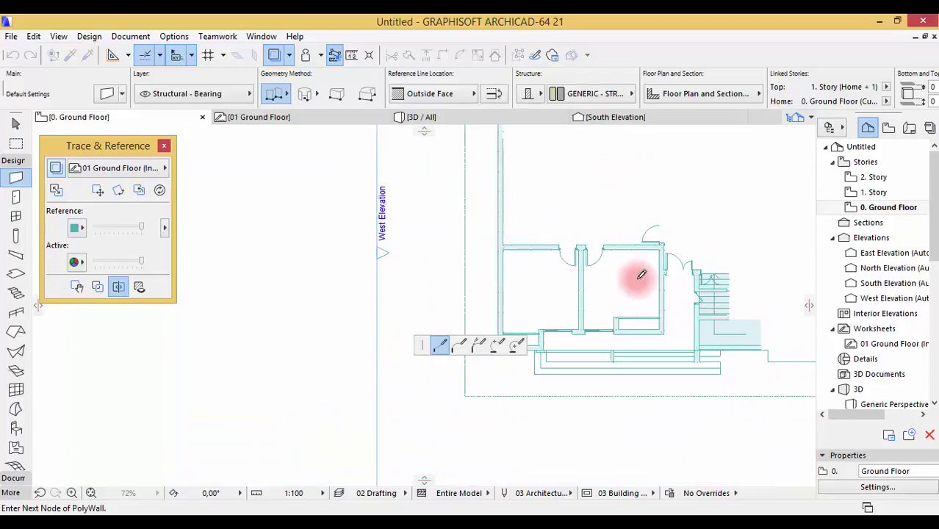
{"action": "scroll", "coordinate": [706, 345], "scroll_direction": "up", "scroll_amount": 6}
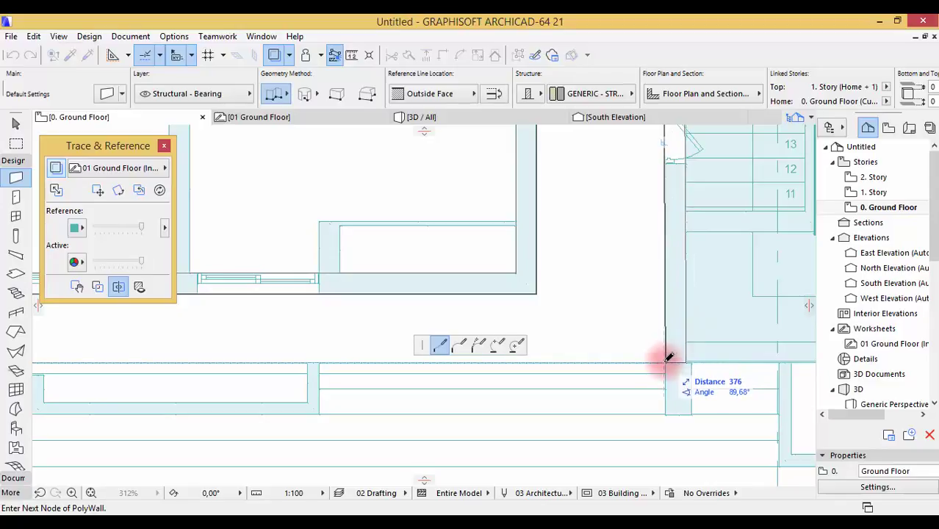
{"action": "scroll", "coordinate": [668, 358], "scroll_direction": "up", "scroll_amount": 4}
{"action": "left_click", "coordinate": [667, 359]}
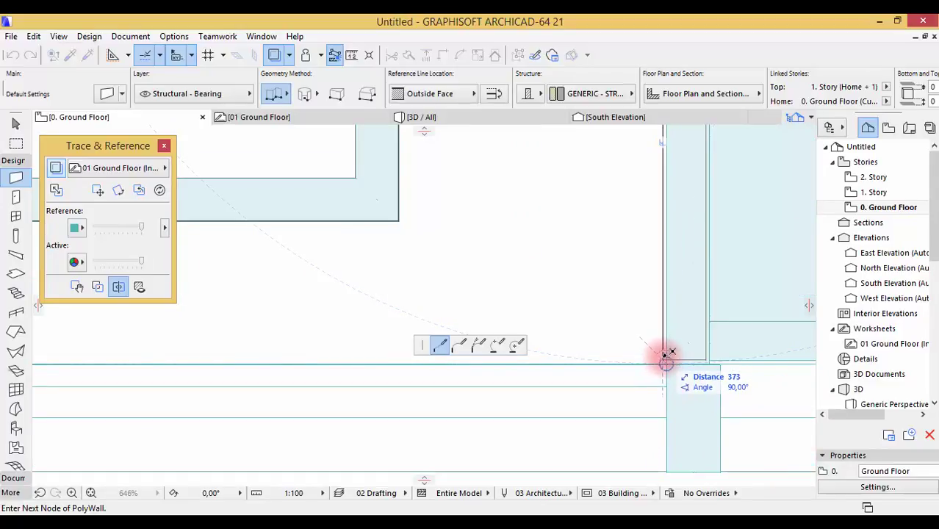
{"action": "scroll", "coordinate": [664, 358], "scroll_direction": "up", "scroll_amount": 3}
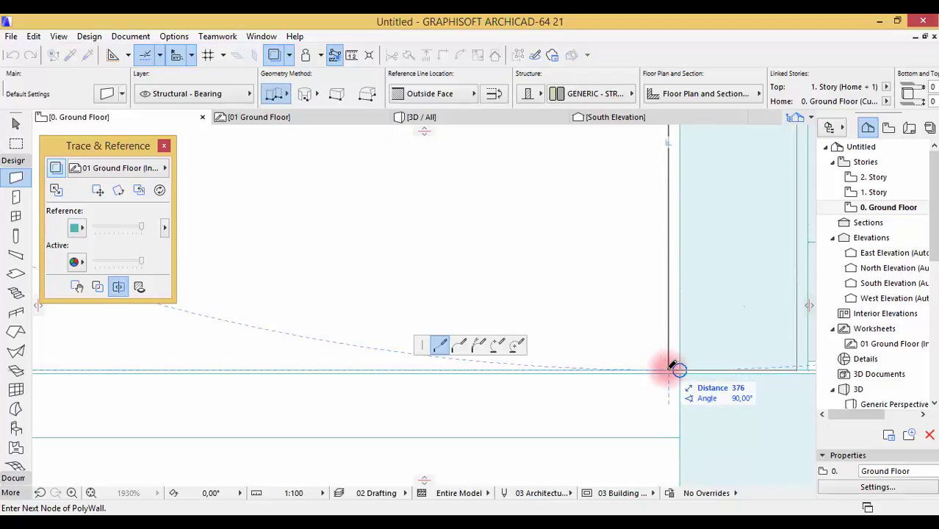
{"action": "left_click", "coordinate": [671, 368]}
Add the last nodes below the stairs and along the lower outer wall, then complete the polywall
{"action": "scroll", "coordinate": [499, 314], "scroll_direction": "down", "scroll_amount": 4}
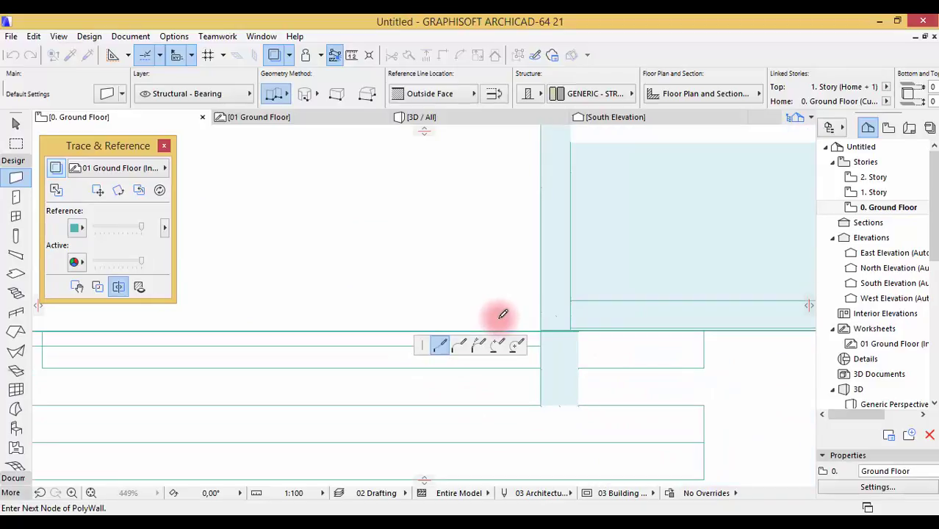
{"action": "scroll", "coordinate": [502, 315], "scroll_direction": "down", "scroll_amount": 2}
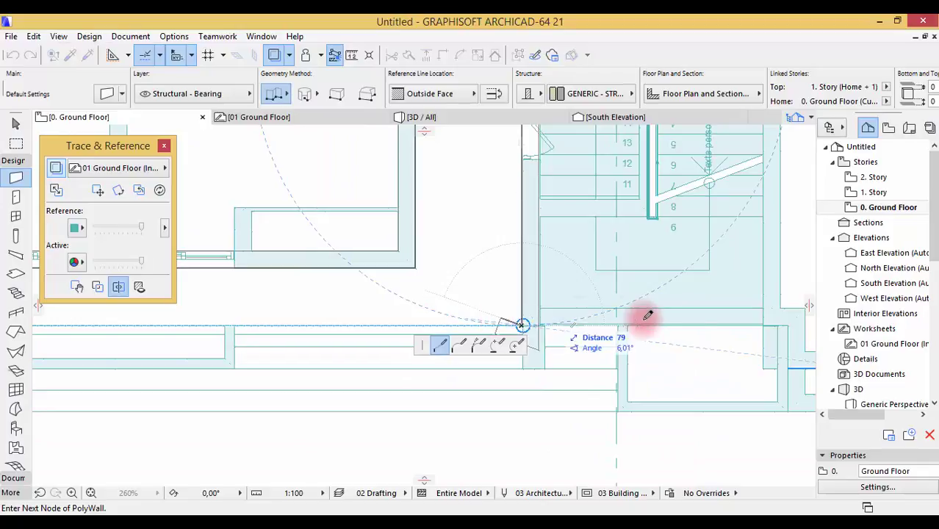
{"action": "scroll", "coordinate": [620, 307], "scroll_direction": "down", "scroll_amount": 2}
{"action": "scroll", "coordinate": [696, 314], "scroll_direction": "up", "scroll_amount": 7}
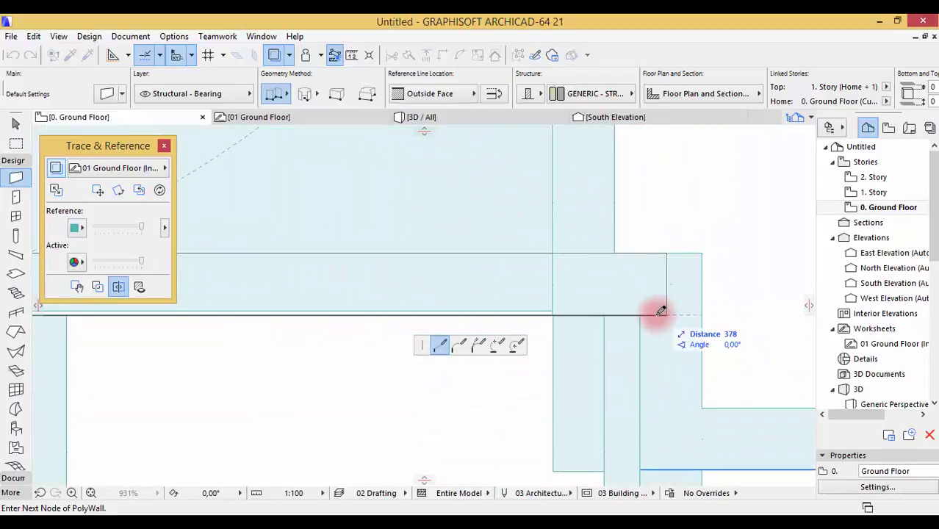
{"action": "scroll", "coordinate": [641, 313], "scroll_direction": "down", "scroll_amount": 5}
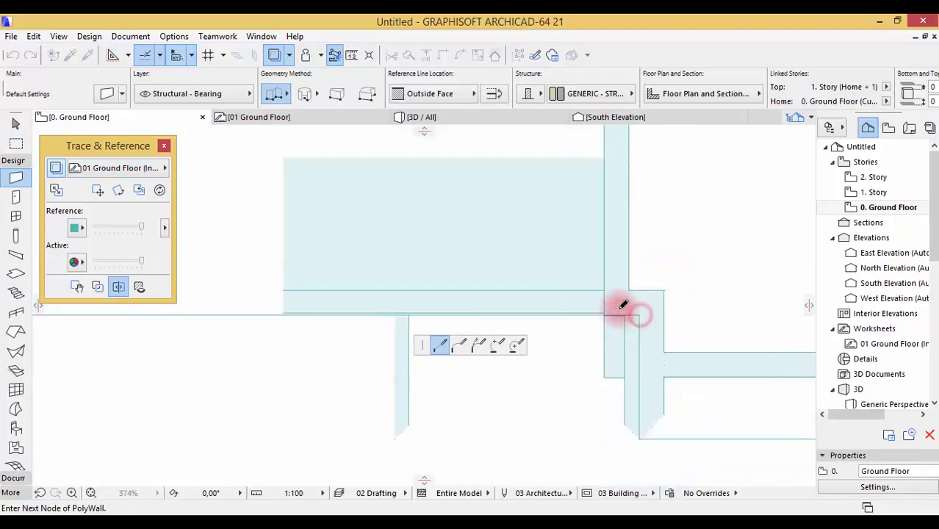
{"action": "left_click", "coordinate": [636, 314]}
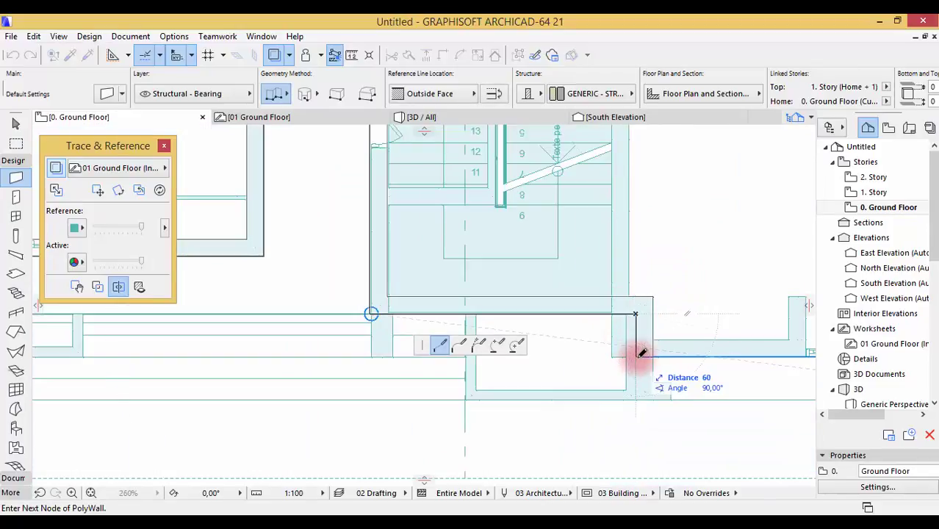
{"action": "left_click", "coordinate": [639, 355]}
{"action": "scroll", "coordinate": [650, 349], "scroll_direction": "down", "scroll_amount": 4}
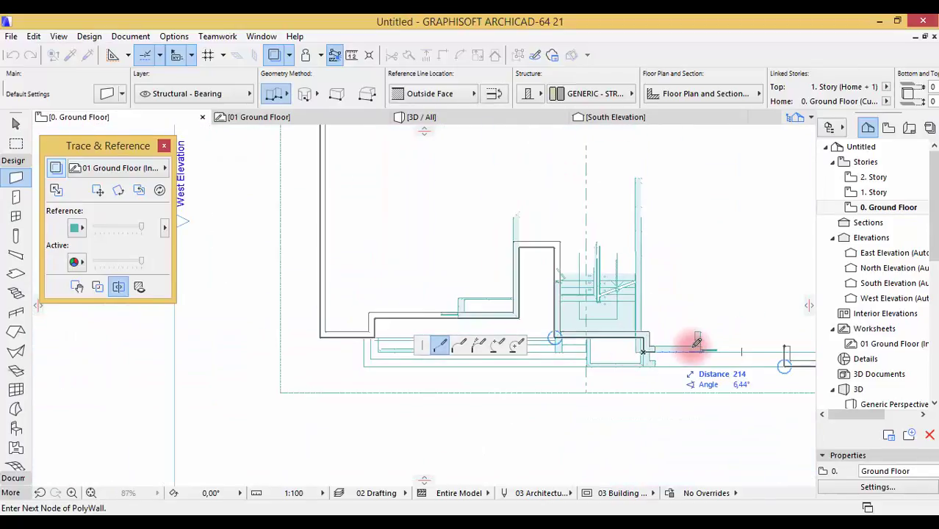
{"action": "scroll", "coordinate": [676, 344], "scroll_direction": "down", "scroll_amount": 2}
{"action": "scroll", "coordinate": [721, 354], "scroll_direction": "up", "scroll_amount": 5}
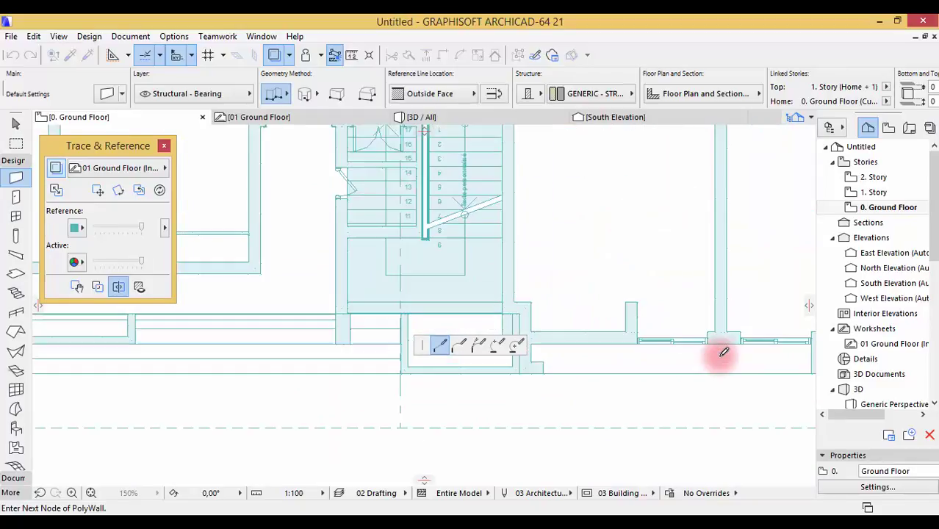
{"action": "left_click", "coordinate": [720, 353]}
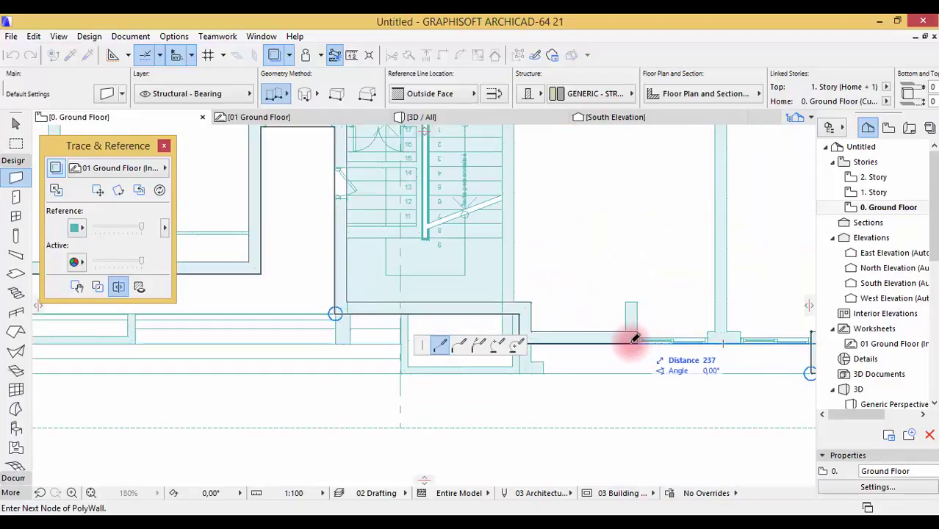
{"action": "scroll", "coordinate": [758, 341], "scroll_direction": "up", "scroll_amount": 5}
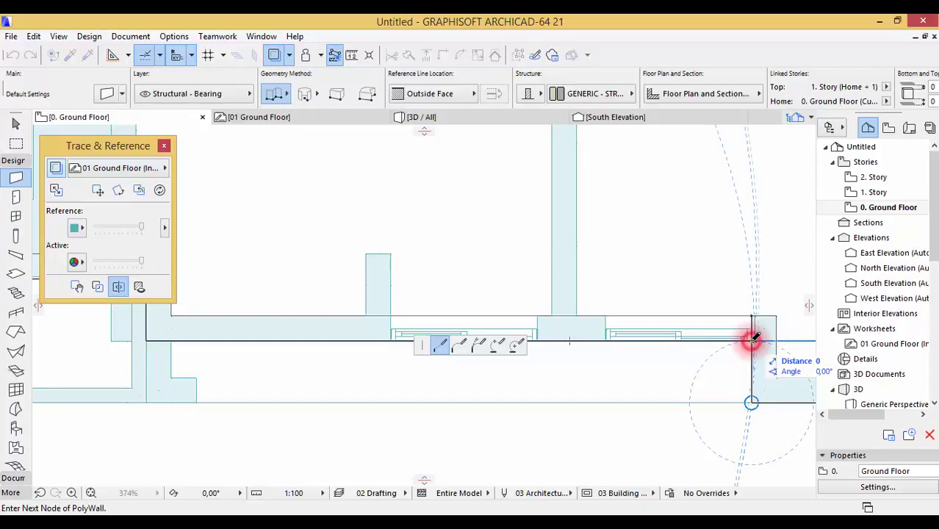
{"action": "right_click", "coordinate": [738, 276]}
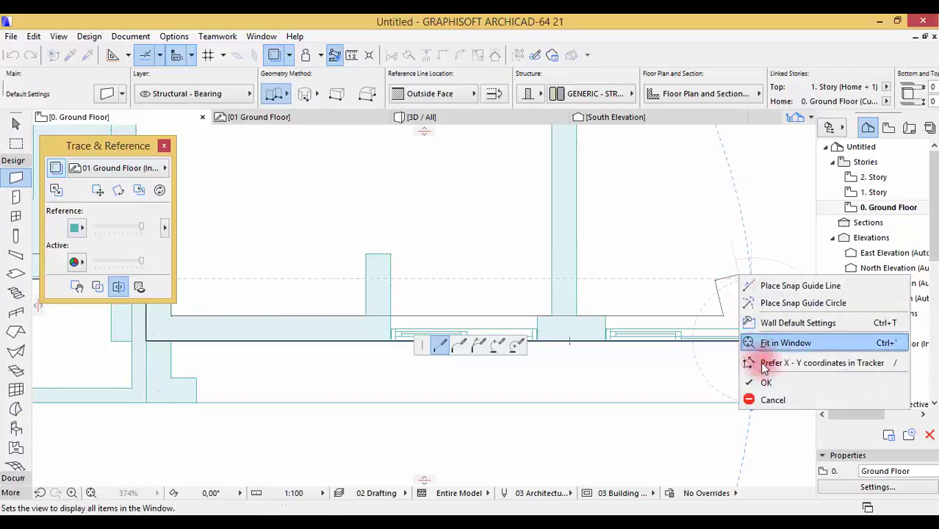
{"action": "left_click", "coordinate": [771, 381]}
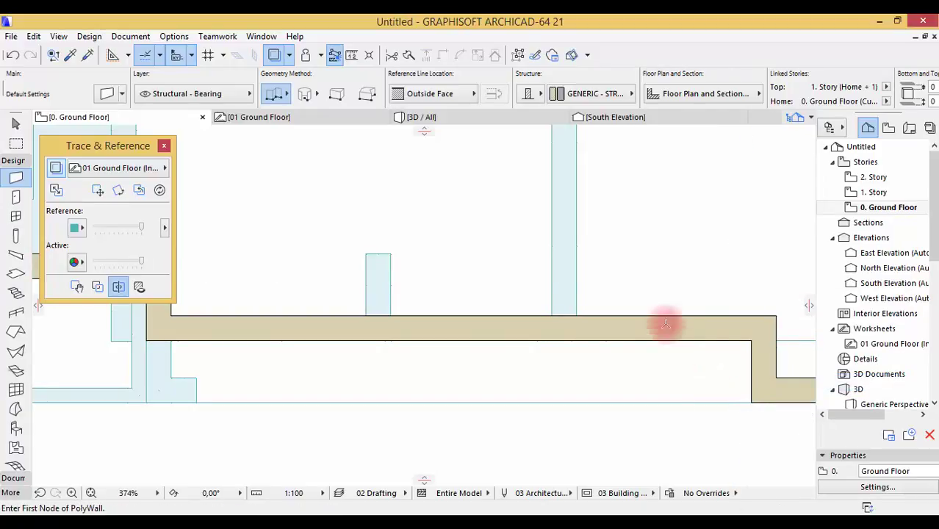
Trace an L-shaped interior polywall from the top corner down and left along the partition
{"action": "scroll", "coordinate": [664, 323], "scroll_direction": "down", "scroll_amount": 8}
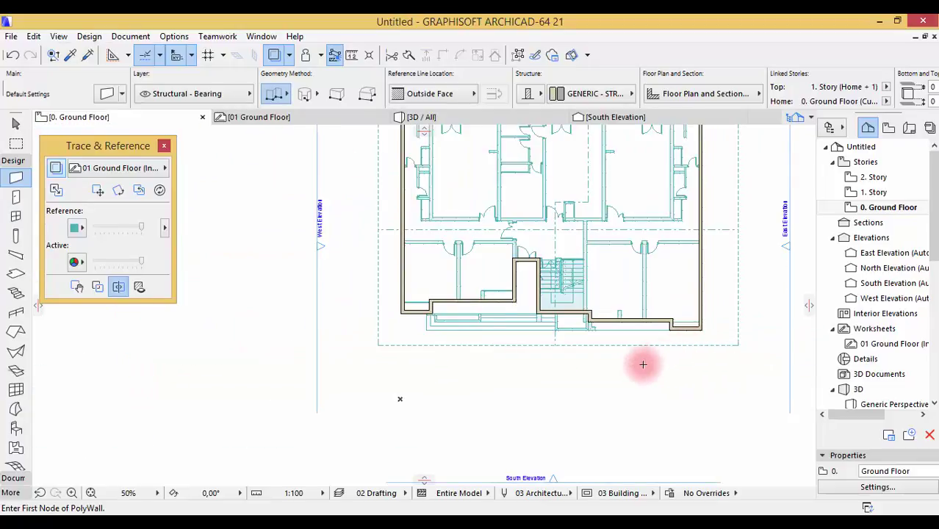
{"action": "scroll", "coordinate": [643, 364], "scroll_direction": "down", "scroll_amount": 2}
{"action": "scroll", "coordinate": [614, 195], "scroll_direction": "up", "scroll_amount": 5}
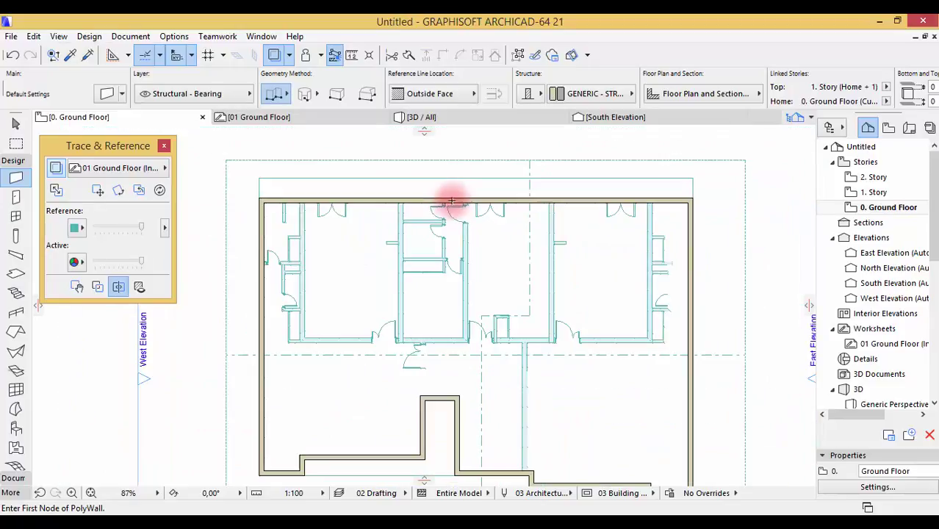
{"action": "scroll", "coordinate": [452, 199], "scroll_direction": "down", "scroll_amount": 2}
{"action": "scroll", "coordinate": [519, 184], "scroll_direction": "down", "scroll_amount": 1}
{"action": "scroll", "coordinate": [661, 254], "scroll_direction": "up", "scroll_amount": 1}
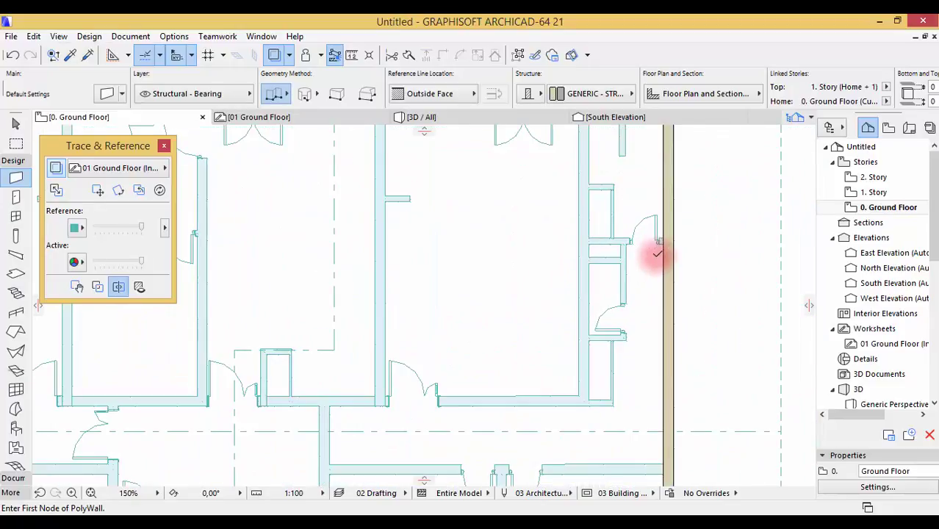
{"action": "scroll", "coordinate": [598, 220], "scroll_direction": "up", "scroll_amount": 1}
{"action": "scroll", "coordinate": [587, 169], "scroll_direction": "up", "scroll_amount": 1}
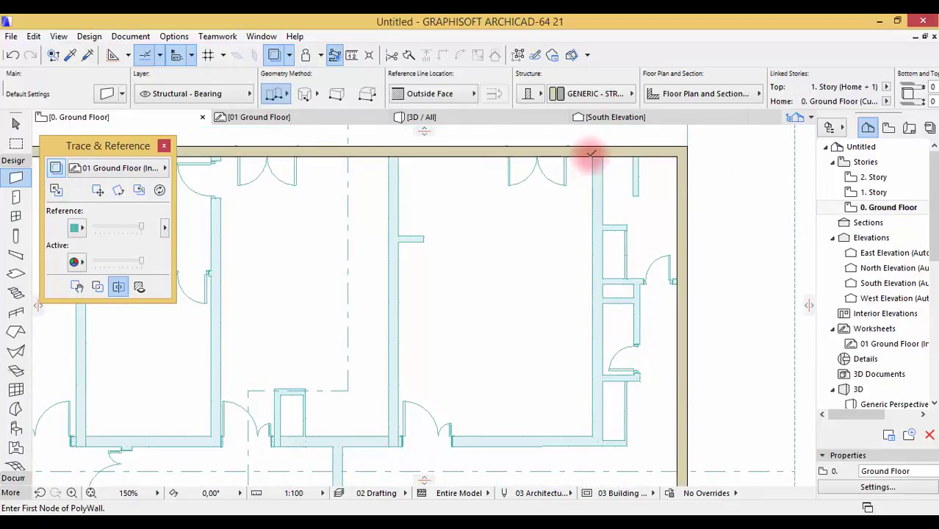
{"action": "left_click", "coordinate": [594, 156]}
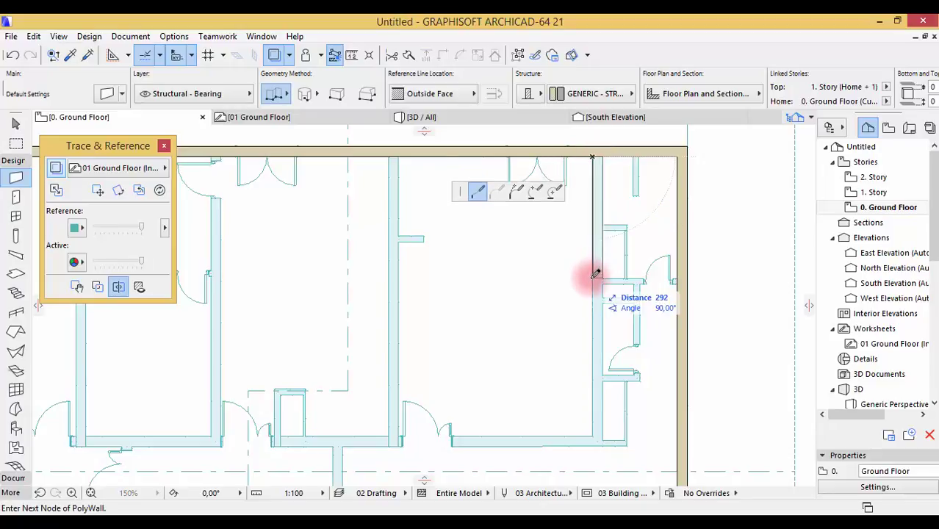
{"action": "left_click", "coordinate": [594, 435]}
{"action": "scroll", "coordinate": [483, 433], "scroll_direction": "down", "scroll_amount": 2}
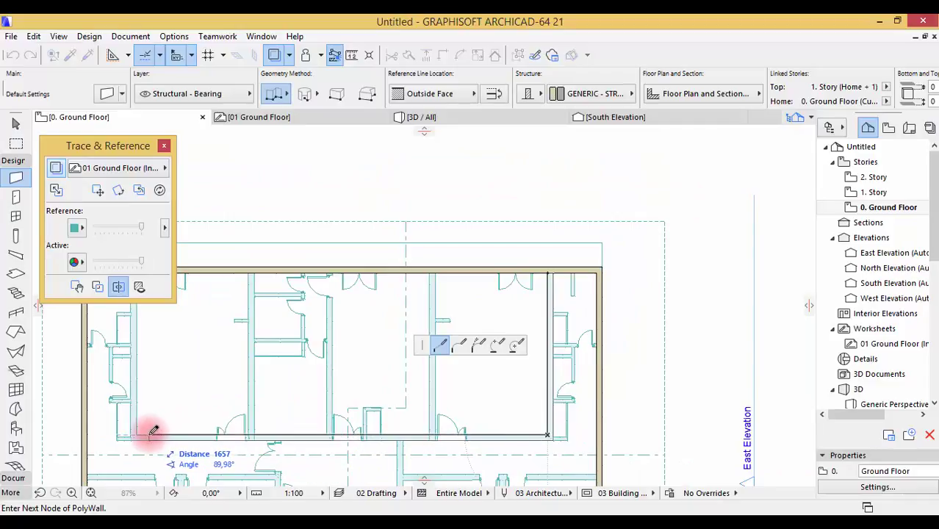
{"action": "scroll", "coordinate": [434, 435], "scroll_direction": "up", "scroll_amount": 3}
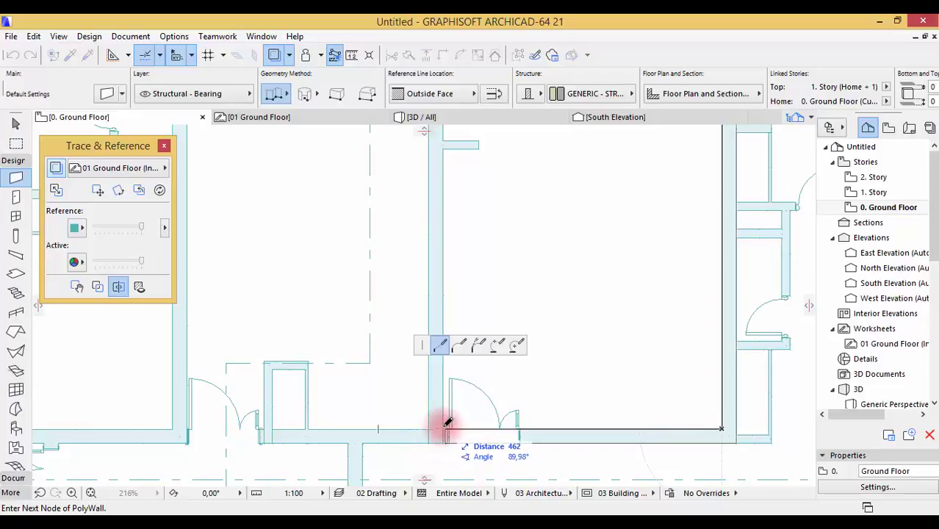
{"action": "left_click", "coordinate": [441, 428]}
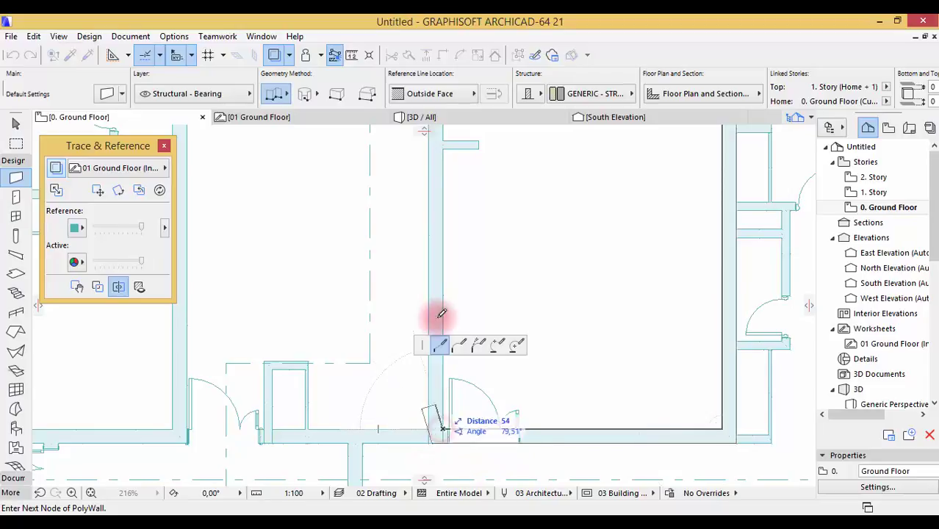
{"action": "scroll", "coordinate": [445, 380], "scroll_direction": "down", "scroll_amount": 3}
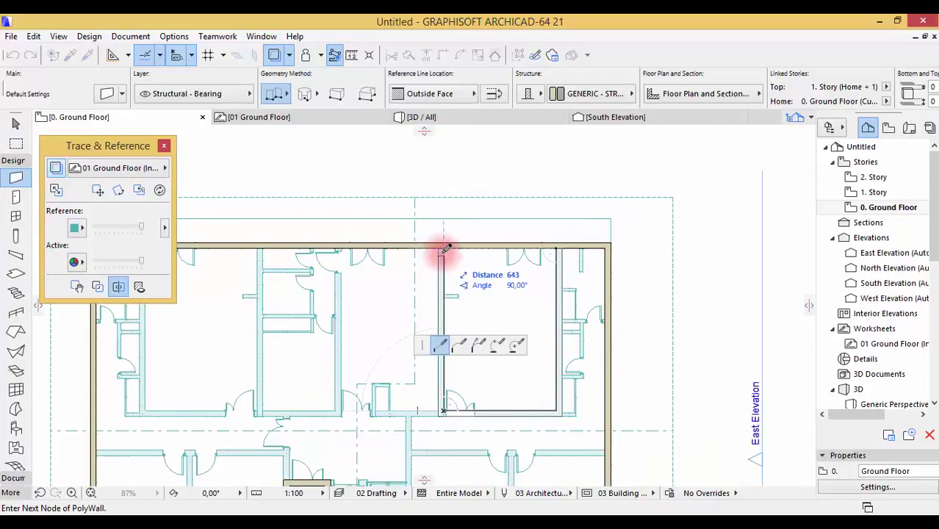
{"action": "right_click", "coordinate": [478, 266]}
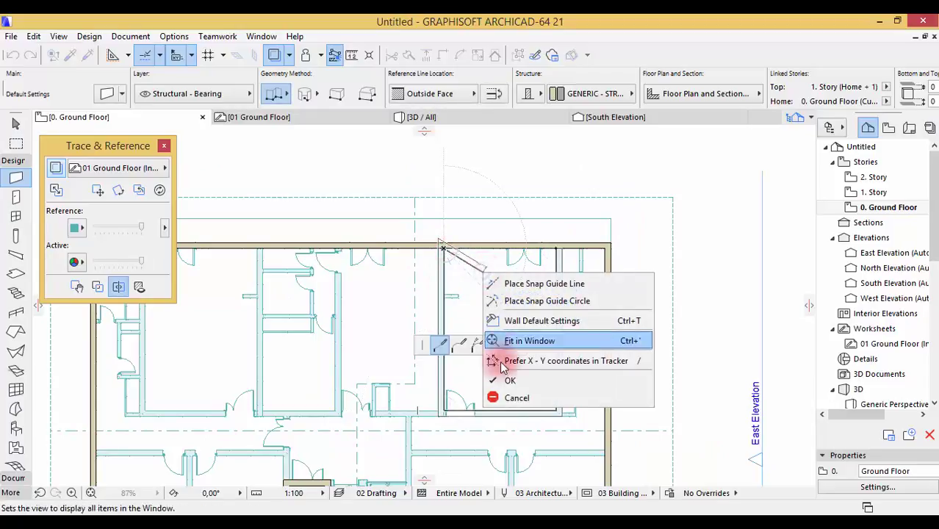
{"action": "left_click", "coordinate": [499, 376]}
Trace a second L-shaped wall from the existing corner to the left jamb, up to the top exterior wall
{"action": "scroll", "coordinate": [400, 417], "scroll_direction": "up", "scroll_amount": 3}
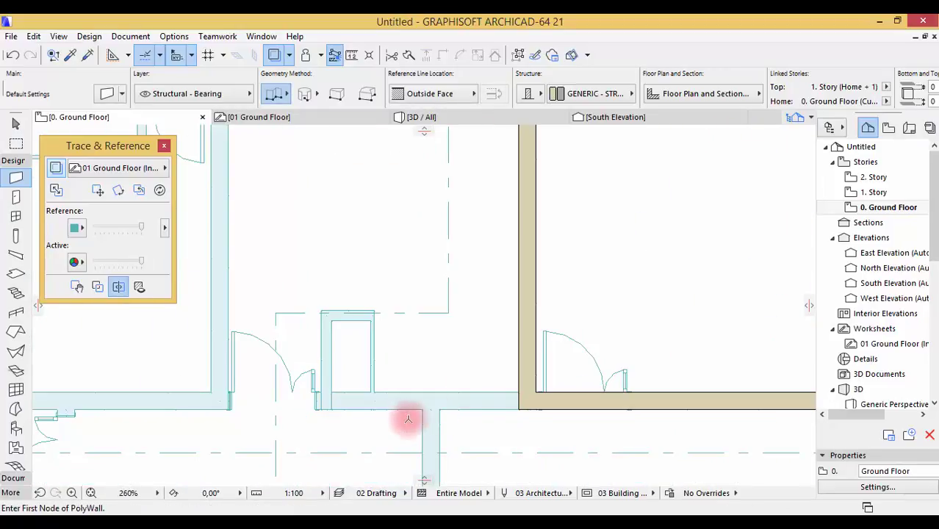
{"action": "left_click", "coordinate": [517, 393]}
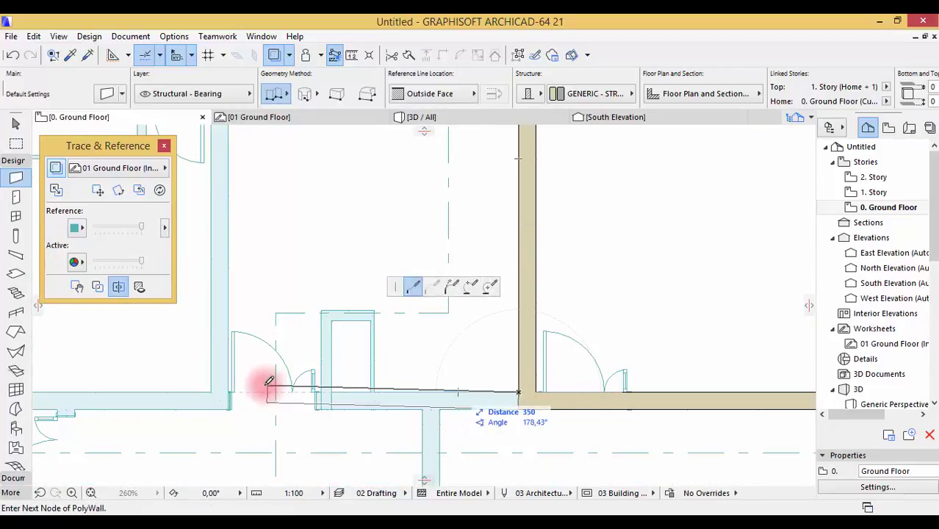
{"action": "scroll", "coordinate": [230, 387], "scroll_direction": "up", "scroll_amount": 3}
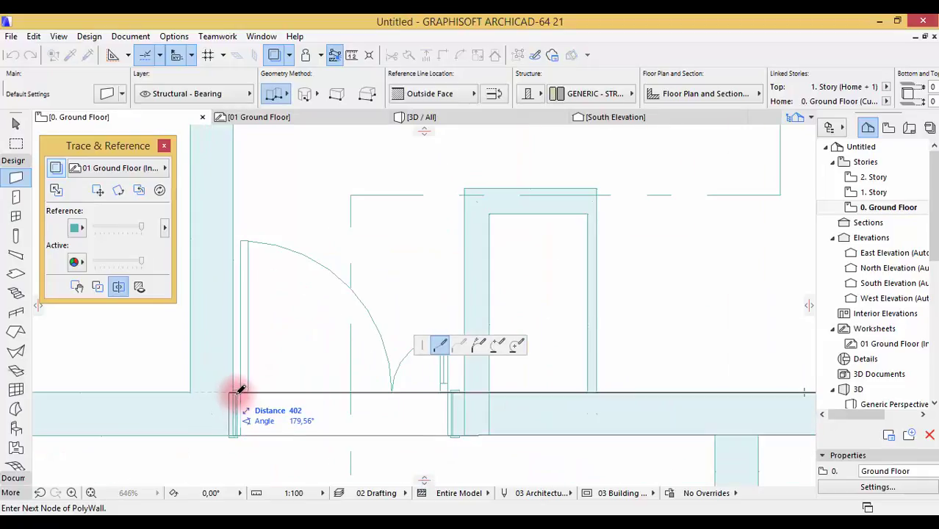
{"action": "left_click", "coordinate": [236, 389]}
{"action": "scroll", "coordinate": [253, 388], "scroll_direction": "down", "scroll_amount": 5}
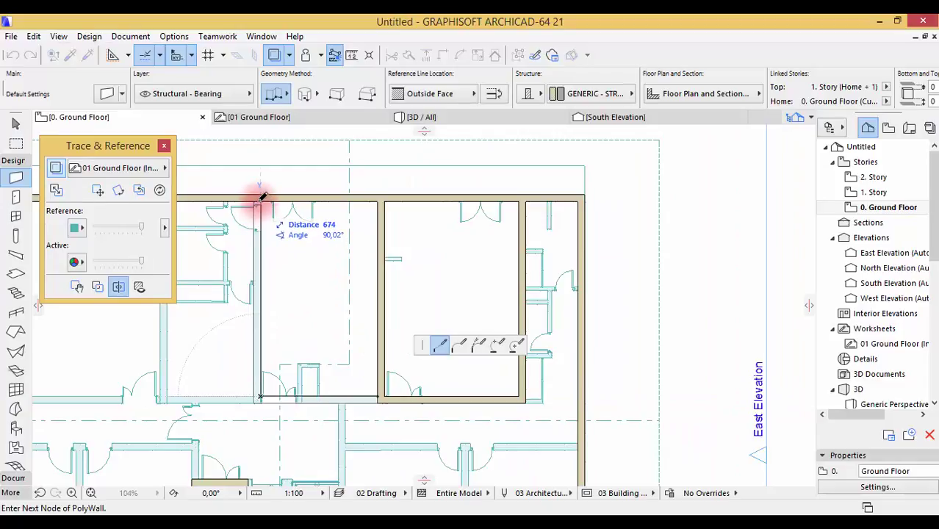
{"action": "left_click", "coordinate": [262, 197]}
{"action": "right_click", "coordinate": [310, 233]}
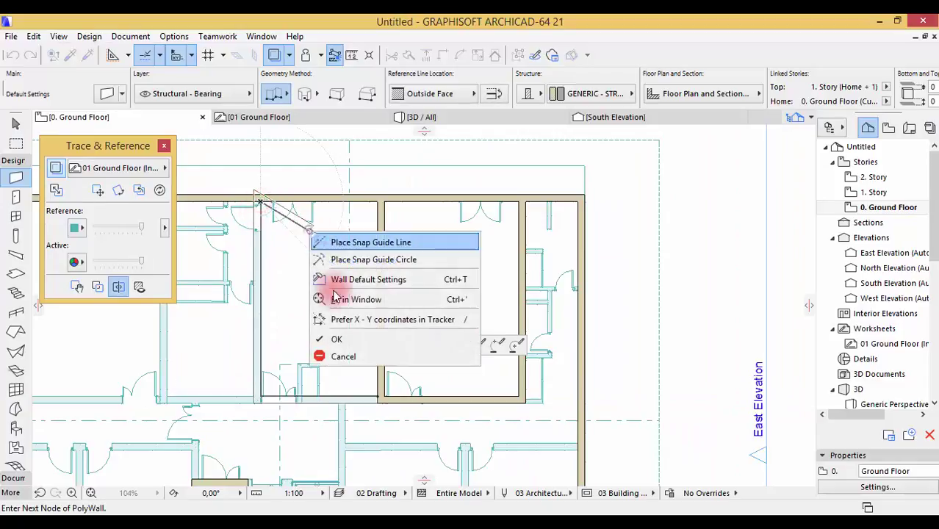
{"action": "left_click", "coordinate": [342, 338]}
{"action": "scroll", "coordinate": [488, 324], "scroll_direction": "down", "scroll_amount": 3}
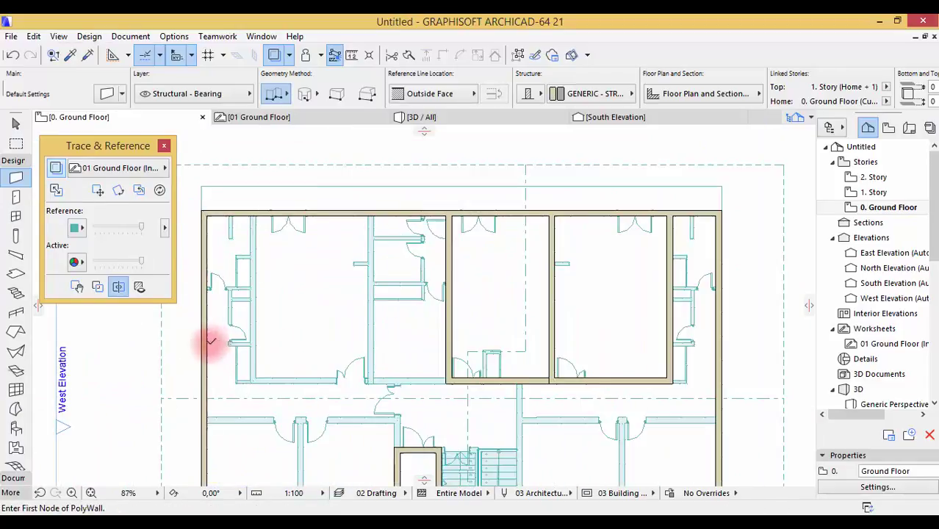
Draw a vertical partition wall from the room's bottom corner up to the top exterior wall
{"action": "scroll", "coordinate": [209, 342], "scroll_direction": "up", "scroll_amount": 4}
{"action": "scroll", "coordinate": [434, 388], "scroll_direction": "down", "scroll_amount": 2}
{"action": "scroll", "coordinate": [371, 323], "scroll_direction": "up", "scroll_amount": 1}
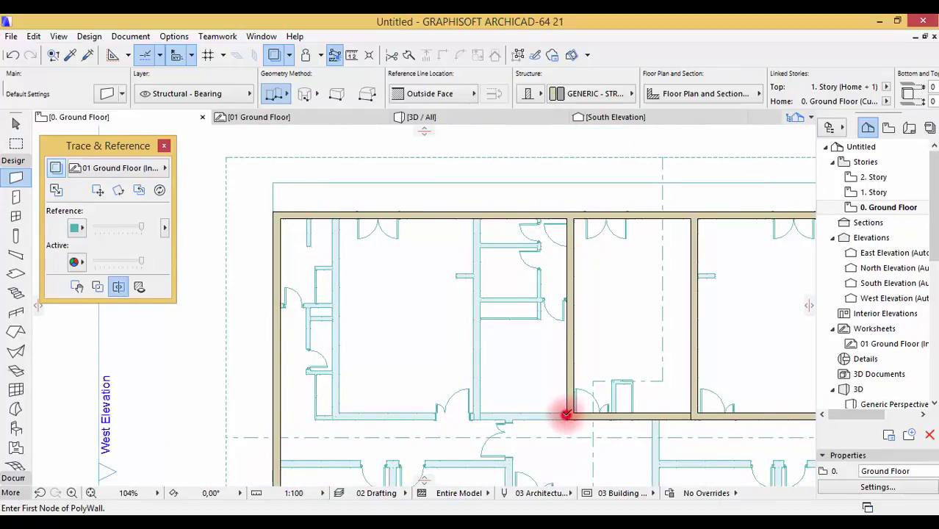
{"action": "left_click", "coordinate": [479, 414]}
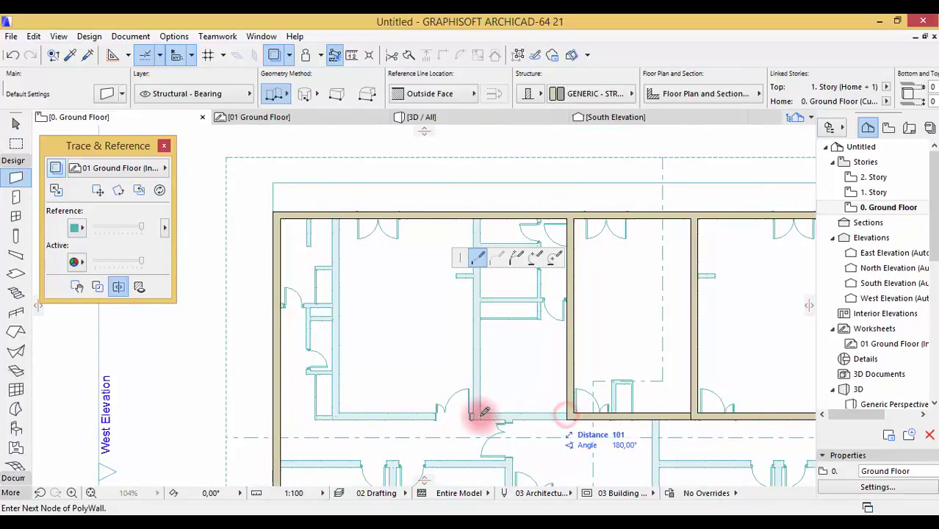
{"action": "left_click", "coordinate": [480, 218]}
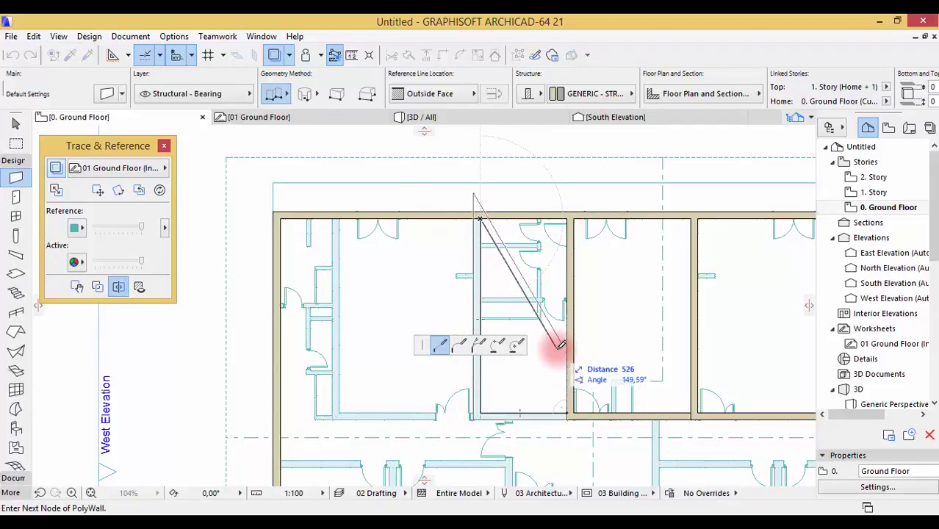
{"action": "right_click", "coordinate": [560, 345]}
{"action": "left_click", "coordinate": [580, 453]}
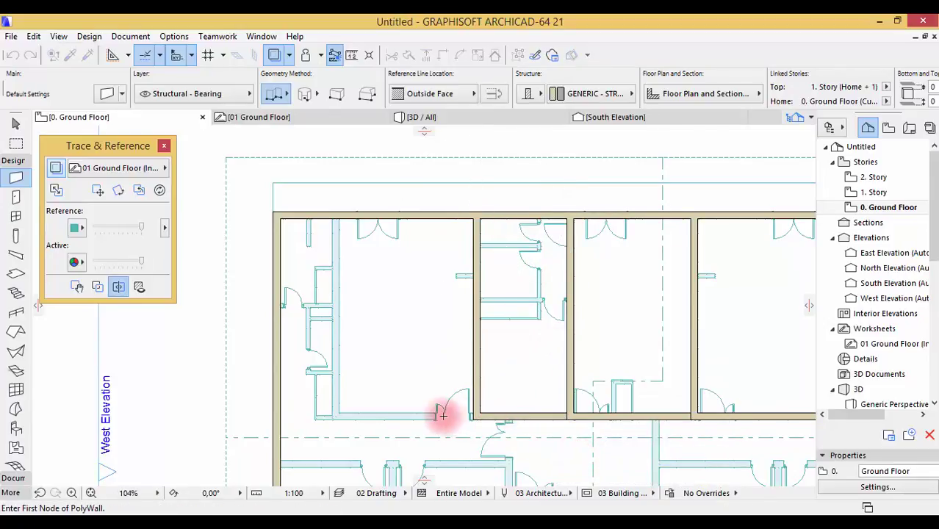
Draw an L-shaped partition from beside the door, turning up to the top exterior wall
{"action": "scroll", "coordinate": [442, 415], "scroll_direction": "up", "scroll_amount": 6}
{"action": "left_click", "coordinate": [550, 404]}
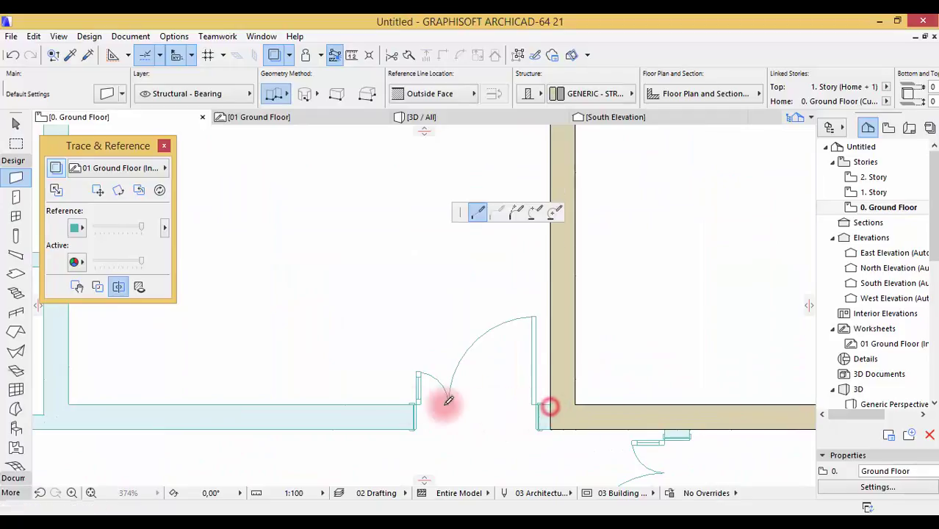
{"action": "scroll", "coordinate": [496, 404], "scroll_direction": "down", "scroll_amount": 5}
{"action": "scroll", "coordinate": [324, 405], "scroll_direction": "up", "scroll_amount": 4}
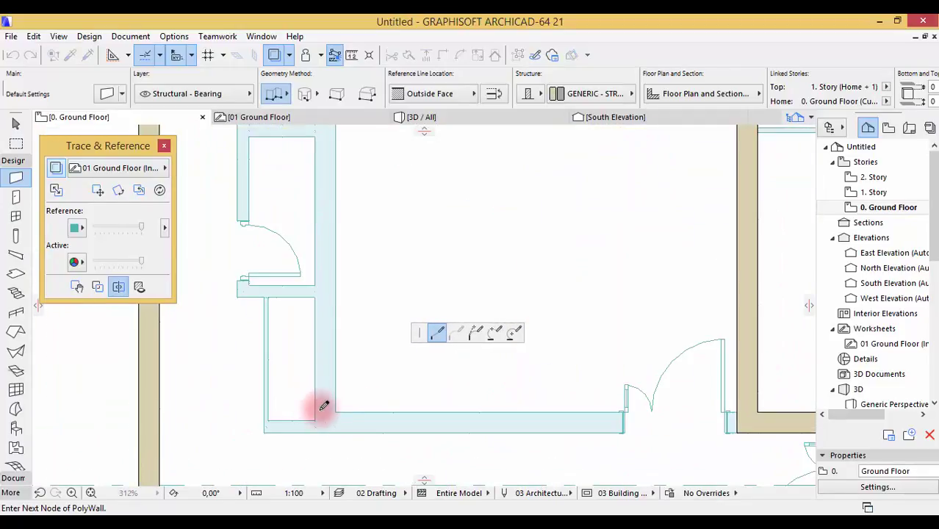
{"action": "left_click", "coordinate": [335, 409]}
{"action": "scroll", "coordinate": [335, 408], "scroll_direction": "down", "scroll_amount": 6}
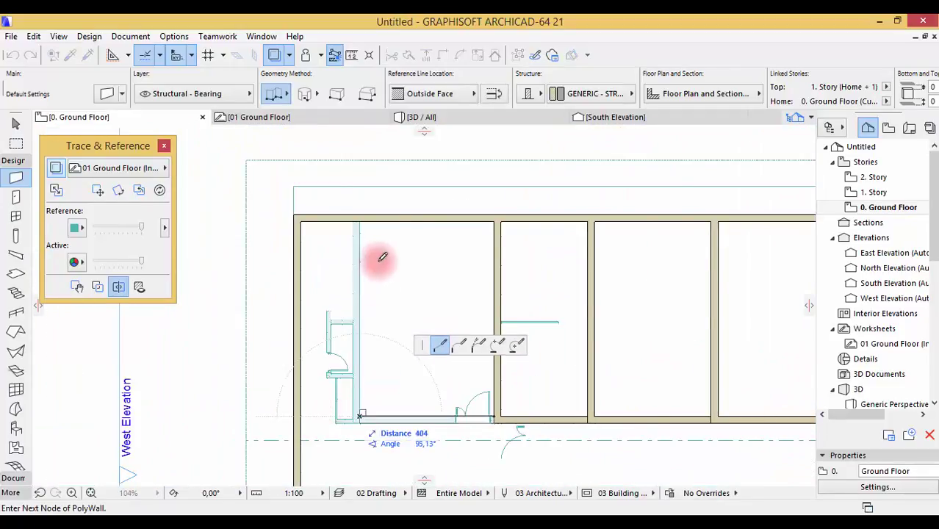
{"action": "left_click", "coordinate": [359, 220]}
{"action": "right_click", "coordinate": [438, 279]}
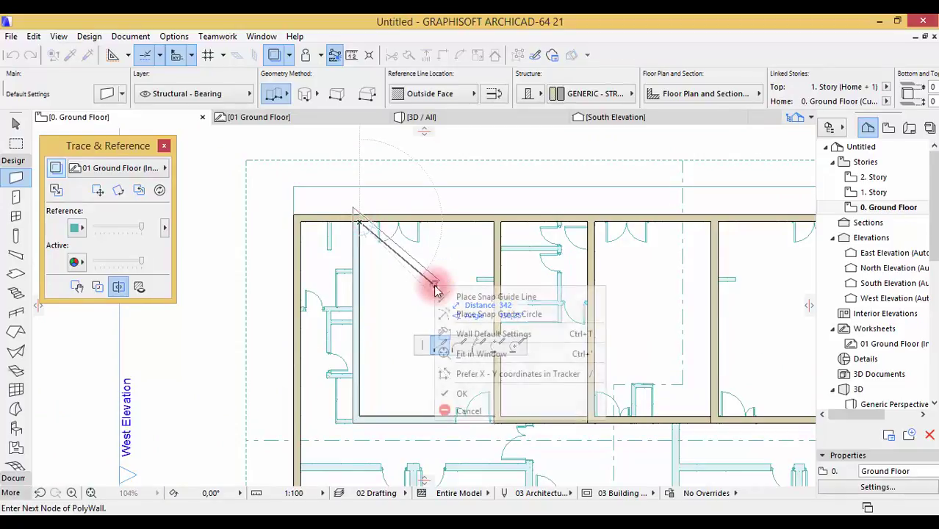
{"action": "left_click", "coordinate": [462, 397]}
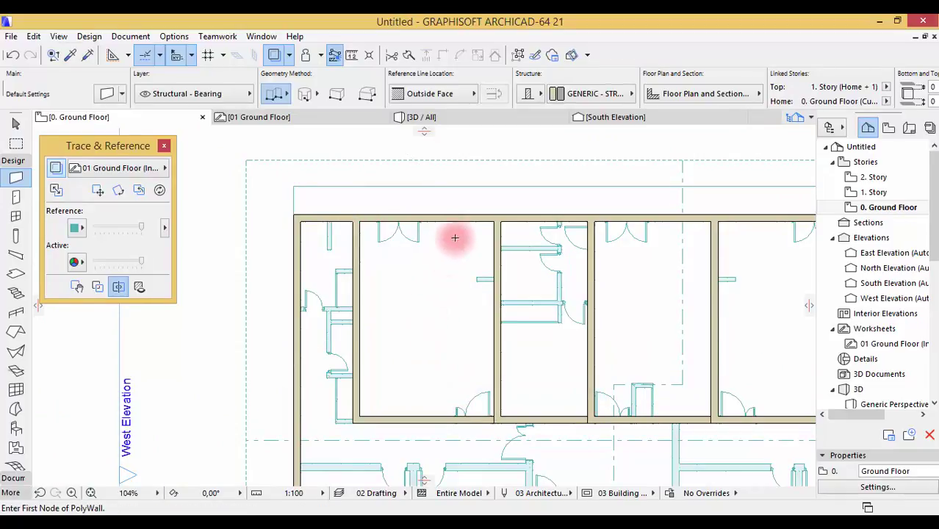
Draw a short wall from the corner above the stair room up to the corridor wall
{"action": "scroll", "coordinate": [492, 356], "scroll_direction": "down", "scroll_amount": 3}
{"action": "scroll", "coordinate": [469, 390], "scroll_direction": "up", "scroll_amount": 3}
{"action": "scroll", "coordinate": [468, 390], "scroll_direction": "up", "scroll_amount": 1}
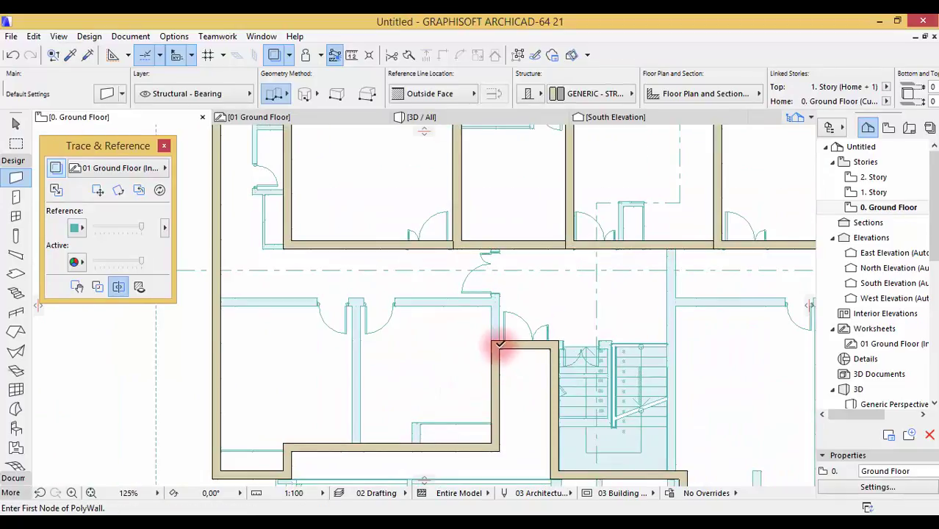
{"action": "left_click", "coordinate": [499, 339]}
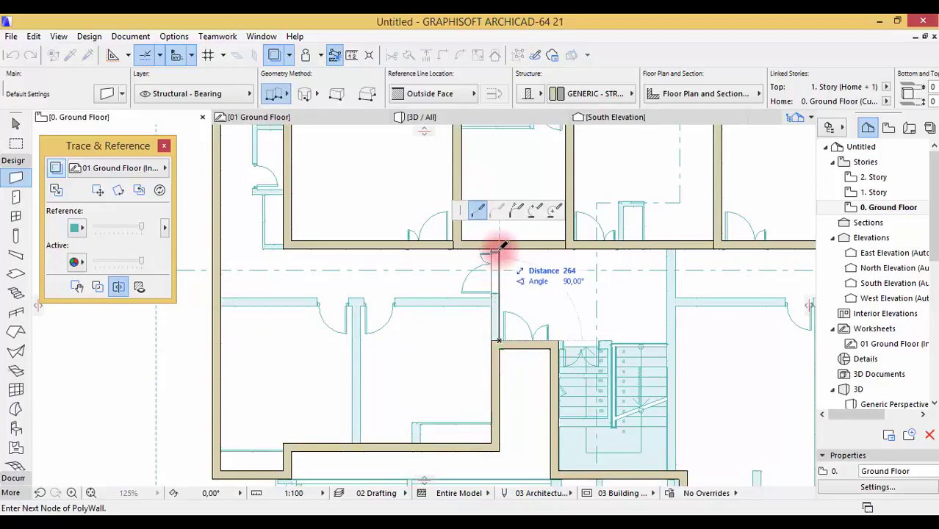
{"action": "scroll", "coordinate": [504, 244], "scroll_direction": "up", "scroll_amount": 3}
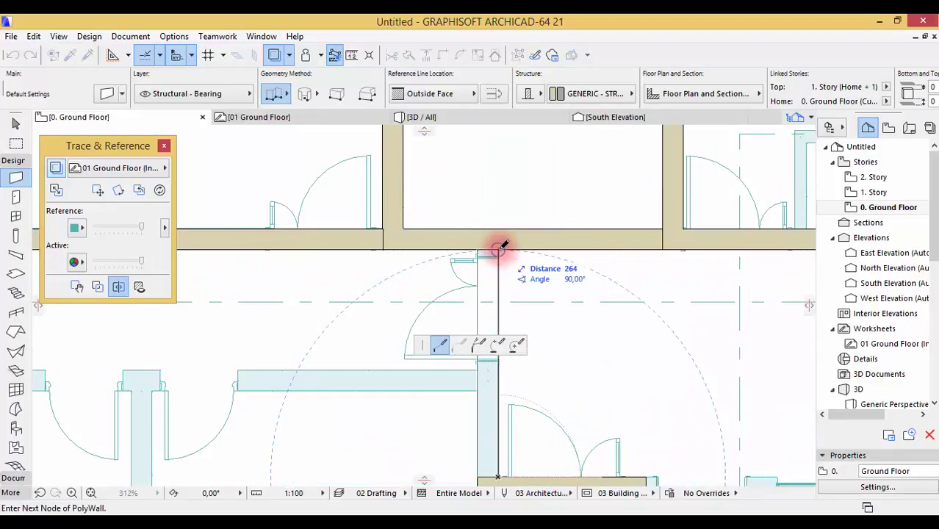
{"action": "right_click", "coordinate": [567, 270]}
{"action": "left_click", "coordinate": [604, 377]}
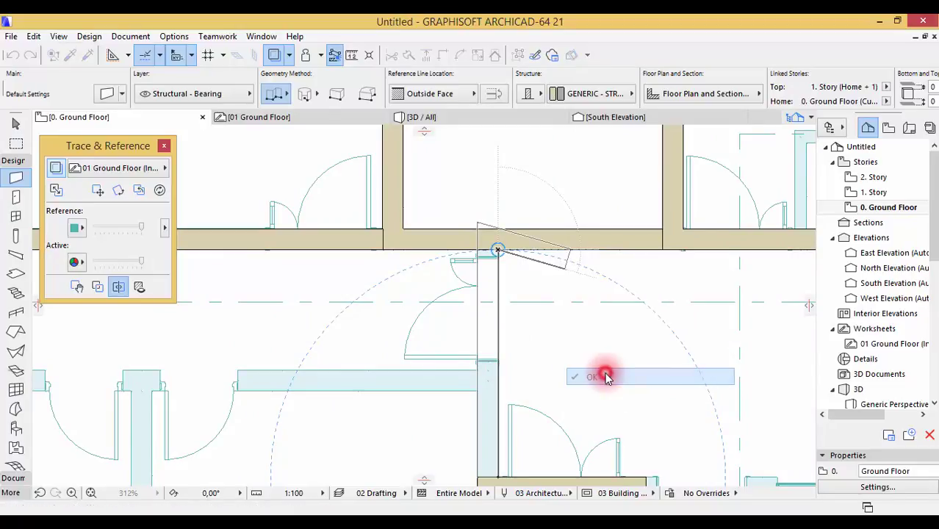
Draw the corridor wall from the wall junction left to the left exterior wall
{"action": "scroll", "coordinate": [499, 275], "scroll_direction": "down", "scroll_amount": 4}
{"action": "scroll", "coordinate": [324, 319], "scroll_direction": "up", "scroll_amount": 2}
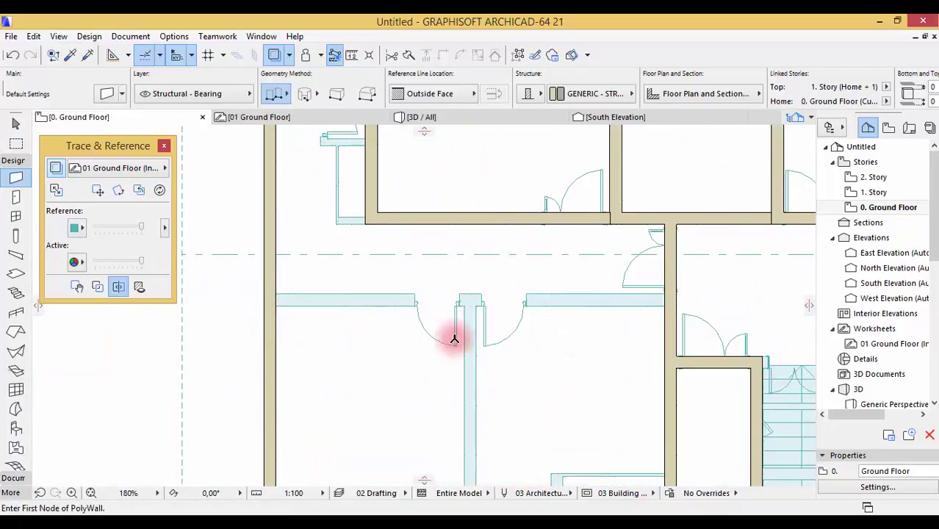
{"action": "left_click", "coordinate": [664, 294]}
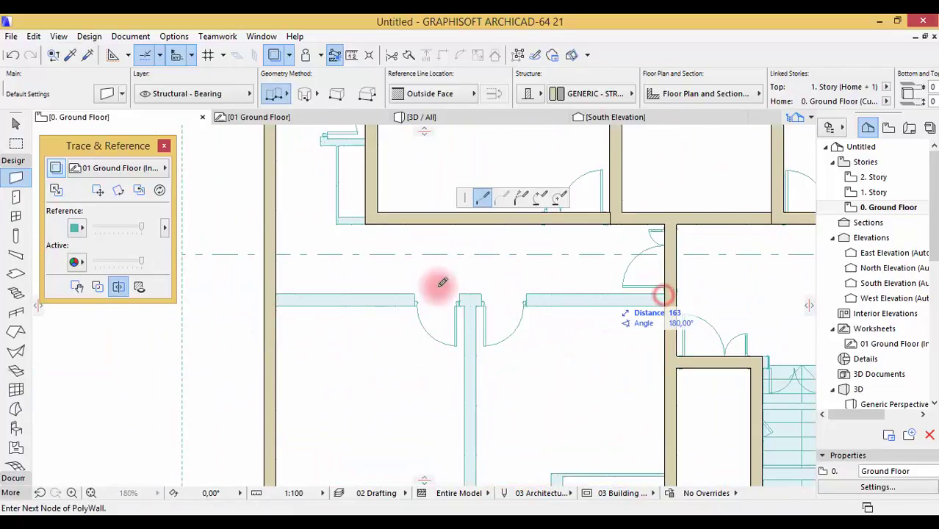
{"action": "left_click", "coordinate": [278, 293]}
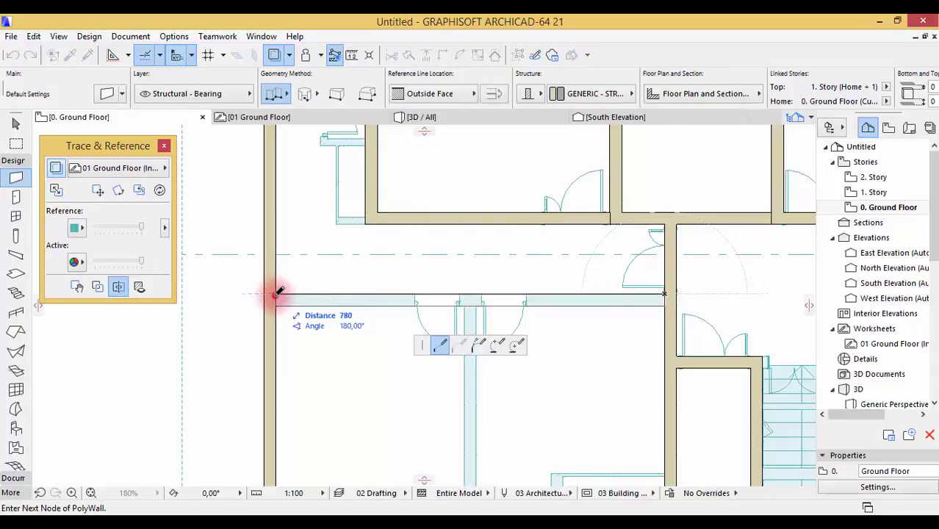
{"action": "right_click", "coordinate": [297, 275]}
{"action": "left_click", "coordinate": [334, 418]}
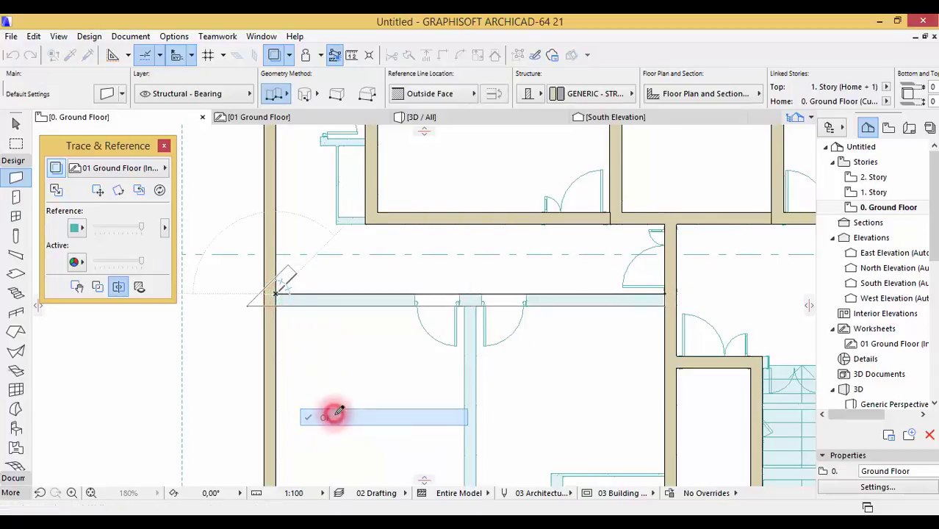
Draw a vertical wall from the bottom wall up to the upper wall
{"action": "scroll", "coordinate": [367, 323], "scroll_direction": "up", "scroll_amount": 1}
{"action": "scroll", "coordinate": [398, 386], "scroll_direction": "up", "scroll_amount": 1}
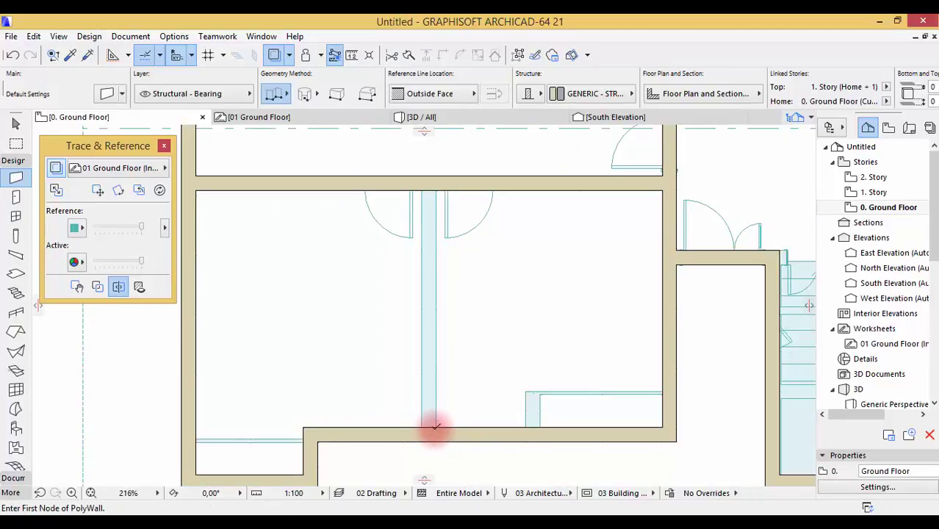
{"action": "left_click", "coordinate": [437, 424]}
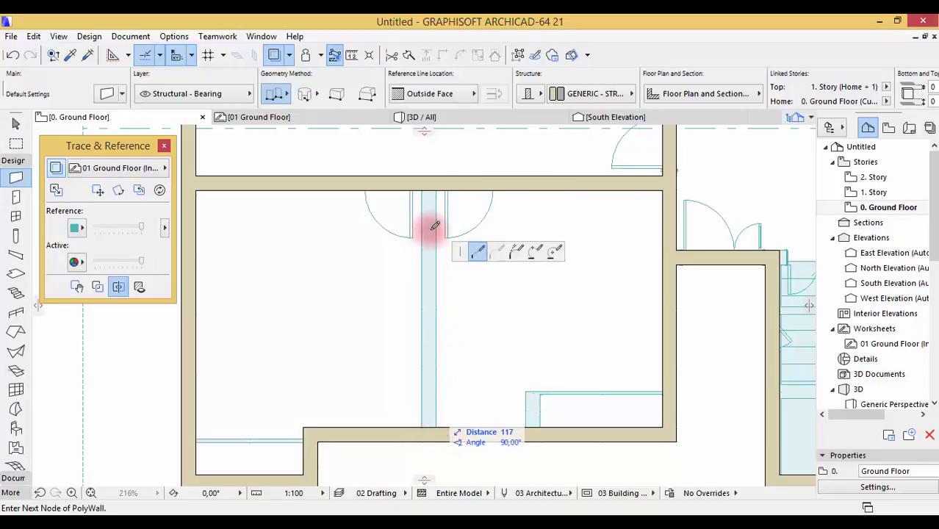
{"action": "left_click", "coordinate": [437, 187]}
{"action": "right_click", "coordinate": [520, 264]}
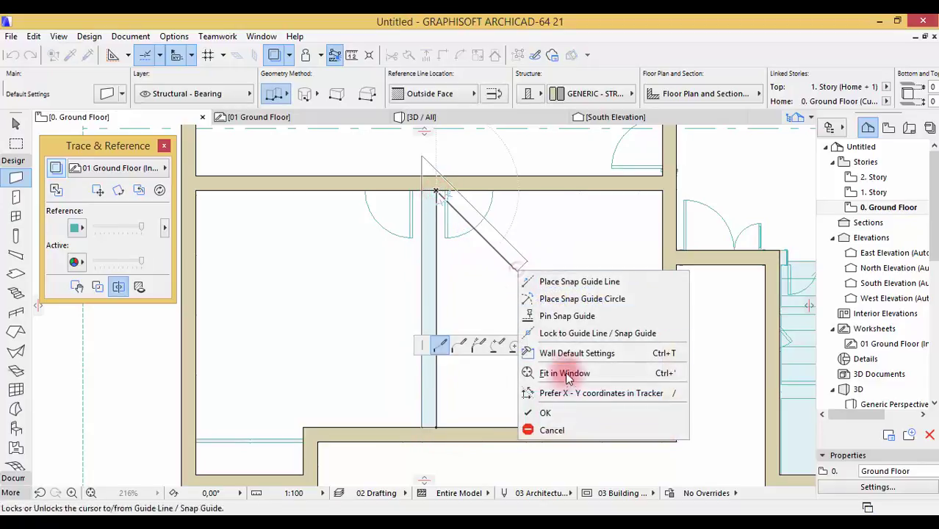
{"action": "left_click", "coordinate": [584, 412]}
Draw the wall along the stair's right side, from the stair corner up to the upper wall
{"action": "scroll", "coordinate": [442, 391], "scroll_direction": "down", "scroll_amount": 5}
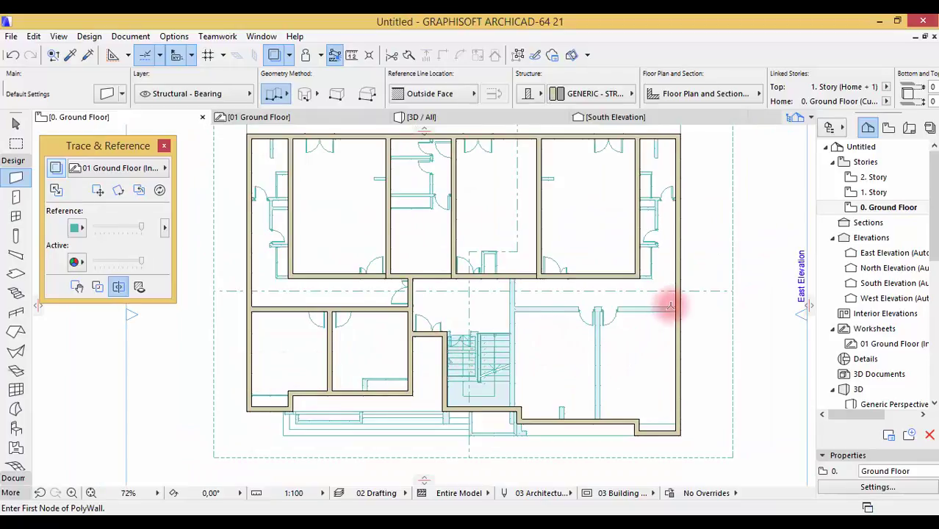
{"action": "scroll", "coordinate": [671, 307], "scroll_direction": "up", "scroll_amount": 3}
{"action": "scroll", "coordinate": [482, 309], "scroll_direction": "down", "scroll_amount": 3}
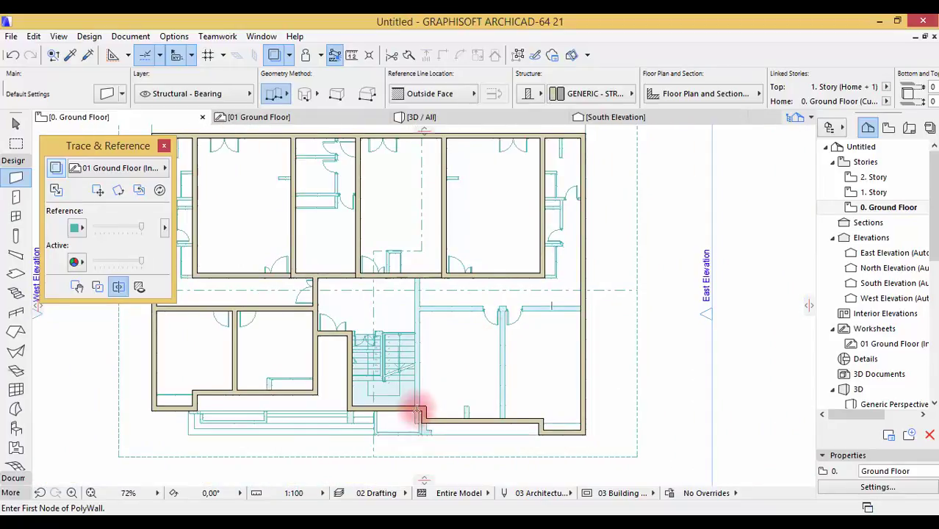
{"action": "scroll", "coordinate": [417, 406], "scroll_direction": "up", "scroll_amount": 3}
{"action": "left_click", "coordinate": [421, 402]}
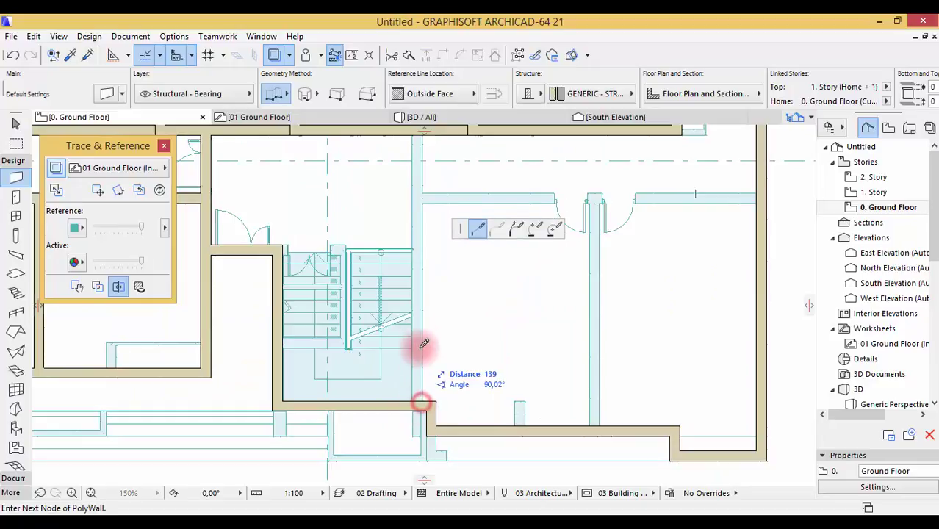
{"action": "scroll", "coordinate": [423, 341], "scroll_direction": "down", "scroll_amount": 1}
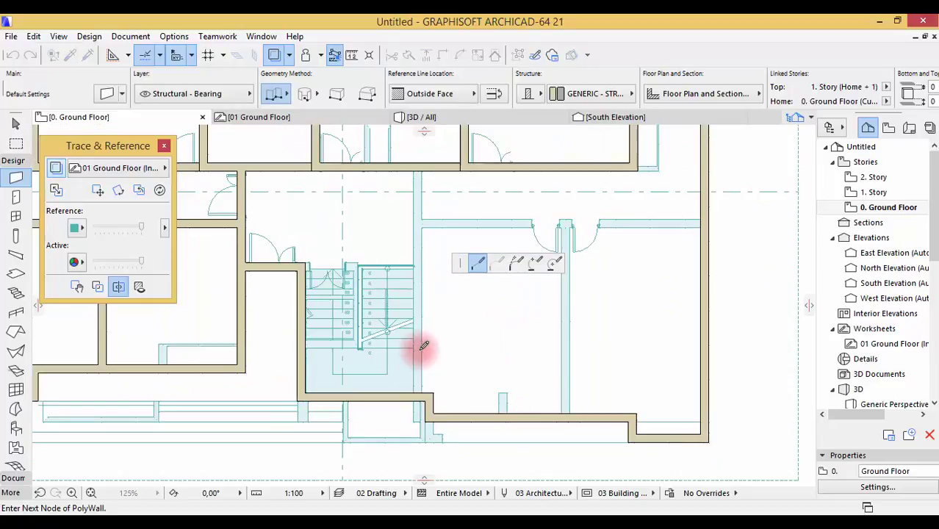
{"action": "left_click", "coordinate": [423, 170]}
{"action": "right_click", "coordinate": [447, 174]}
{"action": "left_click", "coordinate": [475, 284]}
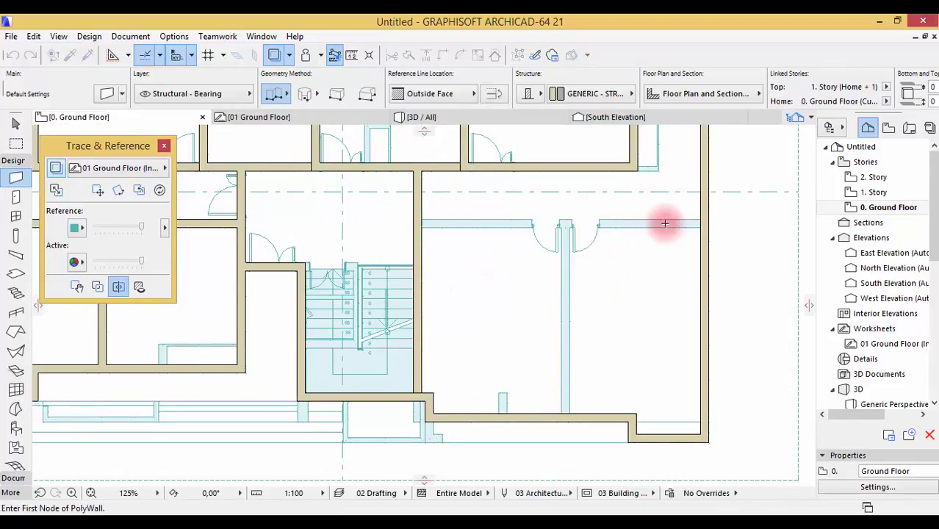
Switch to straight walls and draw a horizontal and a vertical dividing wall in the lower-right area
{"action": "left_click", "coordinate": [284, 96]}
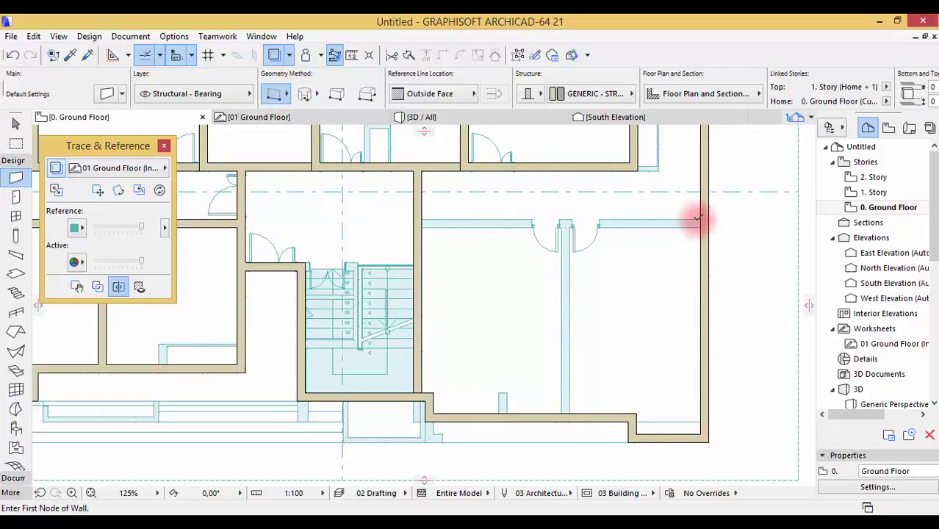
{"action": "left_click", "coordinate": [702, 218]}
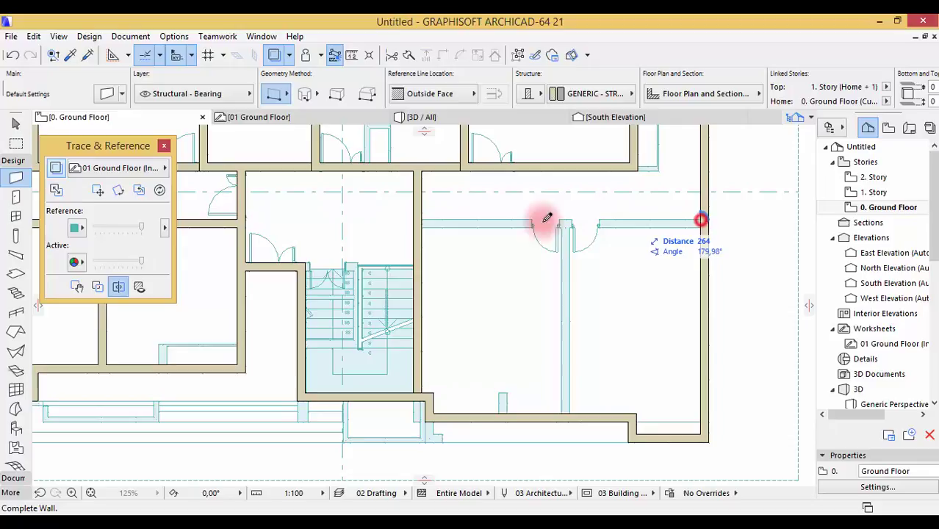
{"action": "left_click", "coordinate": [421, 215]}
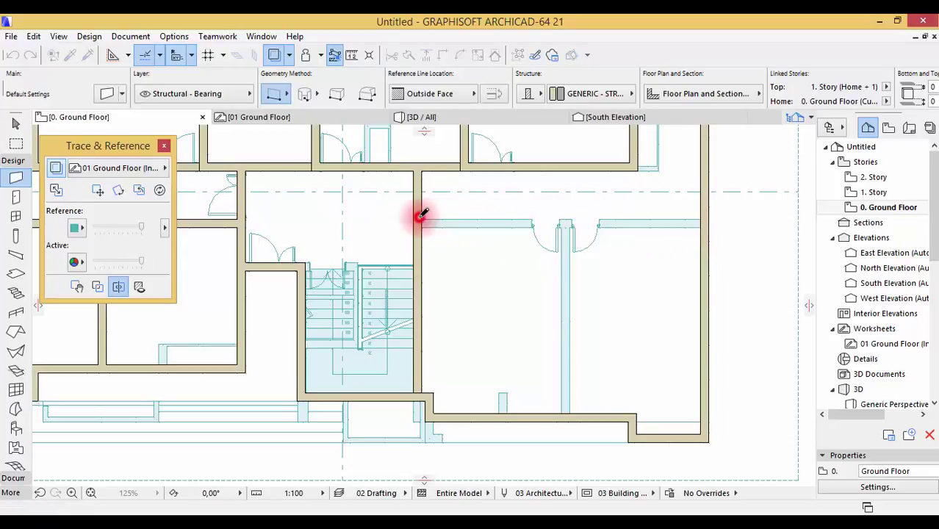
{"action": "left_click", "coordinate": [570, 412]}
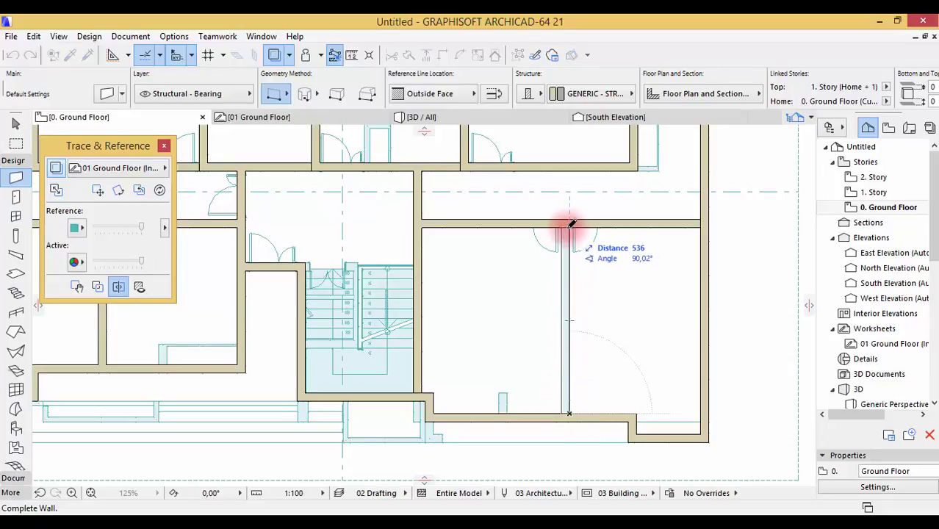
{"action": "left_click", "coordinate": [570, 225]}
{"action": "scroll", "coordinate": [616, 386], "scroll_direction": "down", "scroll_amount": 1}
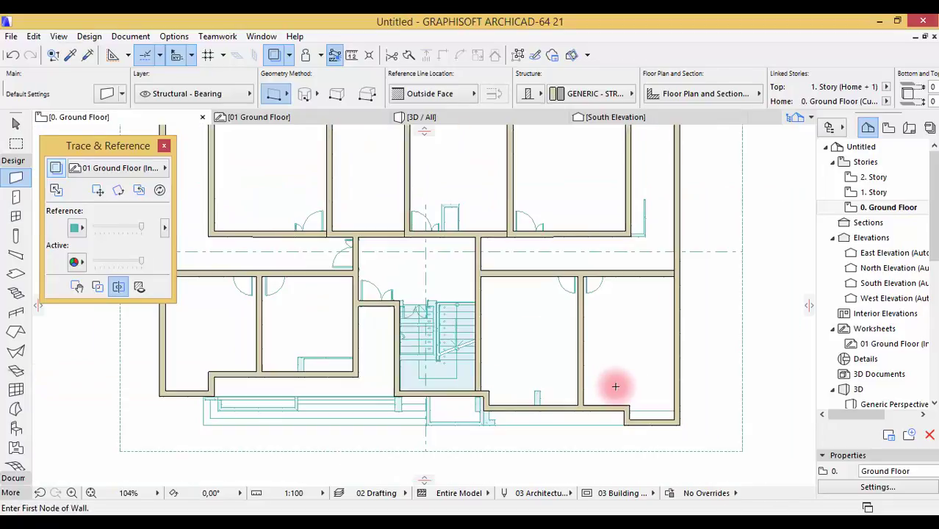
{"action": "scroll", "coordinate": [264, 369], "scroll_direction": "up", "scroll_amount": 7}
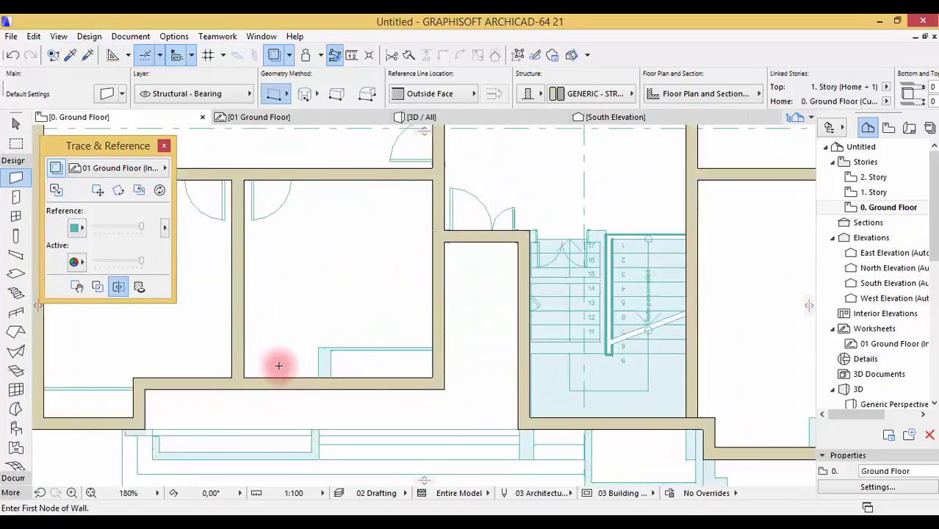
Add two short wall stubs, one at the room corner and one off the lower wall
{"action": "left_click", "coordinate": [367, 386]}
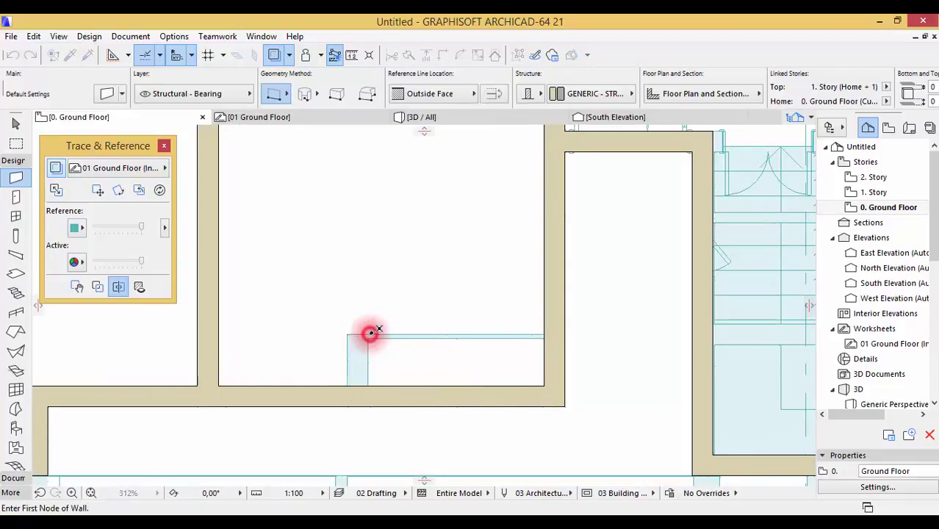
{"action": "left_click", "coordinate": [369, 334]}
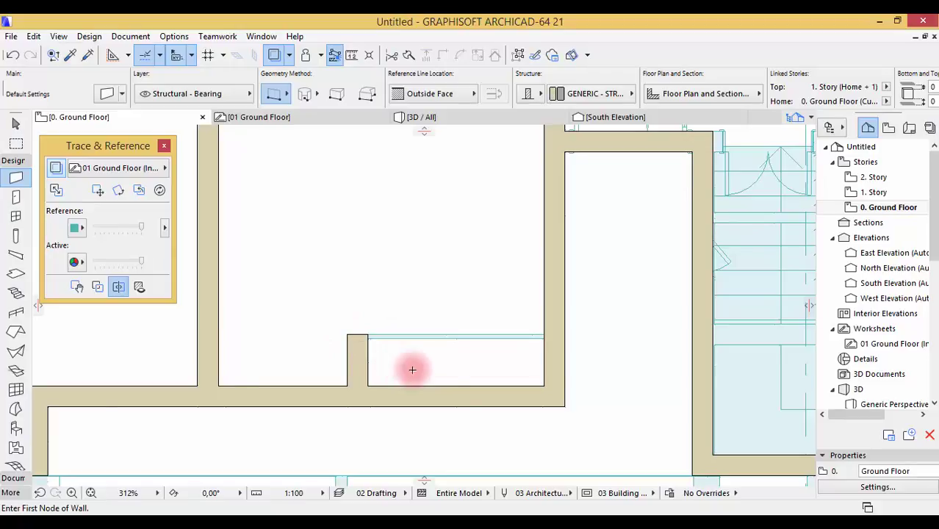
{"action": "scroll", "coordinate": [412, 370], "scroll_direction": "down", "scroll_amount": 6}
{"action": "scroll", "coordinate": [367, 357], "scroll_direction": "down", "scroll_amount": 3}
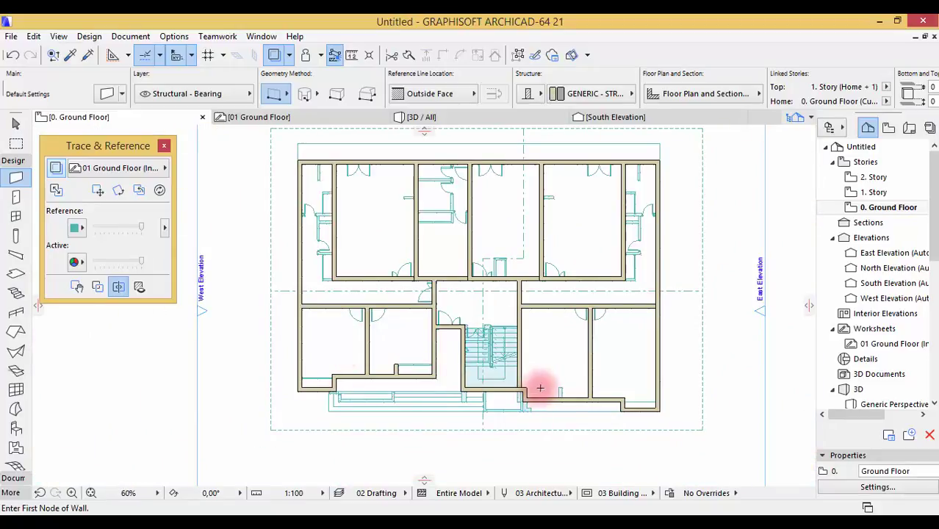
{"action": "scroll", "coordinate": [540, 387], "scroll_direction": "up", "scroll_amount": 8}
{"action": "left_click", "coordinate": [570, 401]}
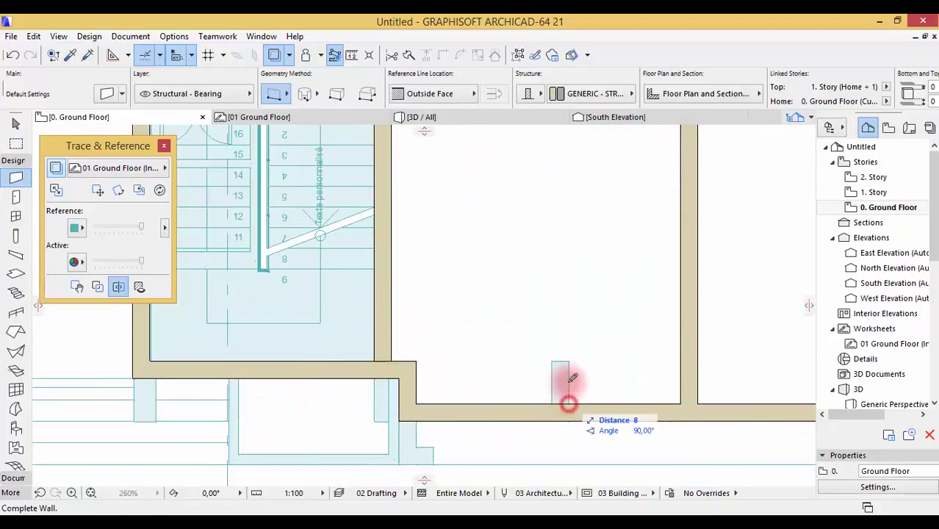
{"action": "left_click", "coordinate": [569, 360]}
{"action": "scroll", "coordinate": [471, 377], "scroll_direction": "down", "scroll_amount": 9}
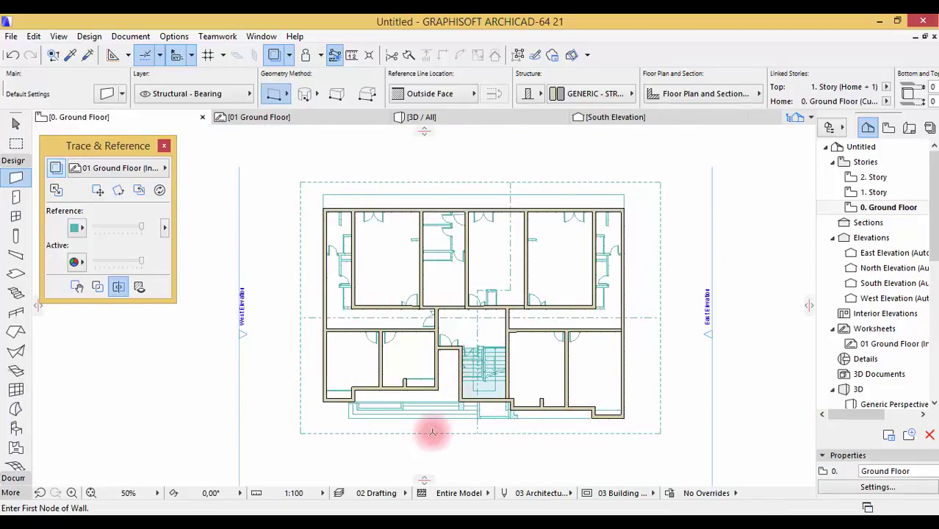
{"action": "scroll", "coordinate": [602, 383], "scroll_direction": "up", "scroll_amount": 6}
{"action": "scroll", "coordinate": [680, 381], "scroll_direction": "up", "scroll_amount": 2}
{"action": "scroll", "coordinate": [683, 383], "scroll_direction": "up", "scroll_amount": 2}
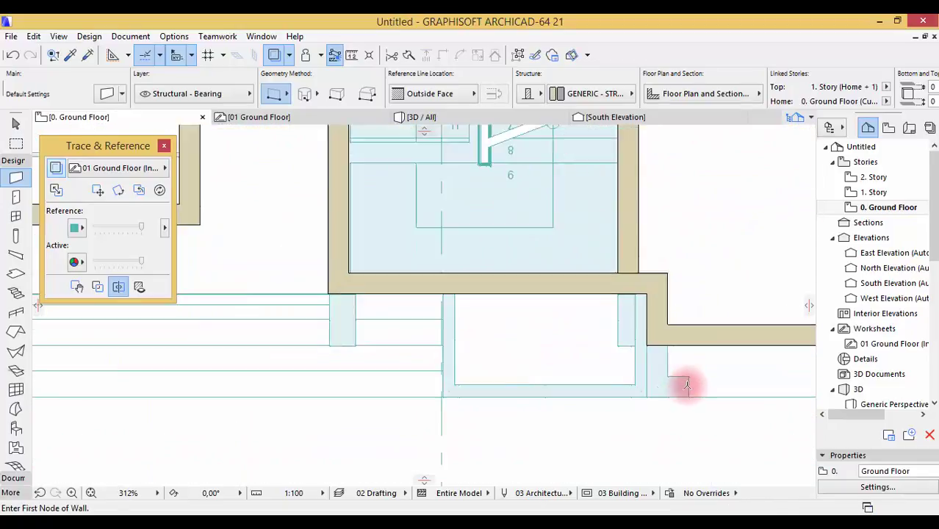
{"action": "scroll", "coordinate": [478, 349], "scroll_direction": "down", "scroll_amount": 2}
{"action": "scroll", "coordinate": [587, 346], "scroll_direction": "down", "scroll_amount": 1}
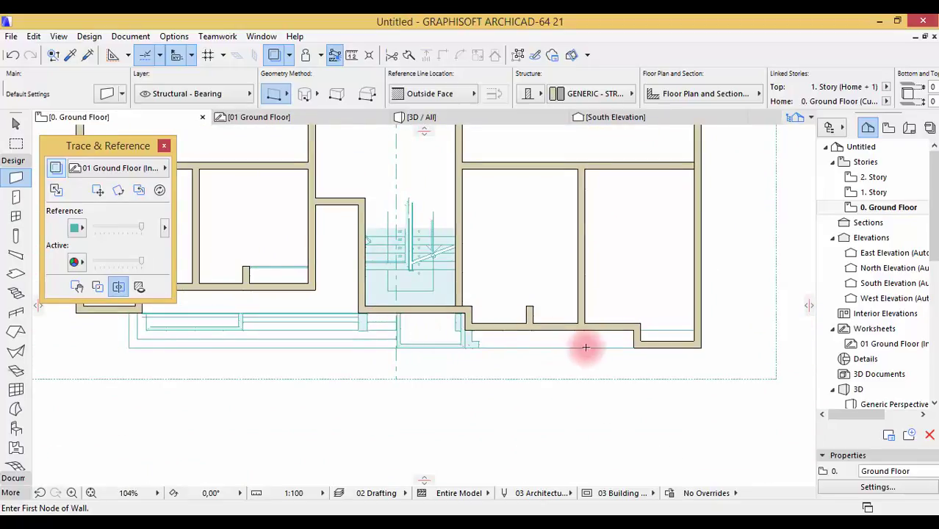
{"action": "scroll", "coordinate": [572, 341], "scroll_direction": "up", "scroll_amount": 3}
{"action": "scroll", "coordinate": [294, 313], "scroll_direction": "up", "scroll_amount": 3}
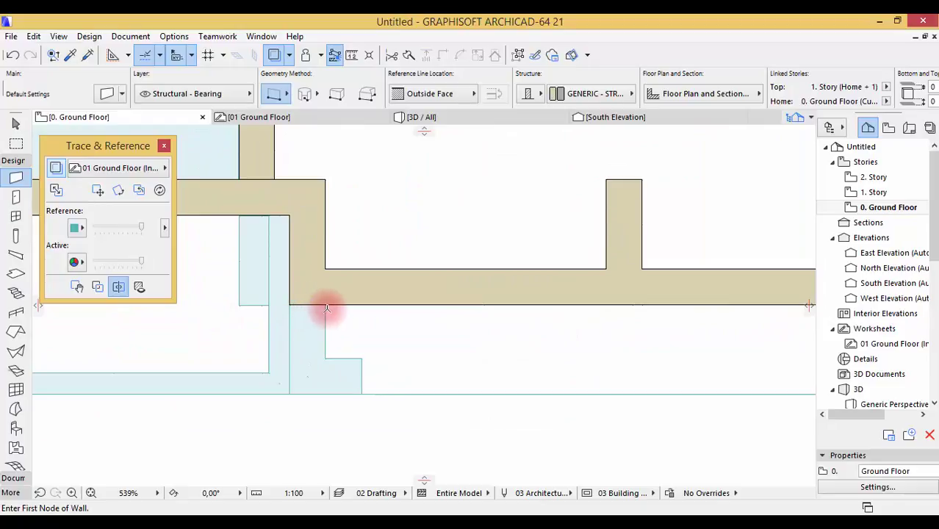
Draw a stepped wall: a short horizontal, a vertical down, then a horizontal to the right
{"action": "left_click", "coordinate": [326, 304]}
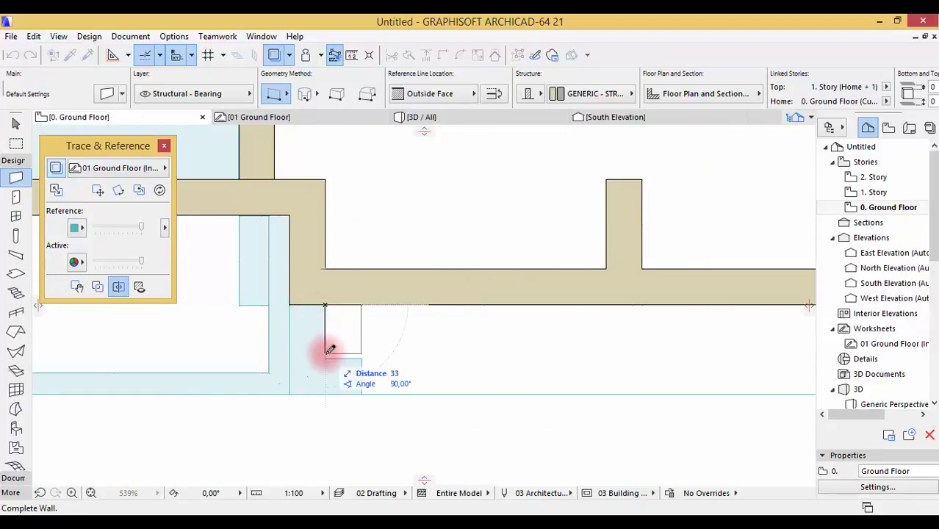
{"action": "left_click", "coordinate": [293, 306]}
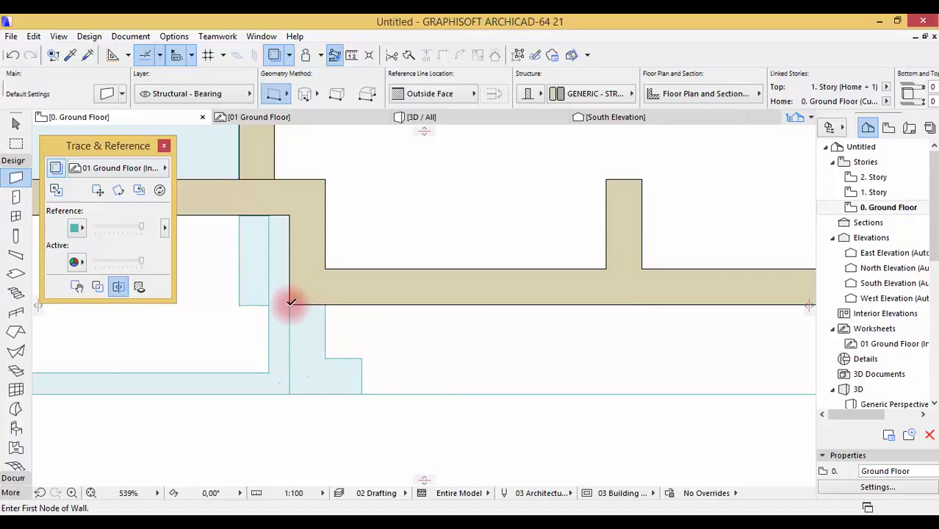
{"action": "left_click", "coordinate": [290, 304]}
{"action": "left_click", "coordinate": [289, 394]}
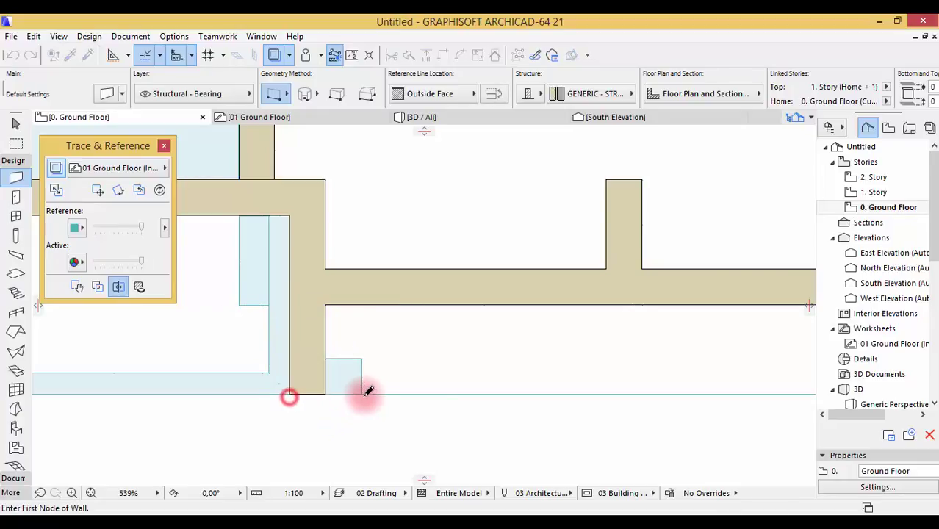
{"action": "left_click", "coordinate": [290, 391]}
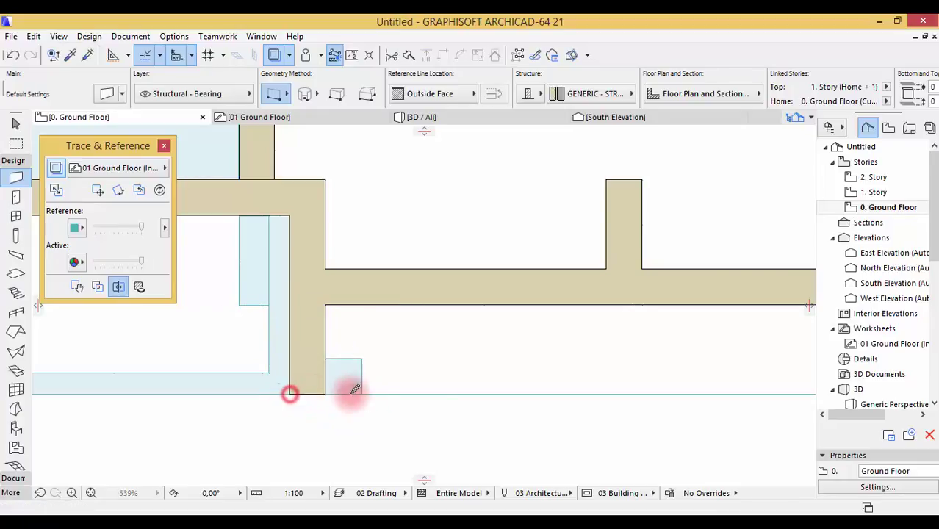
{"action": "left_click", "coordinate": [360, 391]}
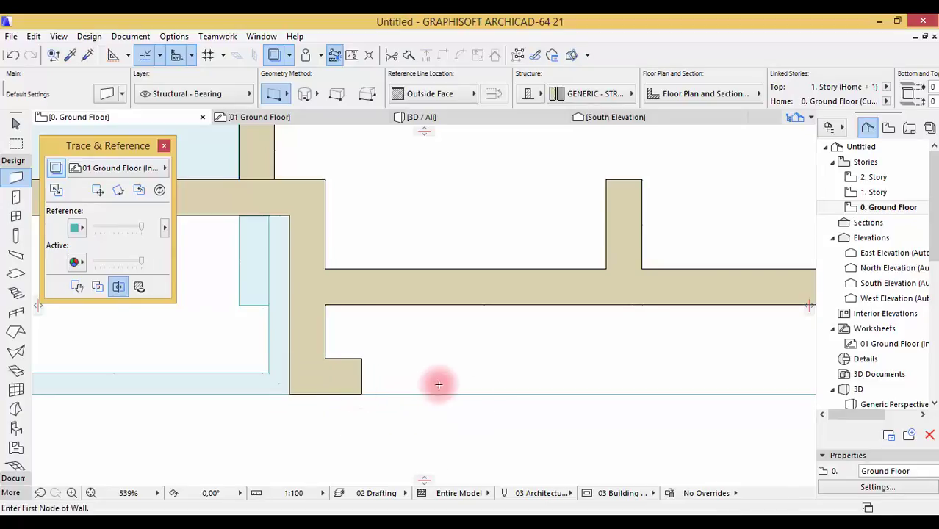
{"action": "scroll", "coordinate": [551, 408], "scroll_direction": "down", "scroll_amount": 5}
{"action": "scroll", "coordinate": [561, 409], "scroll_direction": "down", "scroll_amount": 3}
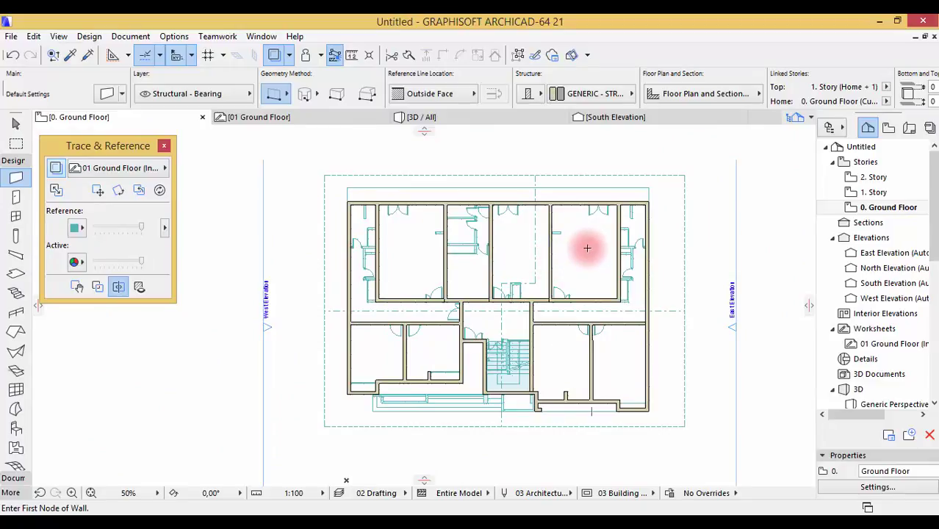
Measure the thin partition as 14 thick, then exit measuring to resume wall drawing
{"action": "scroll", "coordinate": [590, 261], "scroll_direction": "up", "scroll_amount": 1}
{"action": "scroll", "coordinate": [592, 271], "scroll_direction": "up", "scroll_amount": 1}
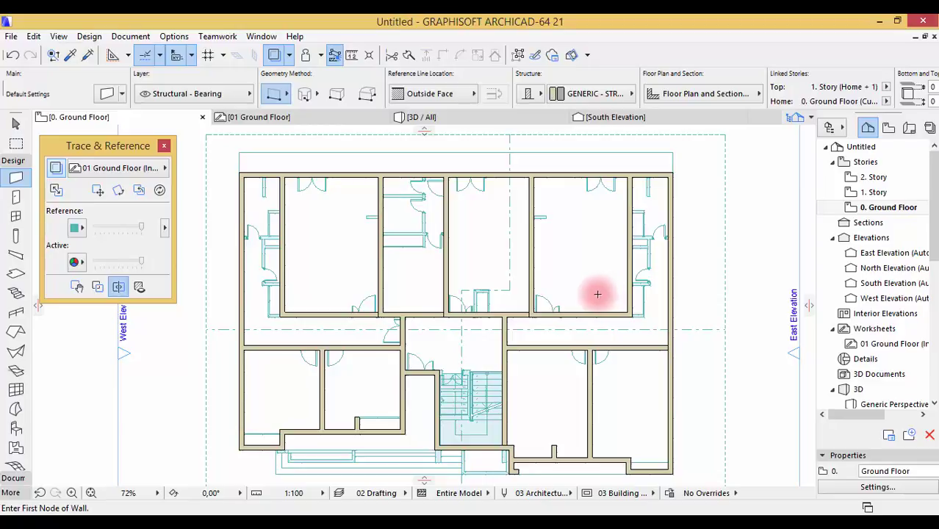
{"action": "scroll", "coordinate": [375, 235], "scroll_direction": "up", "scroll_amount": 2}
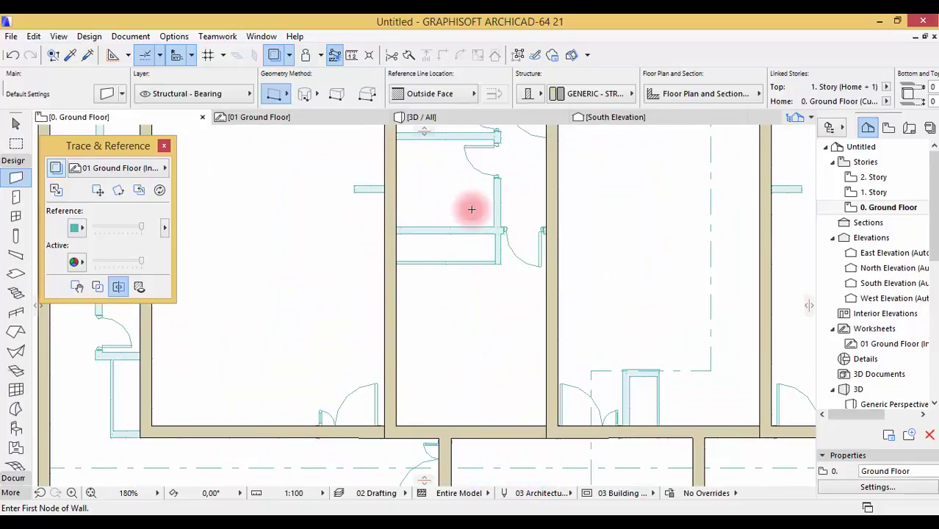
{"action": "scroll", "coordinate": [449, 235], "scroll_direction": "up", "scroll_amount": 6}
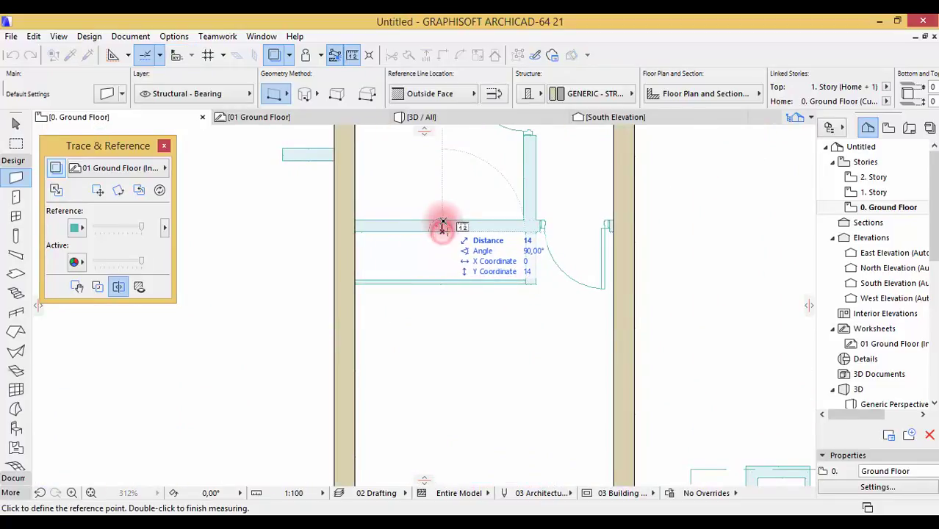
{"action": "key", "text": "Escape"}
{"action": "scroll", "coordinate": [443, 221], "scroll_direction": "down", "scroll_amount": 10}
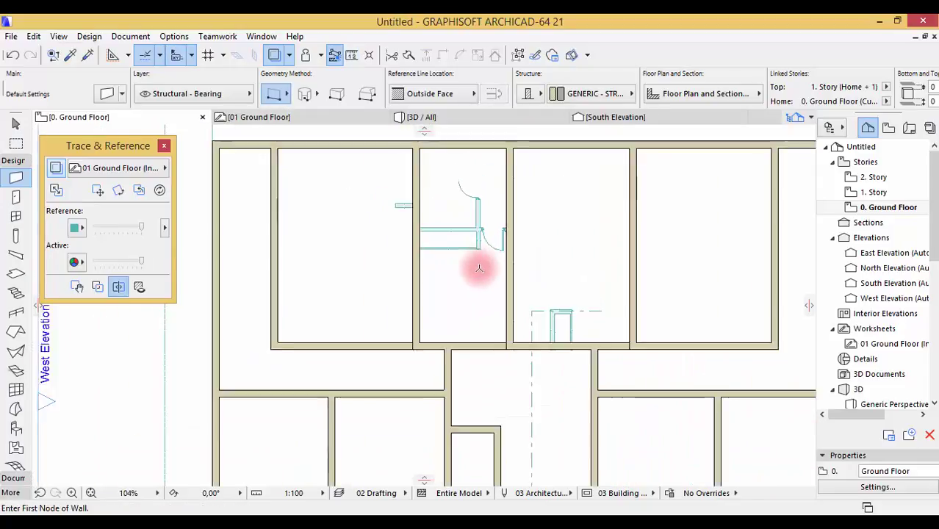
{"action": "scroll", "coordinate": [506, 285], "scroll_direction": "up", "scroll_amount": 2}
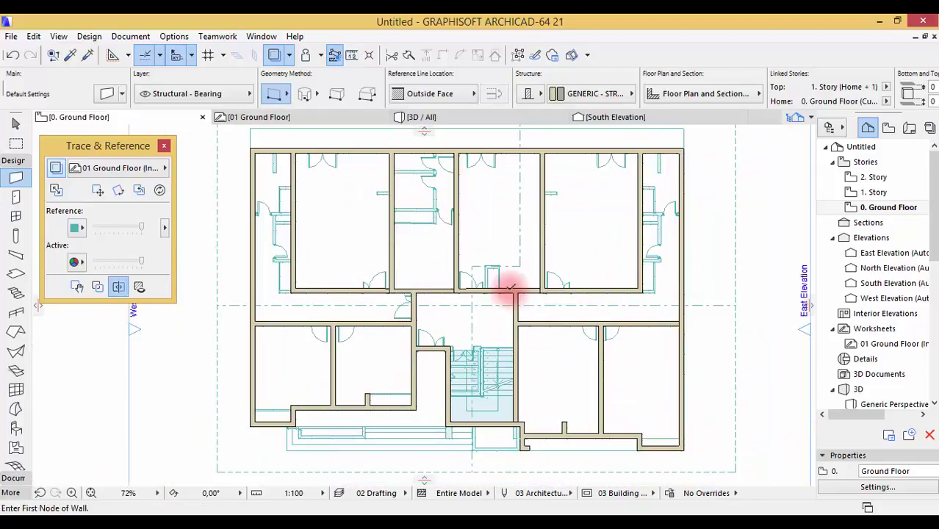
Set the default Wall Thickness to 14 in Wall Default Settings
{"action": "left_click", "coordinate": [106, 94]}
{"action": "left_click", "coordinate": [358, 89]}
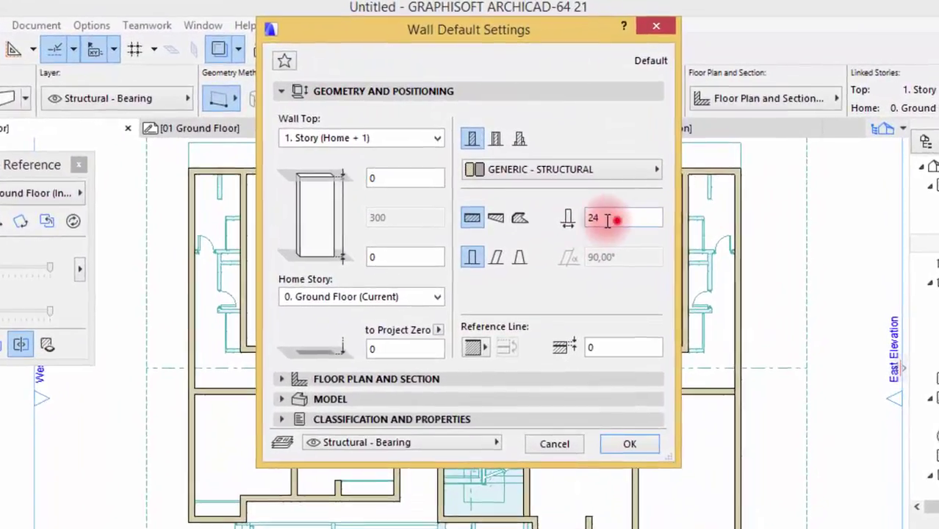
{"action": "double_click", "coordinate": [588, 187]}
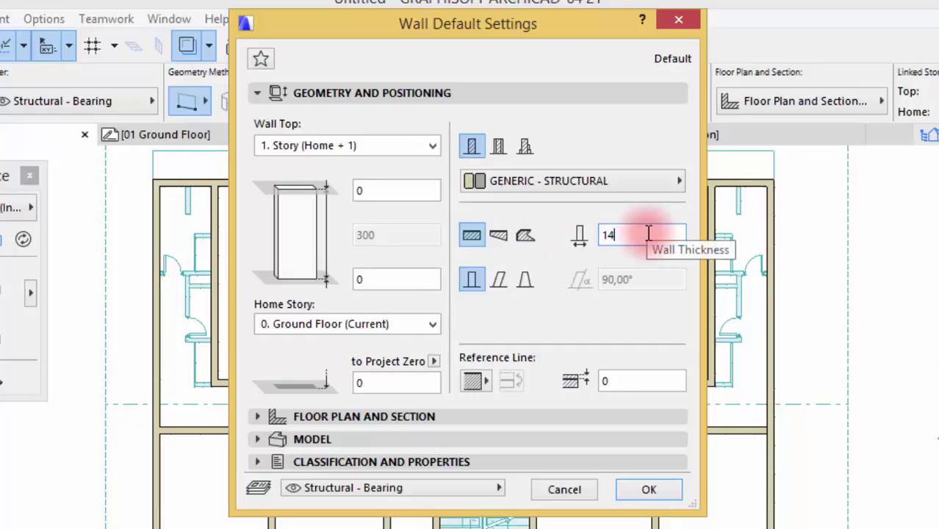
{"action": "type", "text": "14"}
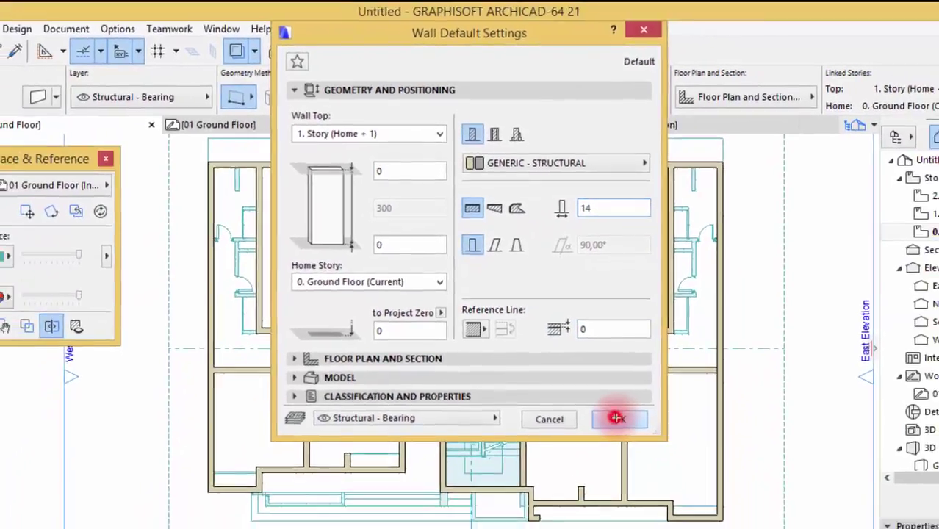
{"action": "left_click", "coordinate": [645, 486]}
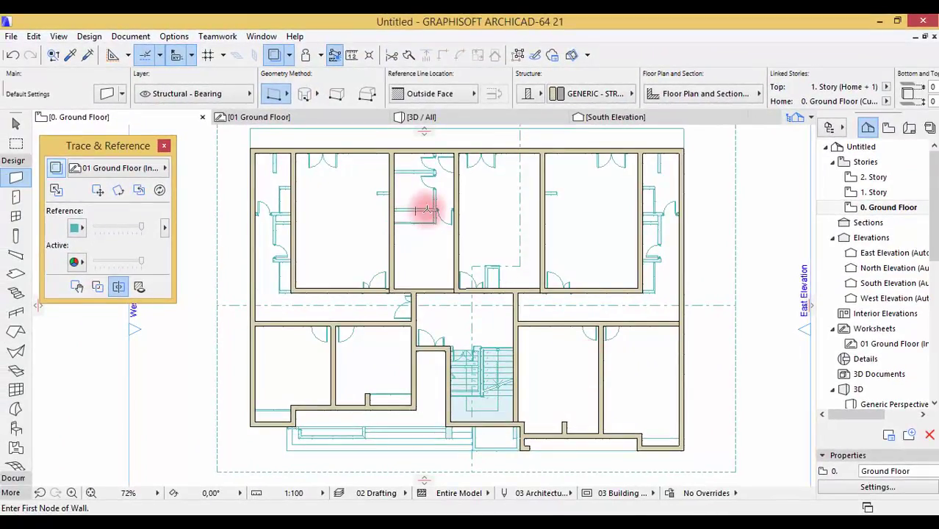
Trace a vertical thin partition, a short horizontal partition, and a lower wall to the outer left wall
{"action": "scroll", "coordinate": [265, 152], "scroll_direction": "up", "scroll_amount": 5}
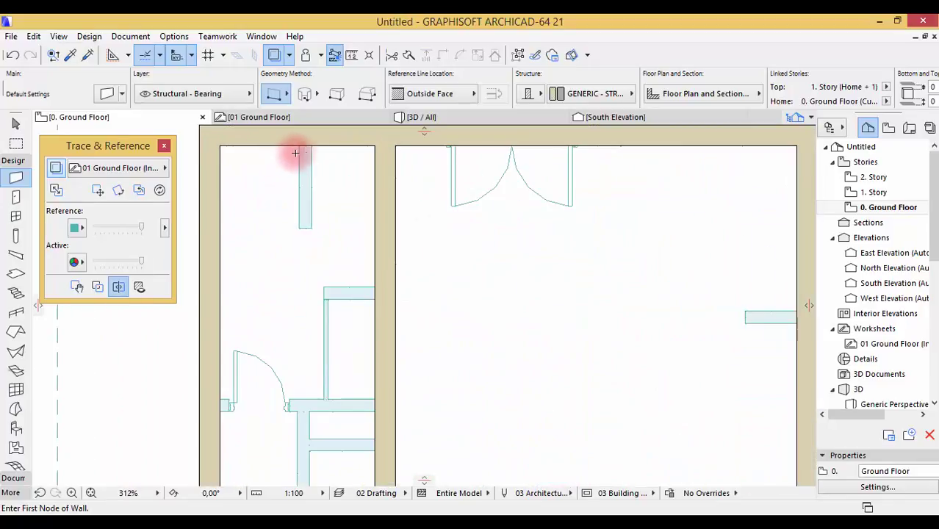
{"action": "left_click", "coordinate": [311, 146]}
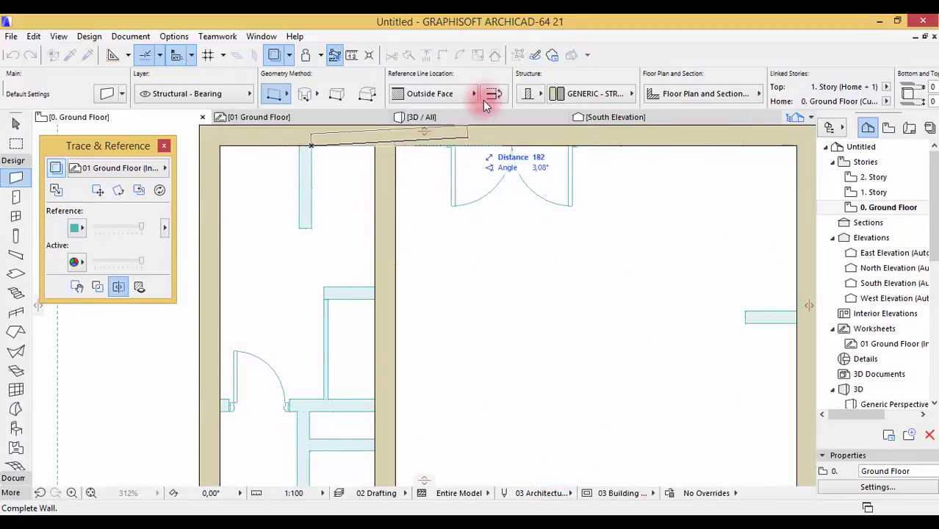
{"action": "left_click", "coordinate": [313, 228]}
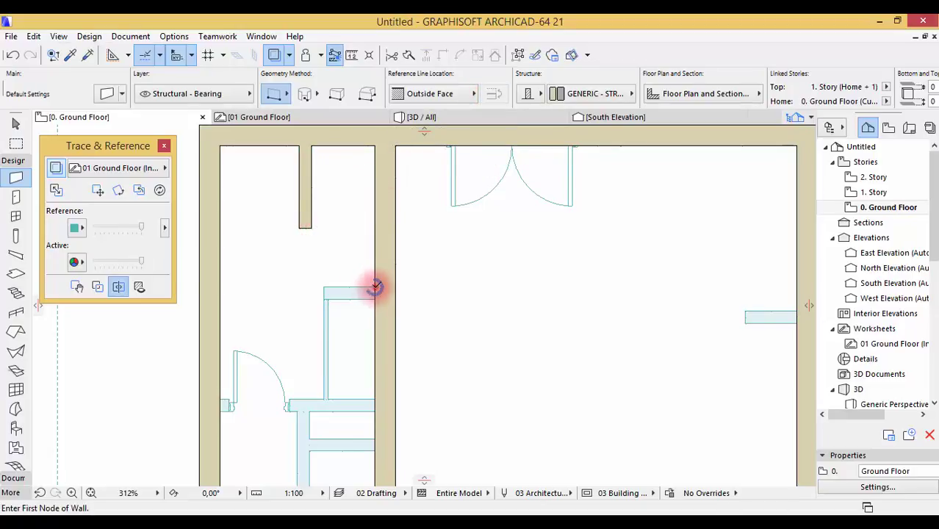
{"action": "left_click", "coordinate": [375, 287]}
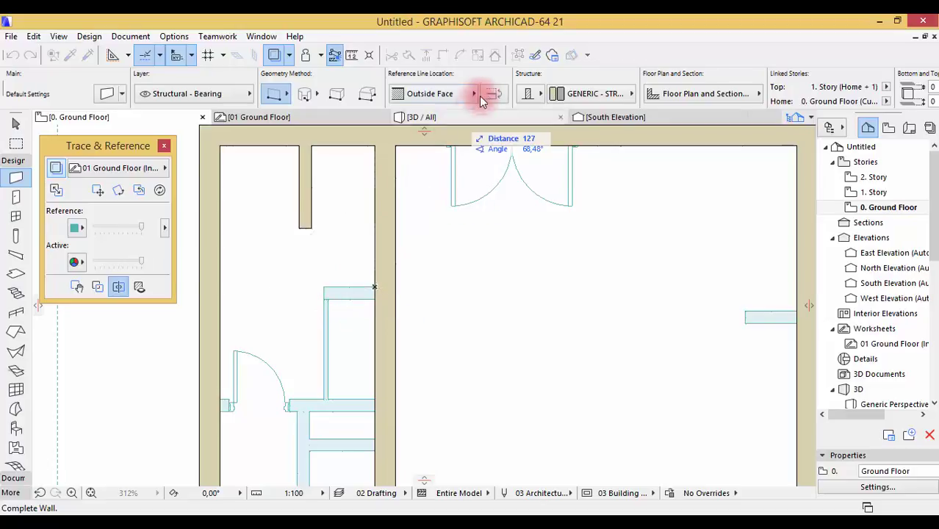
{"action": "key", "text": "Escape"}
{"action": "key", "text": "Escape"}
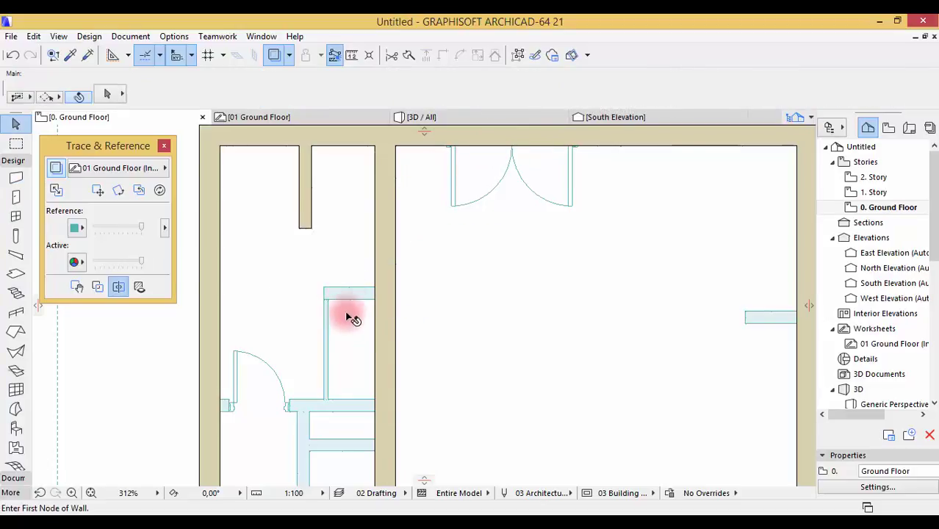
{"action": "left_click", "coordinate": [12, 177]}
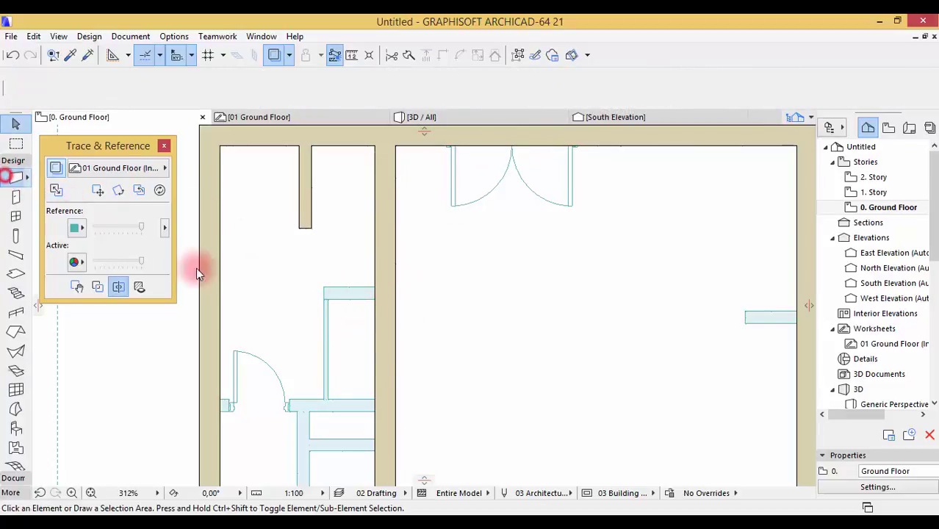
{"action": "left_click", "coordinate": [374, 299]}
{"action": "left_click", "coordinate": [325, 297]}
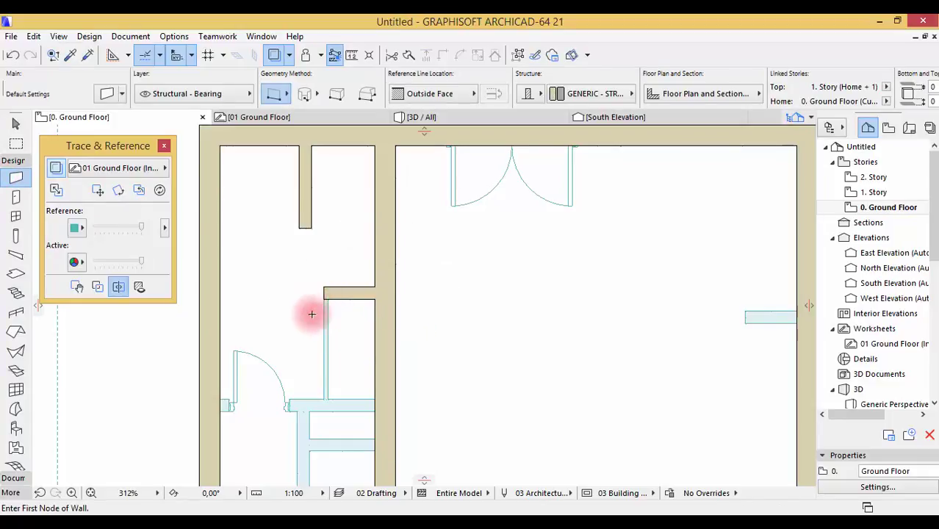
{"action": "left_click", "coordinate": [375, 410]}
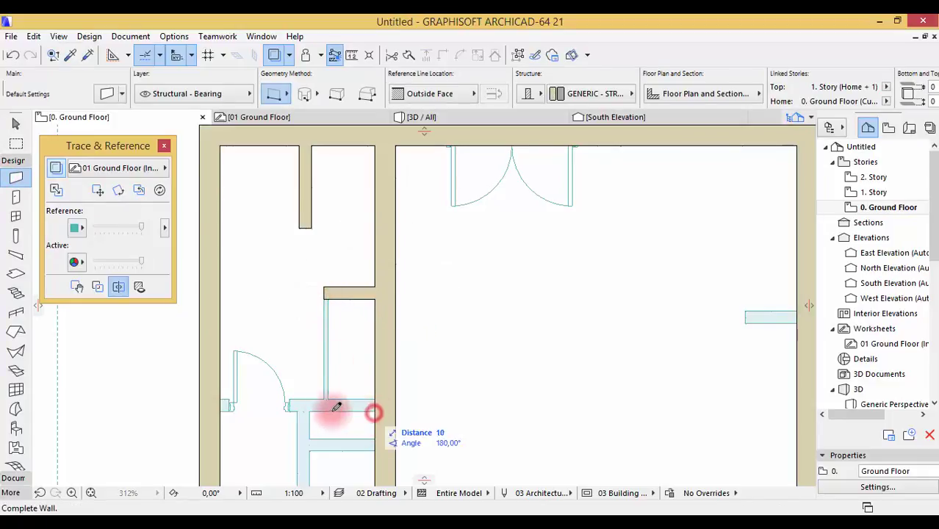
{"action": "left_click", "coordinate": [223, 410]}
Draw a vertical partition down to the door and a short wall from its bottom to the right wall
{"action": "scroll", "coordinate": [335, 297], "scroll_direction": "down", "scroll_amount": 4}
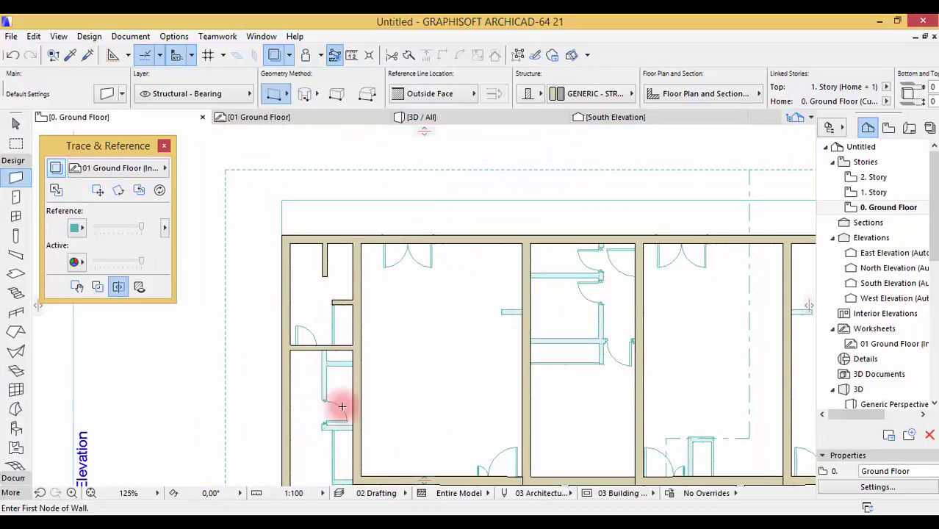
{"action": "scroll", "coordinate": [341, 406], "scroll_direction": "up", "scroll_amount": 3}
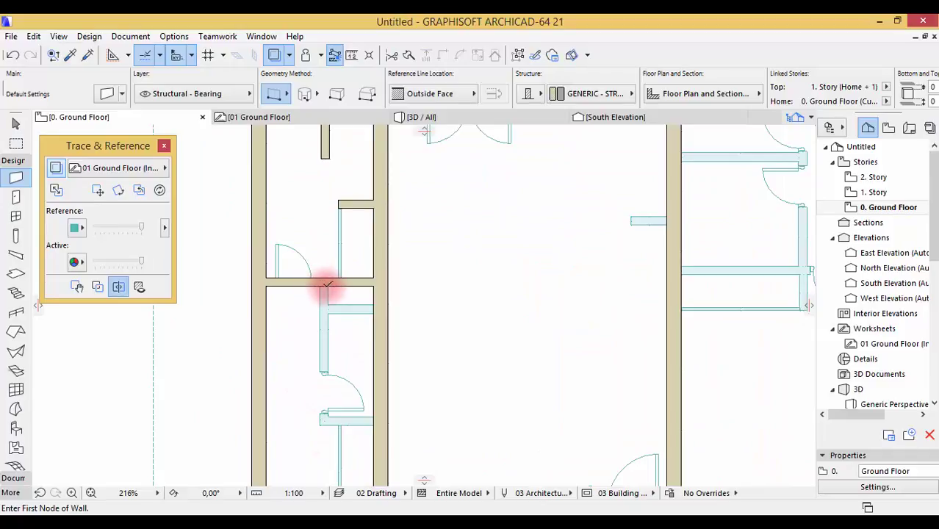
{"action": "left_click", "coordinate": [328, 286]}
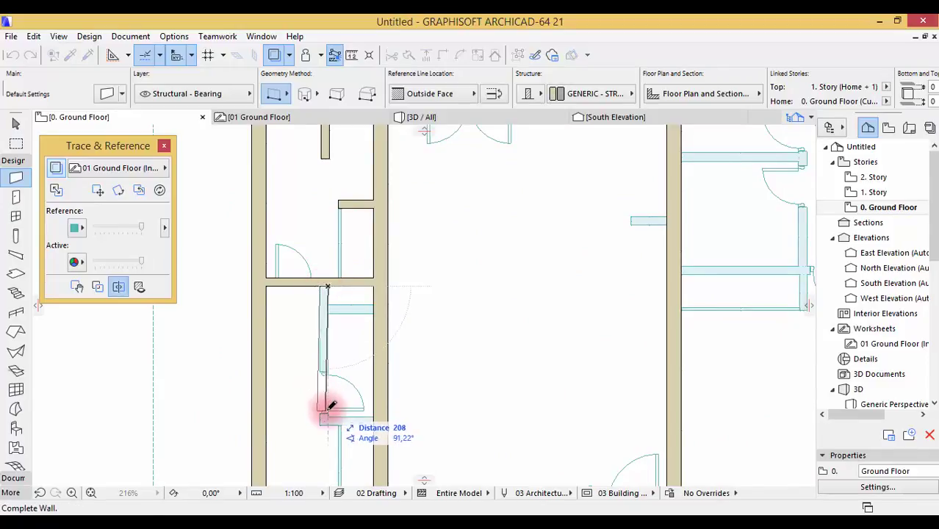
{"action": "left_click", "coordinate": [328, 414]}
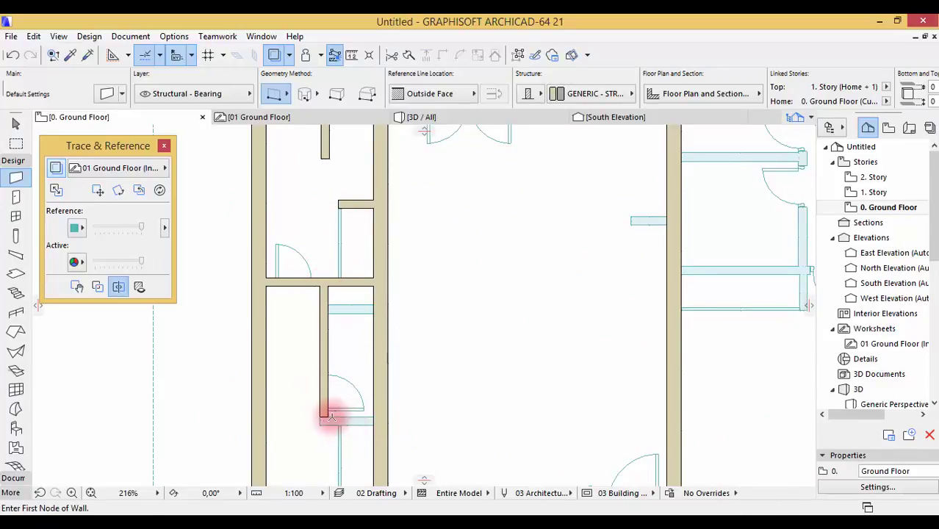
{"action": "left_click", "coordinate": [328, 416]}
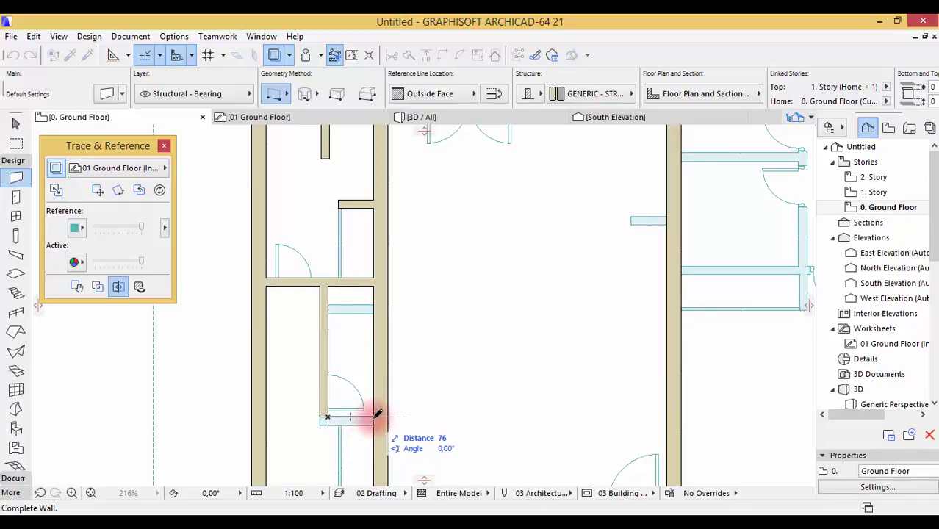
{"action": "left_click", "coordinate": [377, 415]}
Add a horizontal wall between the left and right walls and a short bottom wall
{"action": "scroll", "coordinate": [309, 249], "scroll_direction": "down", "scroll_amount": 2}
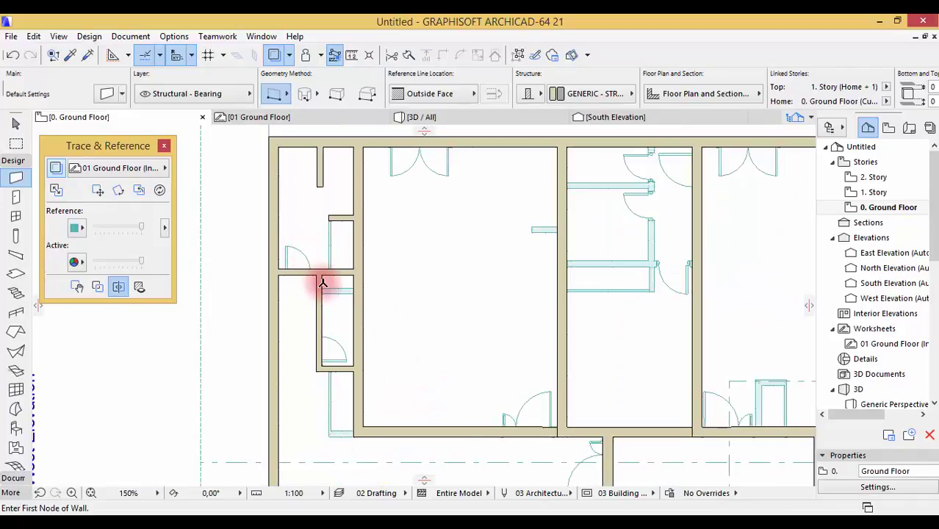
{"action": "scroll", "coordinate": [322, 283], "scroll_direction": "up", "scroll_amount": 6}
{"action": "left_click", "coordinate": [318, 297]}
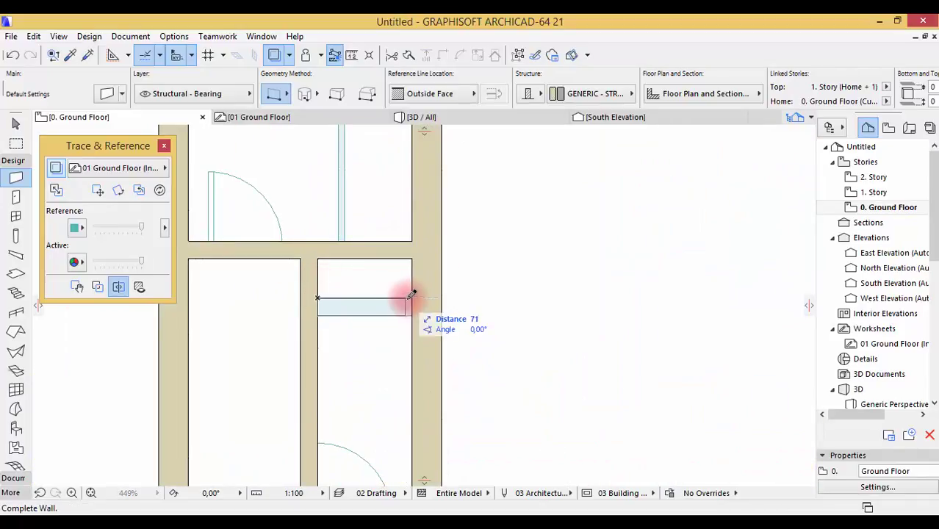
{"action": "left_click", "coordinate": [411, 296]}
{"action": "scroll", "coordinate": [349, 245], "scroll_direction": "down", "scroll_amount": 6}
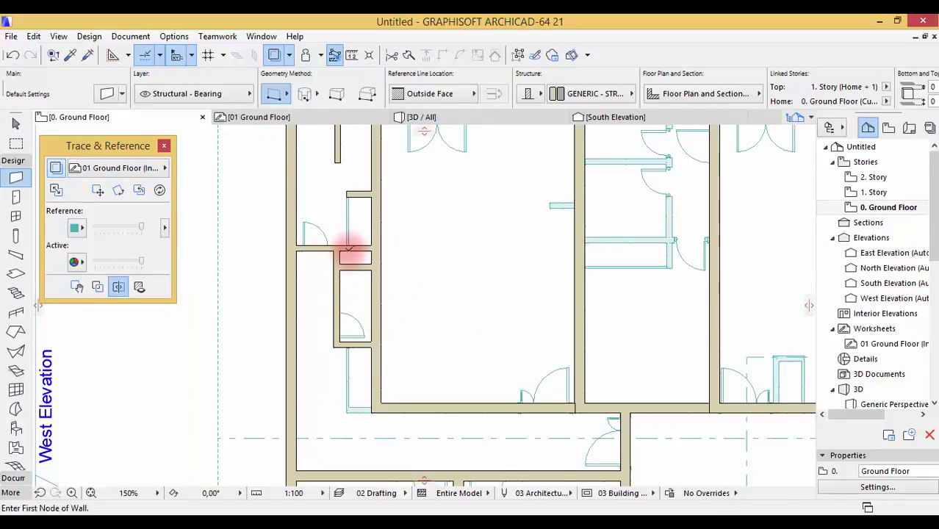
{"action": "scroll", "coordinate": [373, 412], "scroll_direction": "up", "scroll_amount": 4}
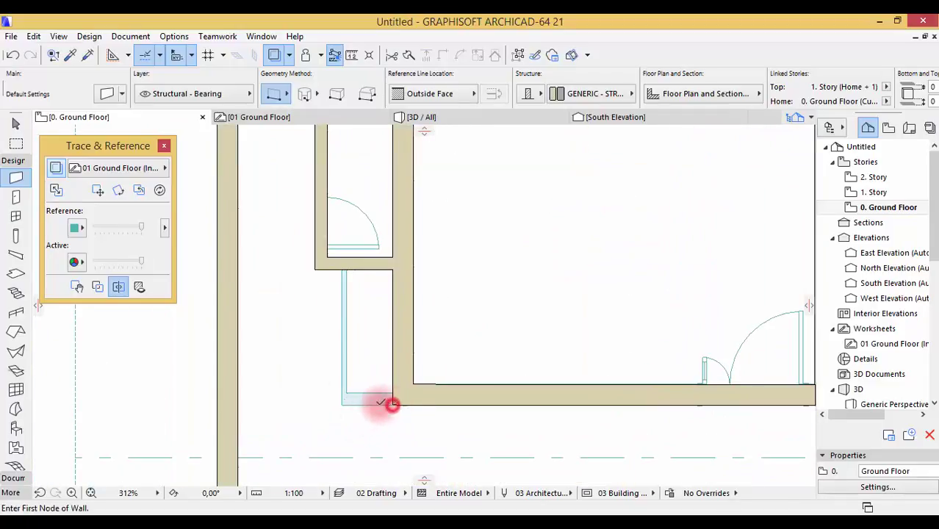
{"action": "left_click", "coordinate": [392, 403]}
{"action": "left_click", "coordinate": [344, 400]}
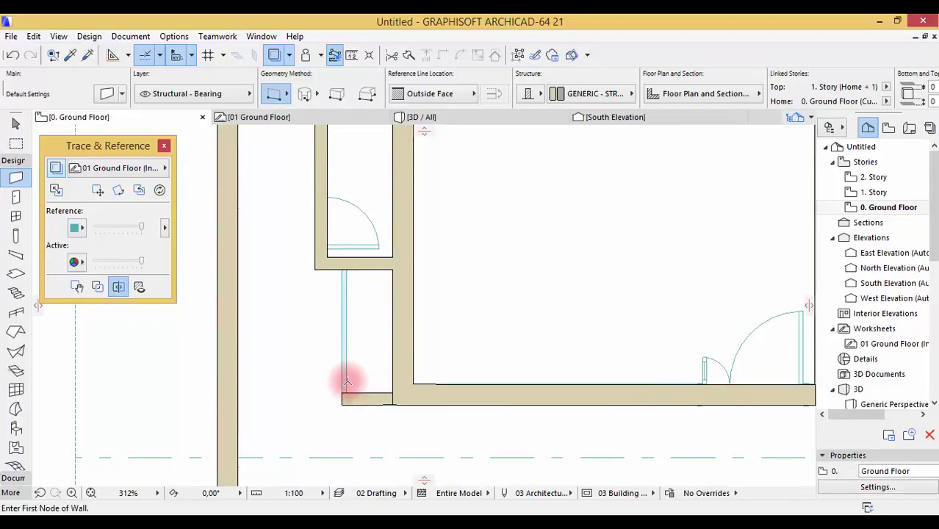
{"action": "scroll", "coordinate": [302, 379], "scroll_direction": "down", "scroll_amount": 4}
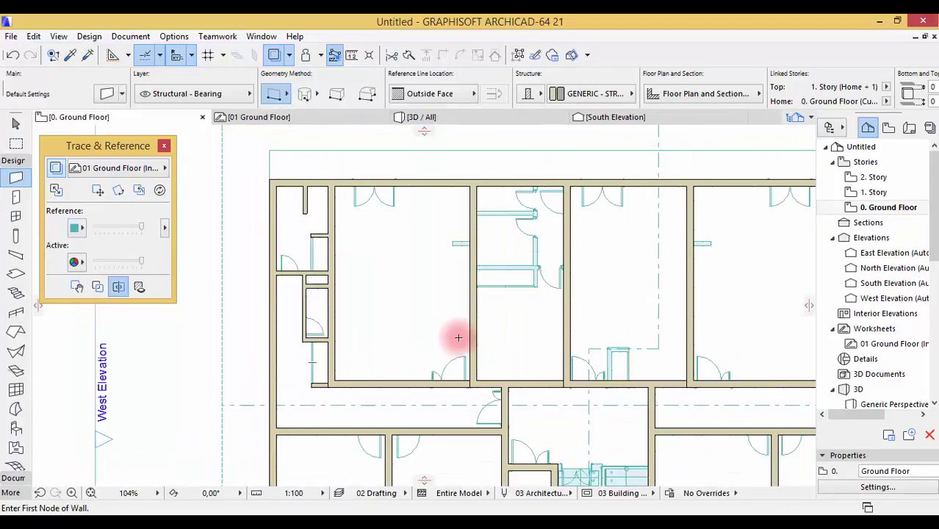
Draw a short partition stub and two horizontal interior walls along the traced lines
{"action": "scroll", "coordinate": [528, 209], "scroll_direction": "up", "scroll_amount": 3}
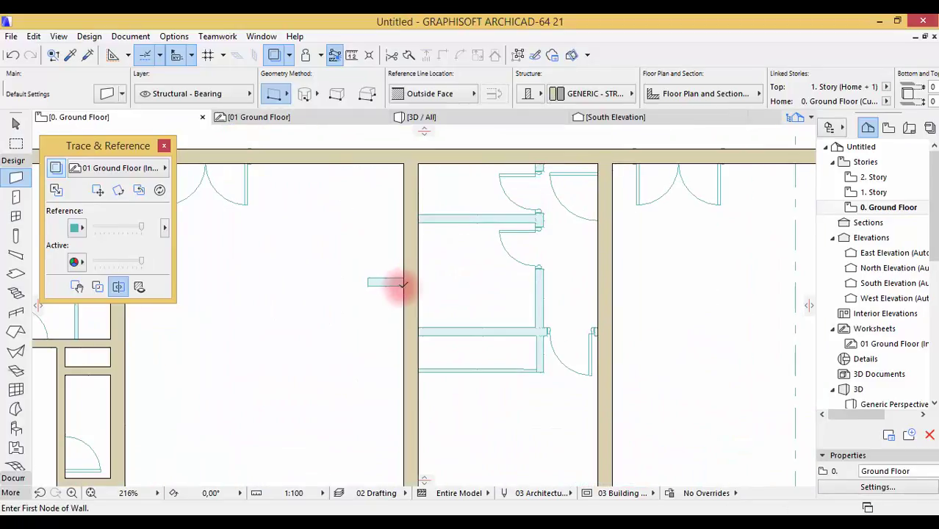
{"action": "left_click", "coordinate": [402, 285]}
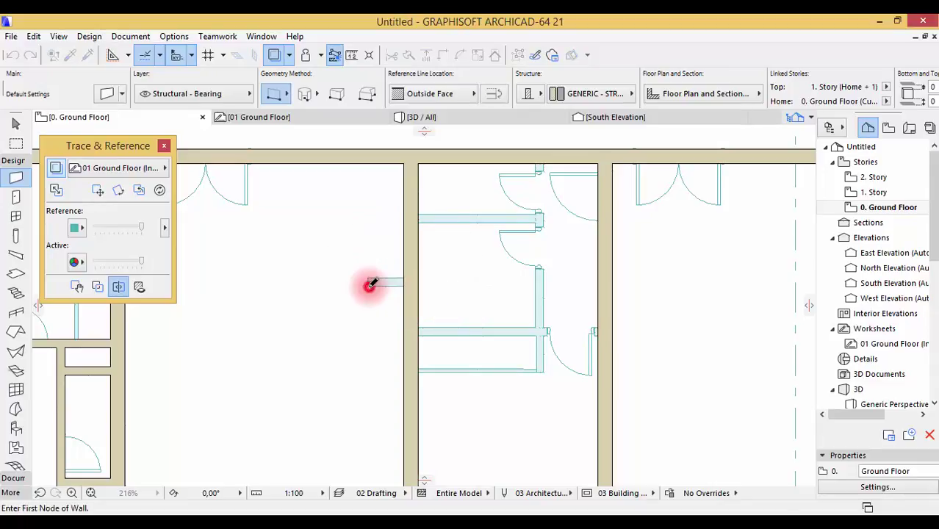
{"action": "left_click", "coordinate": [369, 285]}
{"action": "left_click", "coordinate": [418, 221]}
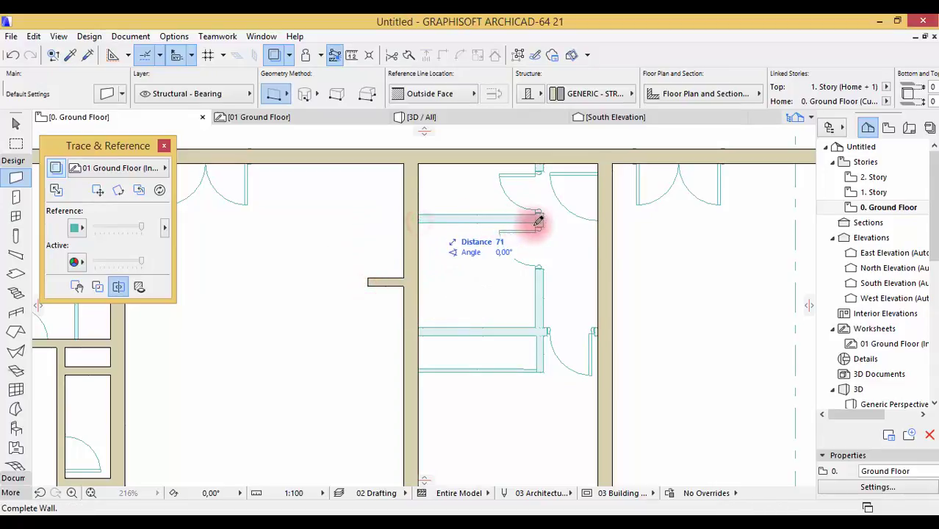
{"action": "left_click", "coordinate": [536, 219]}
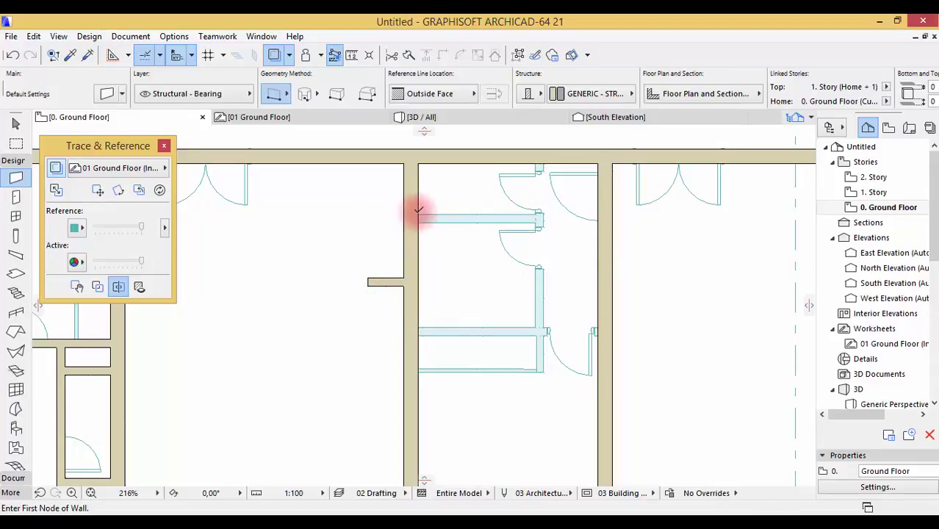
{"action": "left_click", "coordinate": [418, 213]}
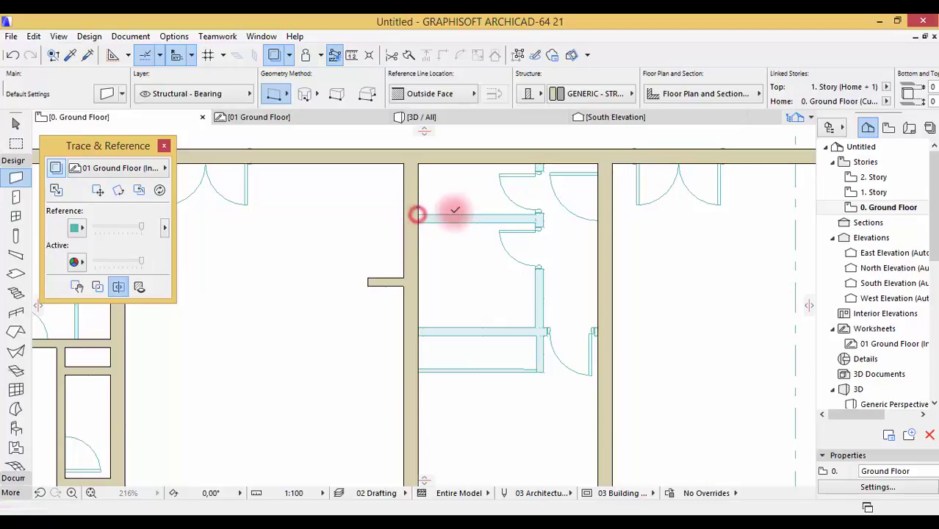
{"action": "left_click", "coordinate": [539, 214]}
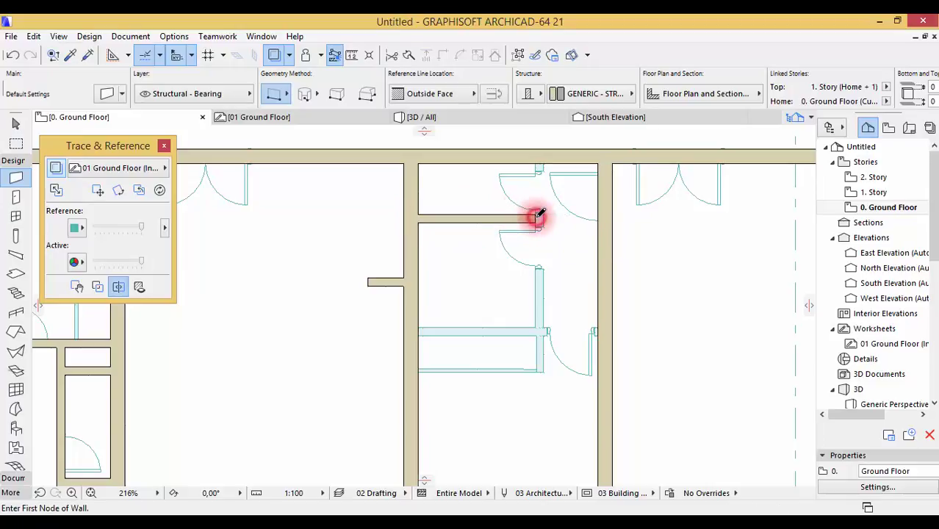
Draw a flipped wall chain down from the top exterior wall, turning left into a horizontal wall
{"action": "left_click", "coordinate": [535, 164]}
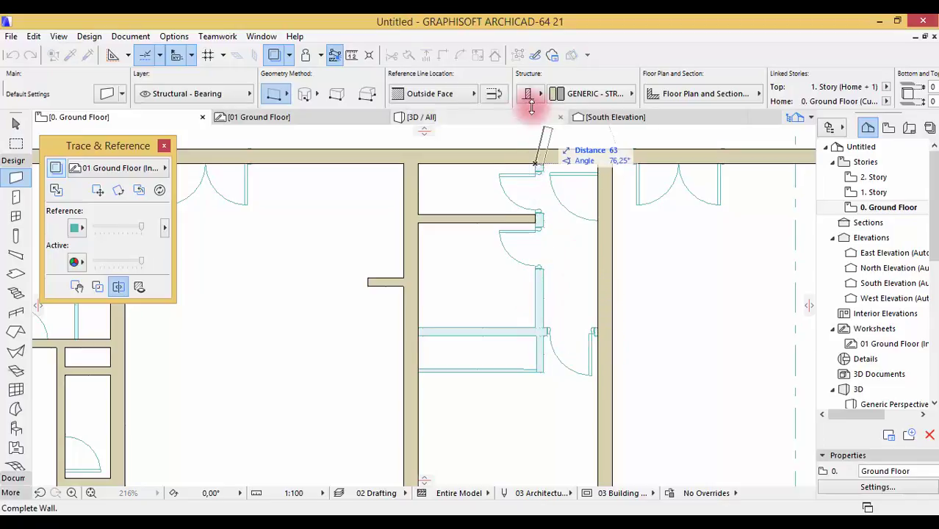
{"action": "left_click", "coordinate": [494, 93]}
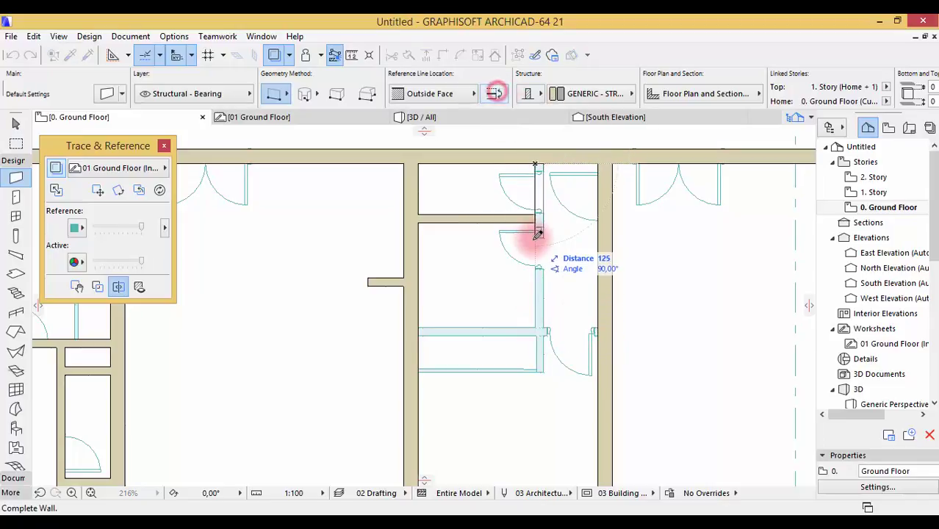
{"action": "left_click", "coordinate": [539, 328]}
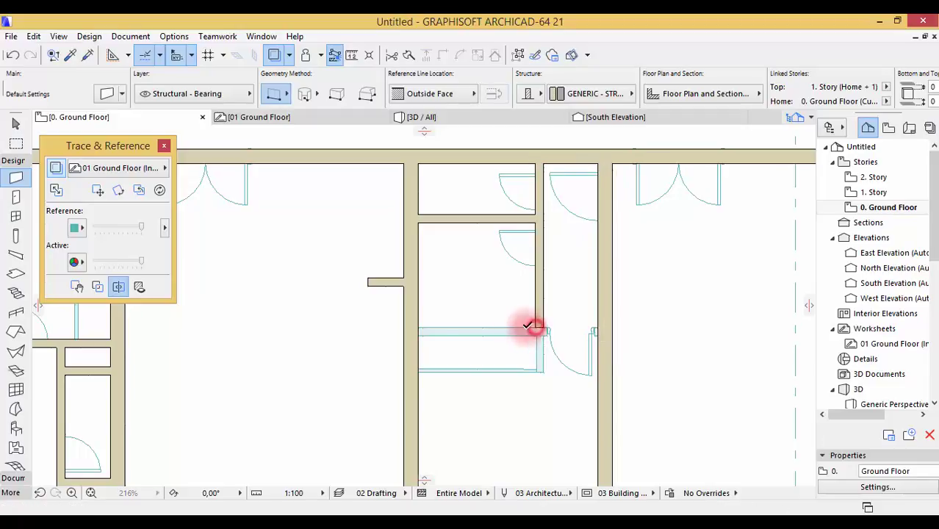
{"action": "double_click", "coordinate": [419, 326]}
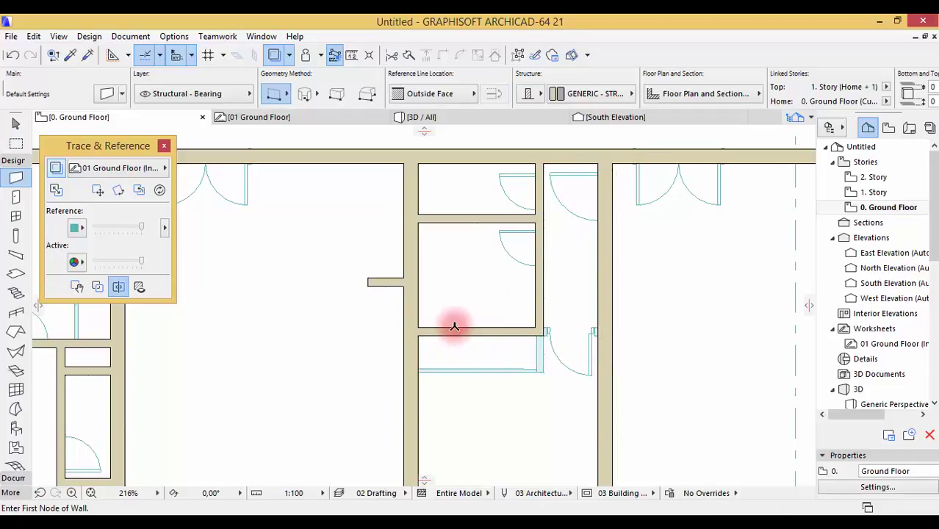
{"action": "scroll", "coordinate": [545, 351], "scroll_direction": "up", "scroll_amount": 2}
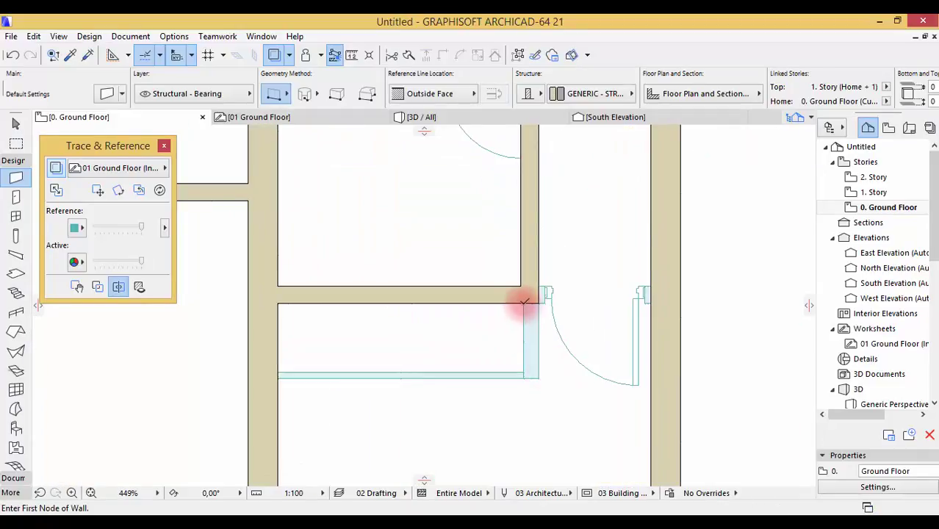
Draw the short vertical stub beside the door, undo it, and redraw it at the corrected corner
{"action": "left_click", "coordinate": [523, 301]}
{"action": "double_click", "coordinate": [526, 376]}
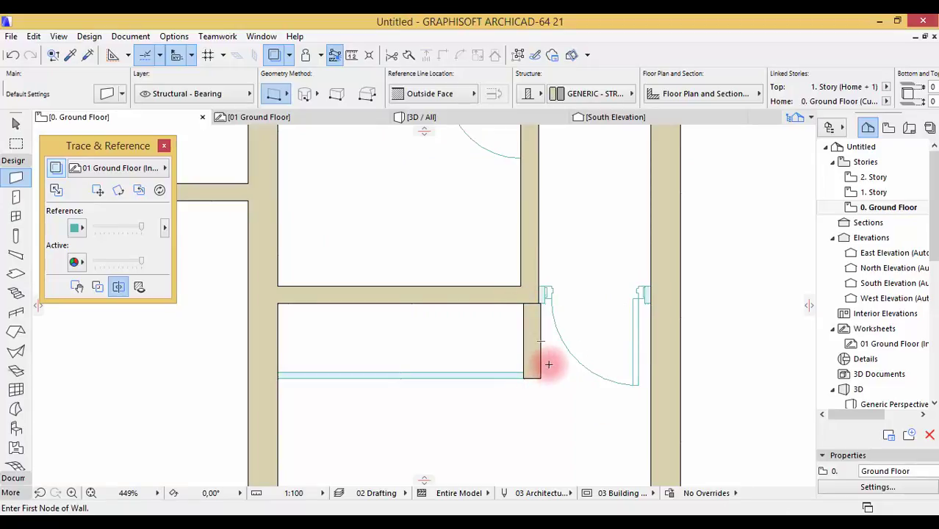
{"action": "key", "text": "ctrl+z"}
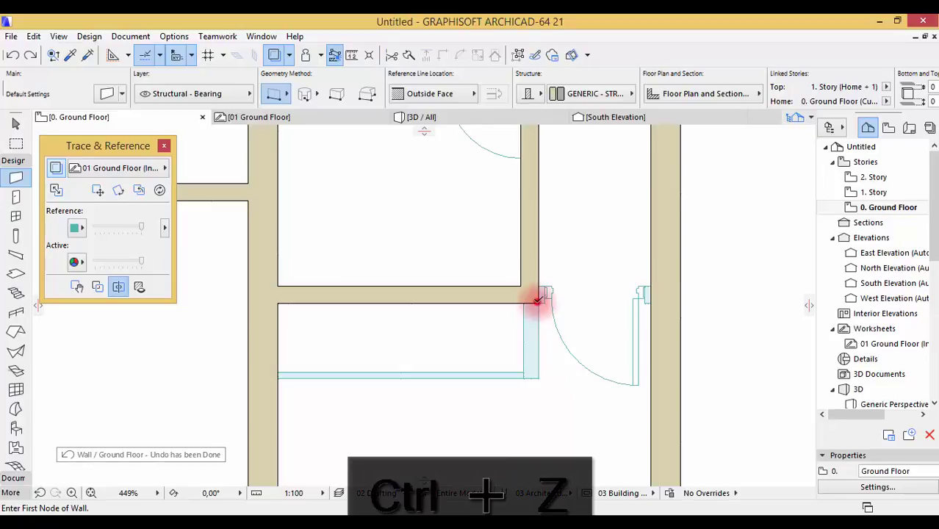
{"action": "left_click", "coordinate": [538, 300]}
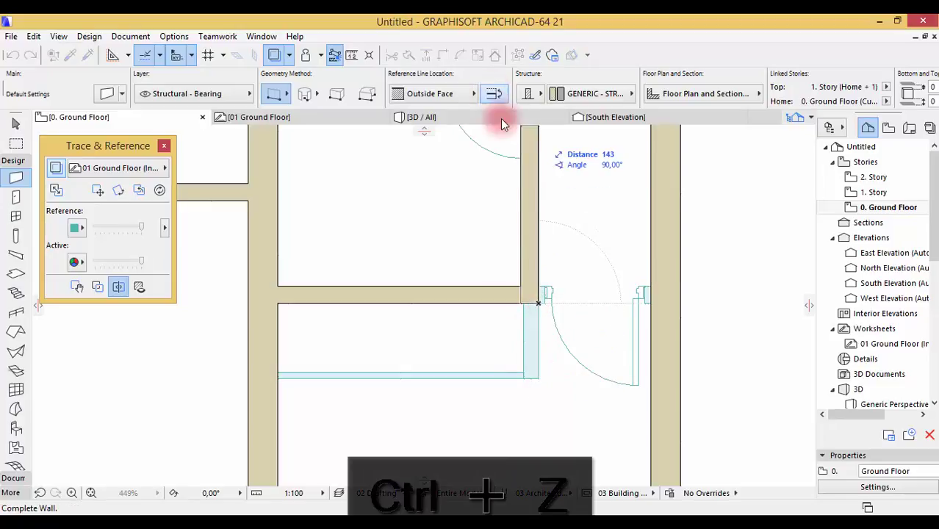
{"action": "left_click", "coordinate": [539, 378]}
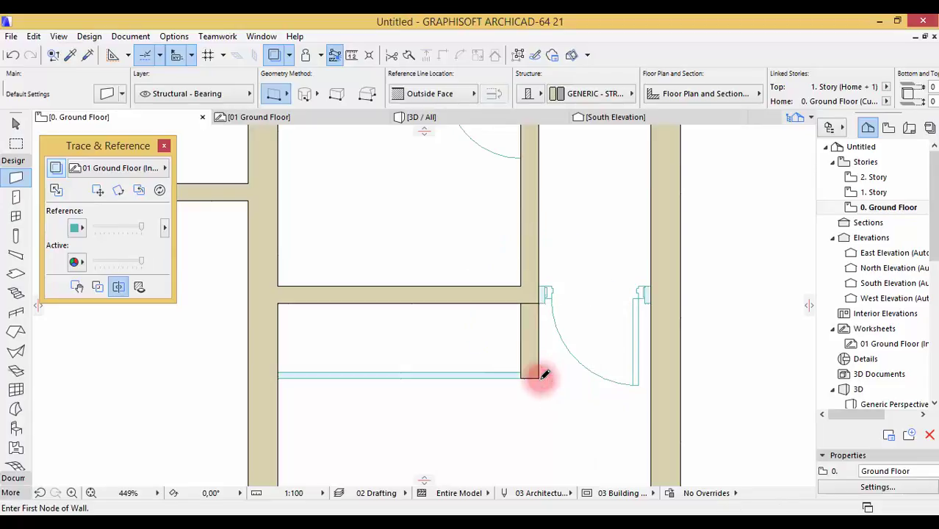
{"action": "scroll", "coordinate": [419, 279], "scroll_direction": "down", "scroll_amount": 2}
{"action": "scroll", "coordinate": [406, 281], "scroll_direction": "down", "scroll_amount": 3}
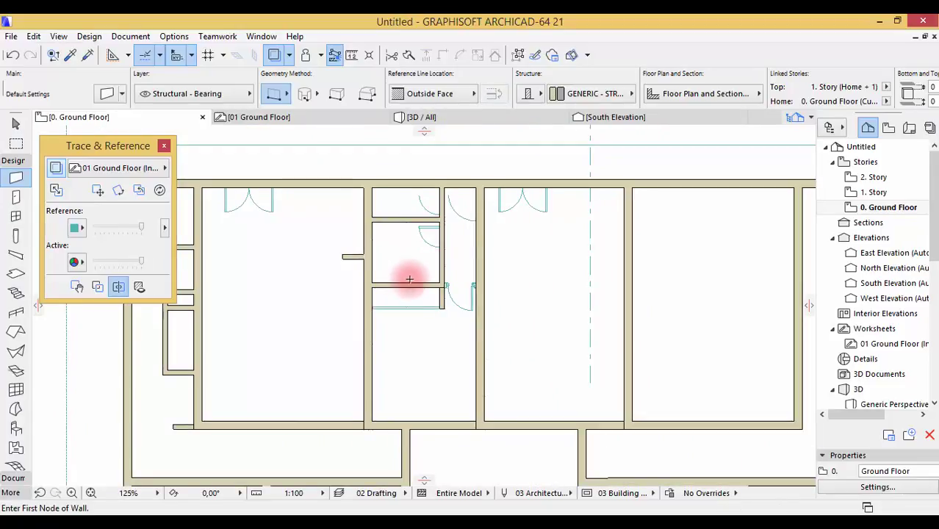
Draw a short flipped wall hanging down from the top wall beside the right room
{"action": "scroll", "coordinate": [672, 255], "scroll_direction": "up", "scroll_amount": 2}
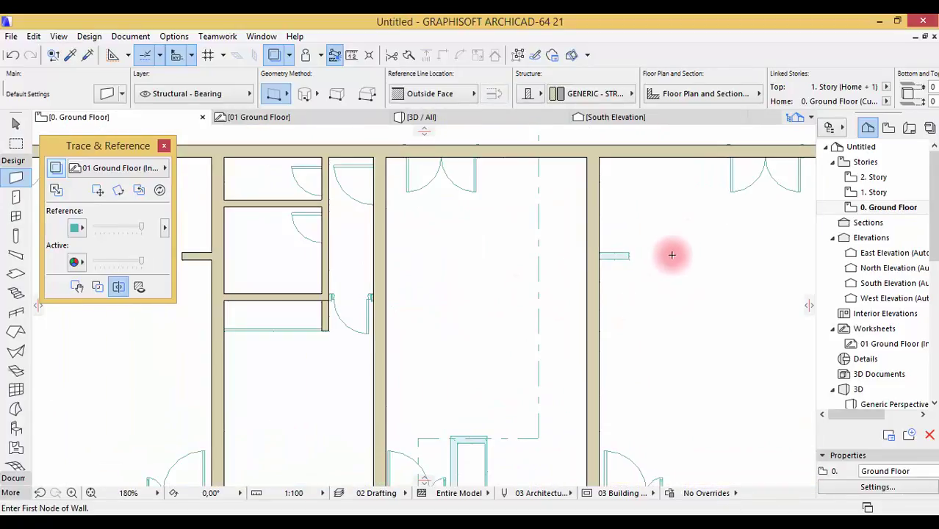
{"action": "left_click", "coordinate": [599, 254]}
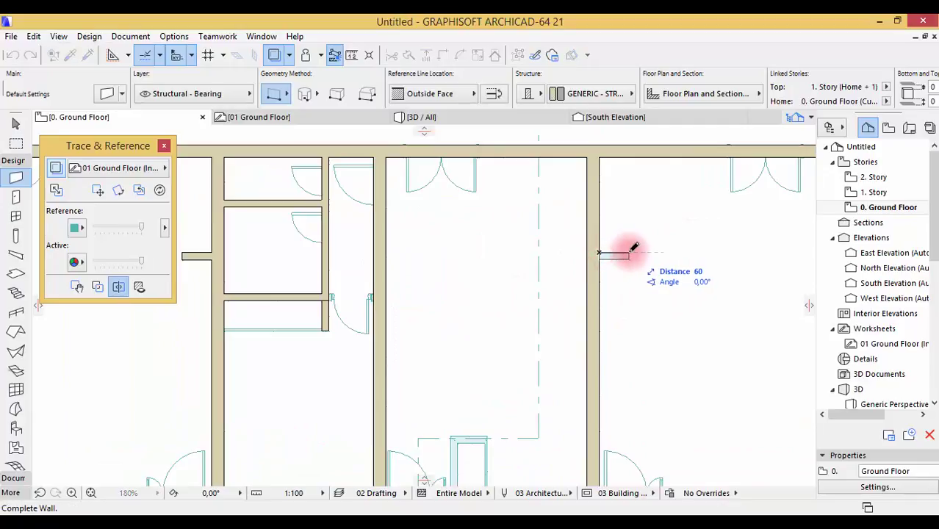
{"action": "key", "text": "Escape"}
{"action": "scroll", "coordinate": [507, 218], "scroll_direction": "down", "scroll_amount": 1}
{"action": "scroll", "coordinate": [507, 218], "scroll_direction": "down", "scroll_amount": 3}
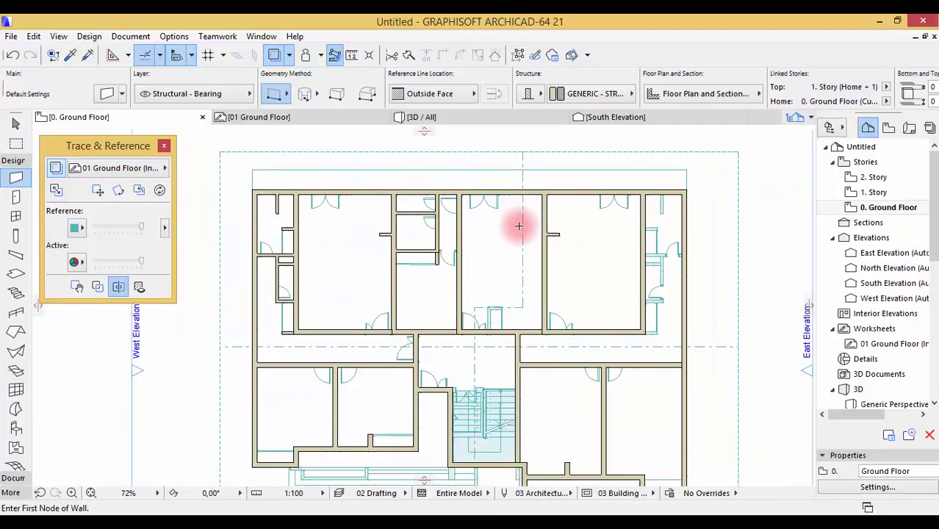
{"action": "scroll", "coordinate": [685, 229], "scroll_direction": "up", "scroll_amount": 2}
{"action": "scroll", "coordinate": [685, 229], "scroll_direction": "up", "scroll_amount": 3}
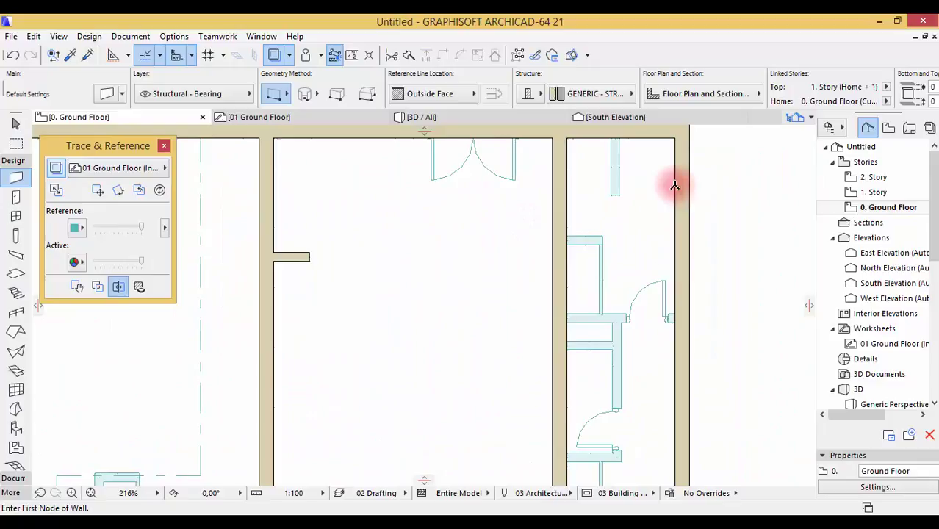
{"action": "left_click", "coordinate": [611, 137]}
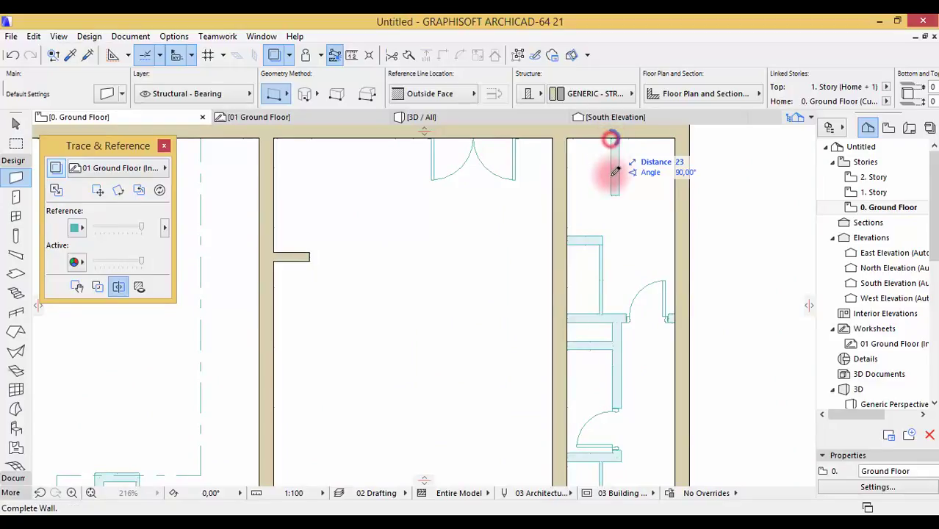
{"action": "left_click", "coordinate": [493, 94]}
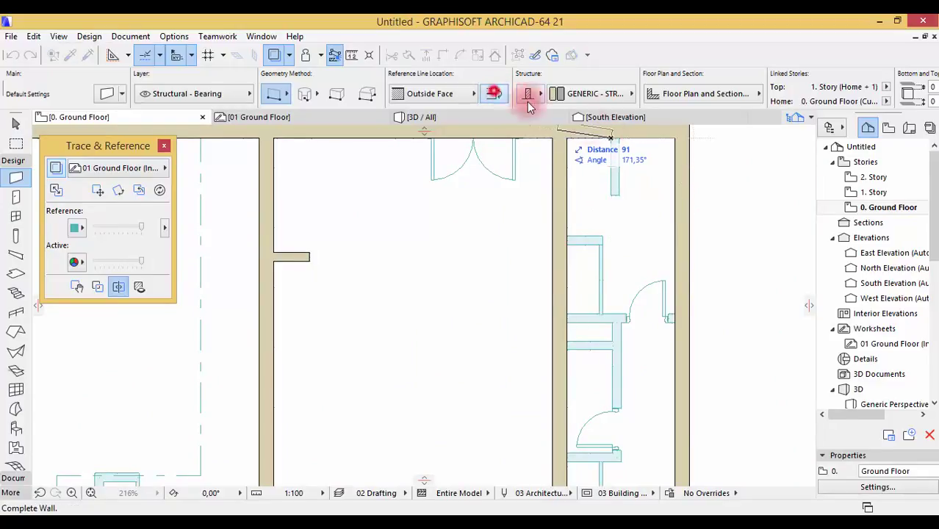
{"action": "left_click", "coordinate": [615, 195]}
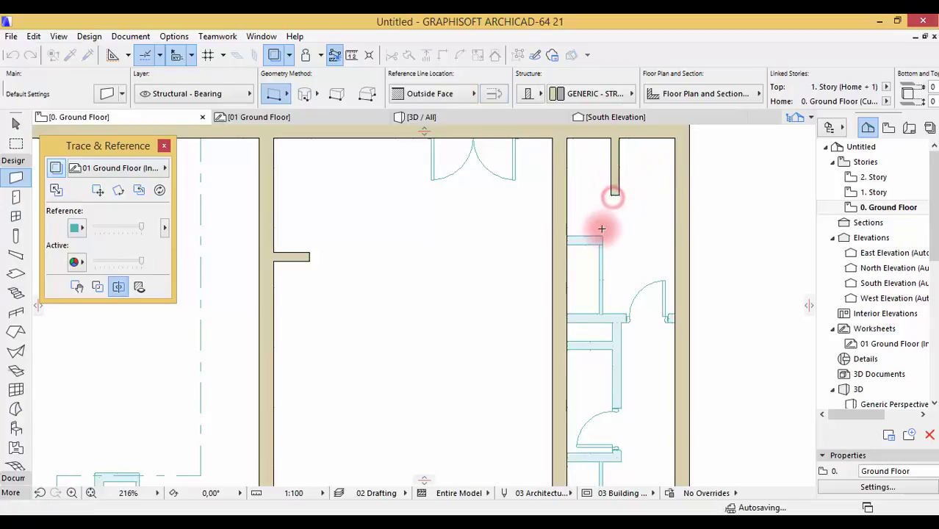
Add a flipped horizontal stub and a wall running across from the left to the right wall
{"action": "left_click", "coordinate": [569, 235]}
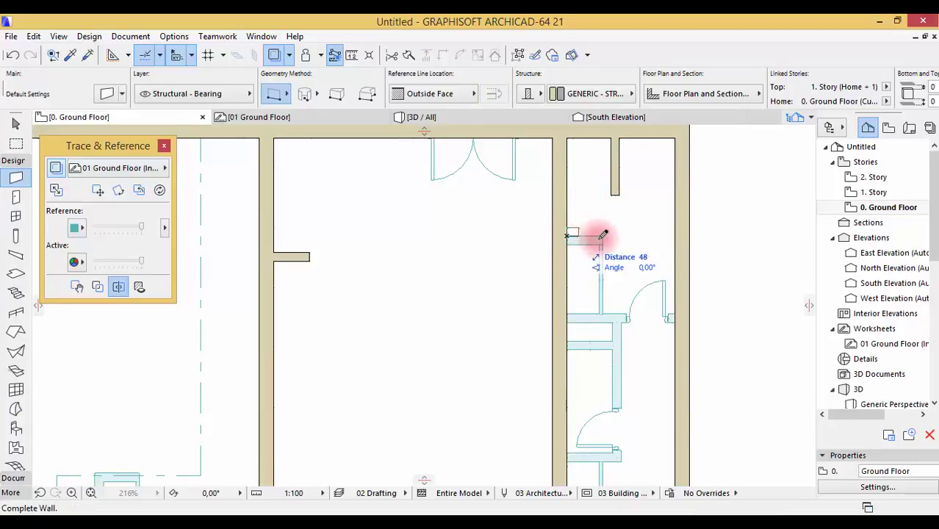
{"action": "left_click", "coordinate": [494, 93]}
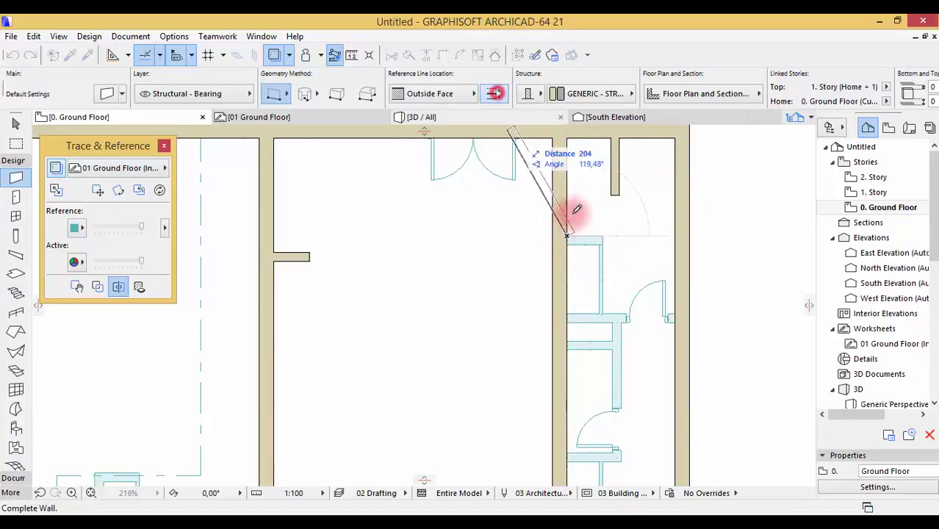
{"action": "left_click", "coordinate": [604, 234]}
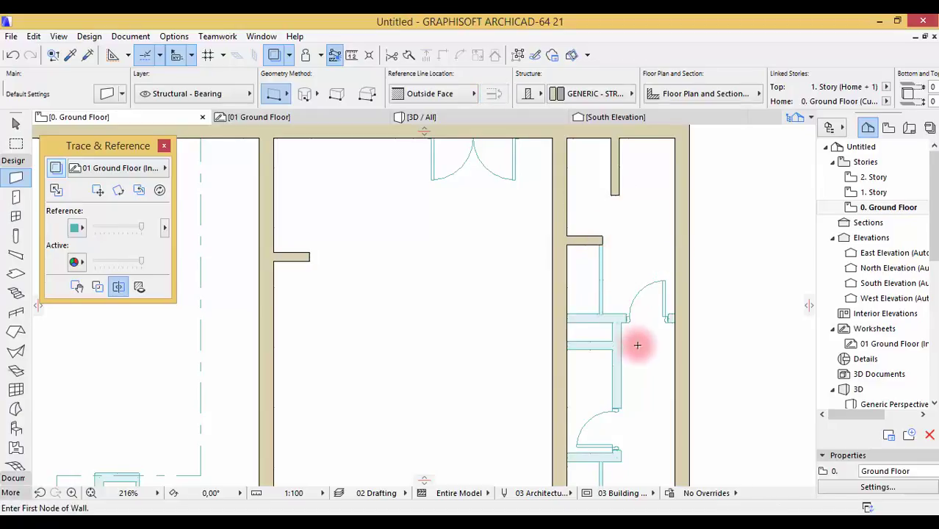
{"action": "scroll", "coordinate": [638, 338], "scroll_direction": "up", "scroll_amount": 3}
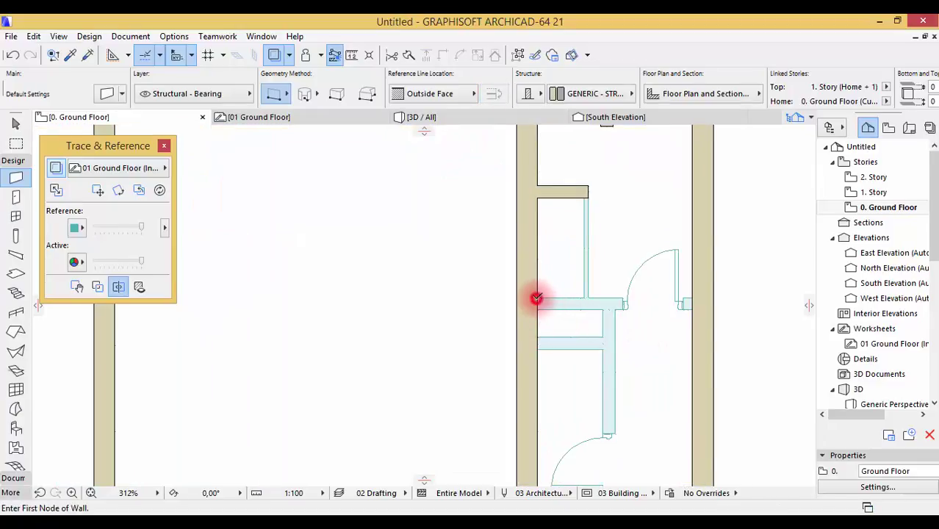
{"action": "left_click", "coordinate": [537, 298]}
{"action": "left_click", "coordinate": [693, 297]}
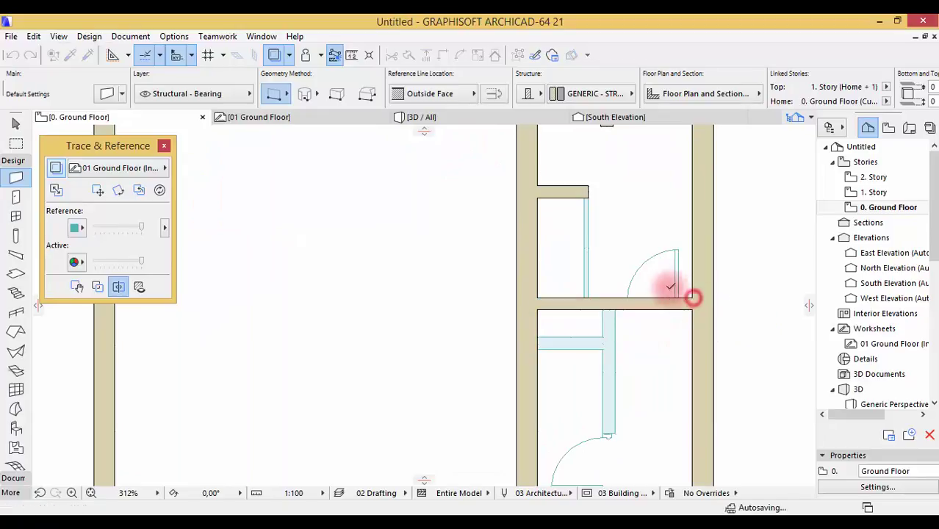
{"action": "scroll", "coordinate": [641, 218], "scroll_direction": "down", "scroll_amount": 3}
{"action": "scroll", "coordinate": [625, 325], "scroll_direction": "up", "scroll_amount": 2}
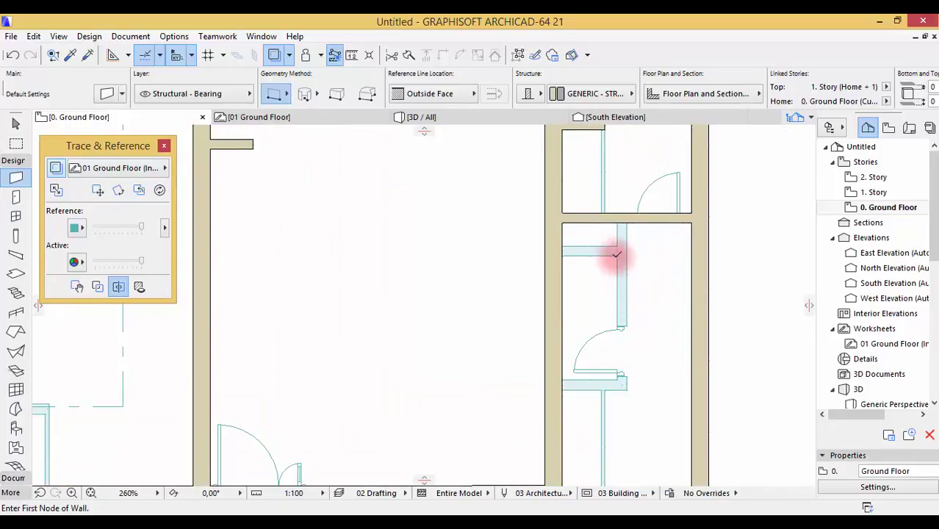
Draw a flipped vertical partition downward, a wall closing the room's bottom, and a flipped wall across its top
{"action": "left_click", "coordinate": [616, 223]}
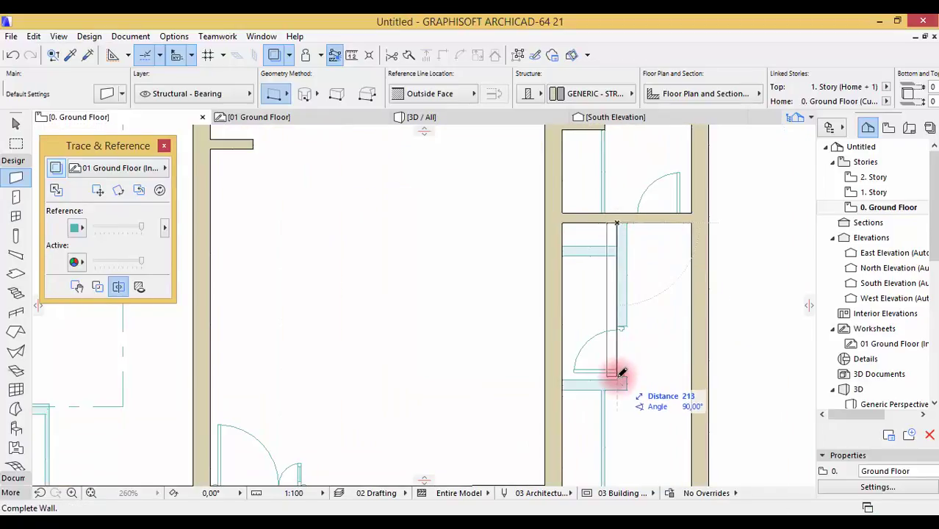
{"action": "left_click", "coordinate": [492, 94]}
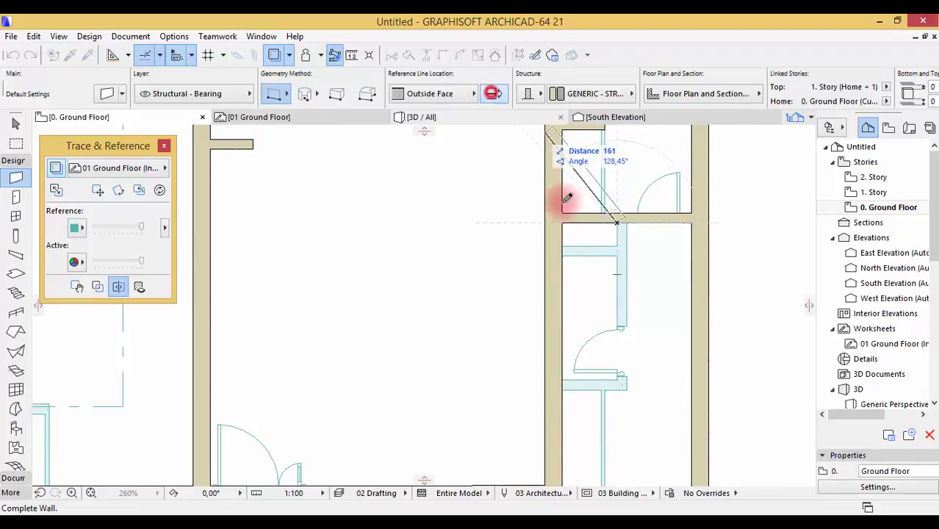
{"action": "left_click", "coordinate": [618, 381]}
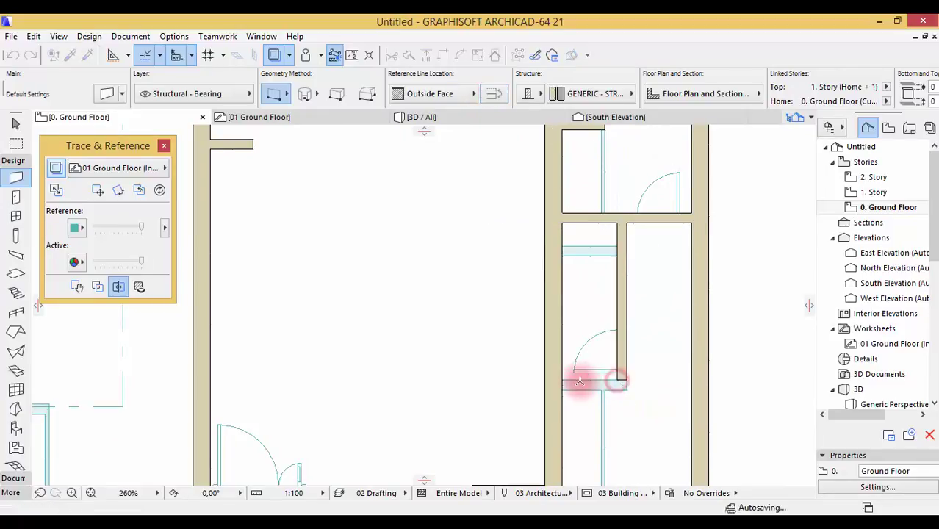
{"action": "left_click", "coordinate": [618, 380]}
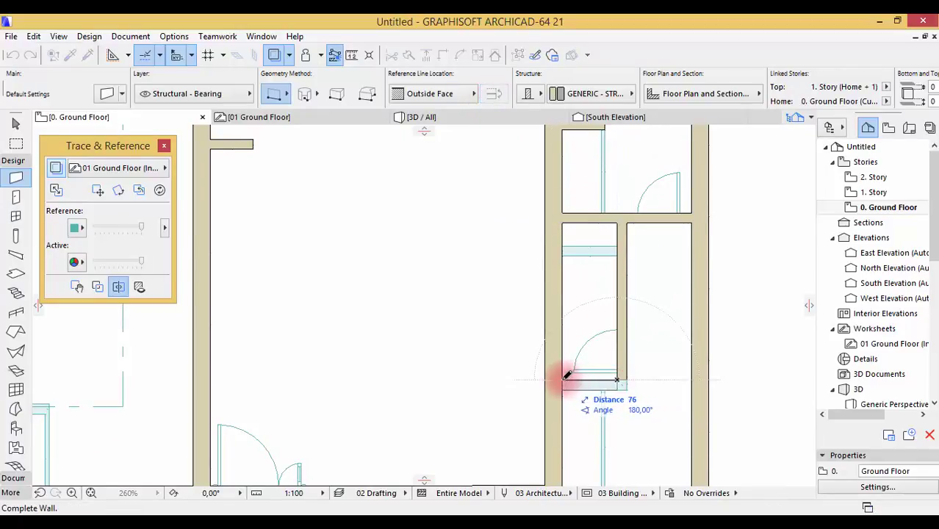
{"action": "left_click", "coordinate": [562, 379]}
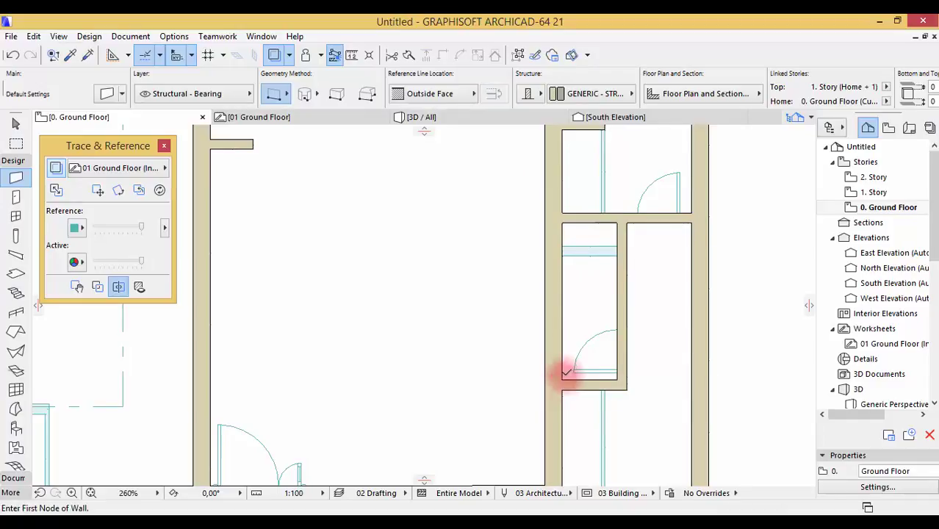
{"action": "left_click", "coordinate": [562, 245]}
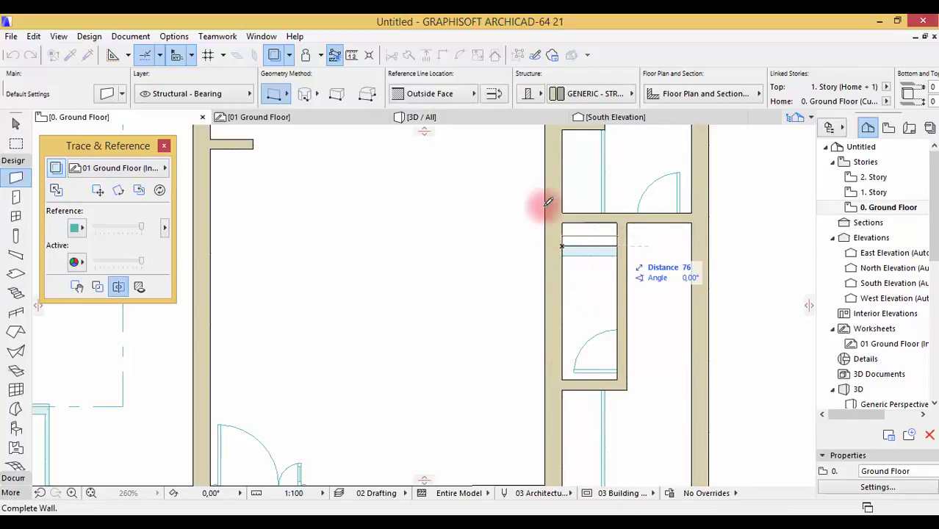
{"action": "left_click", "coordinate": [491, 92]}
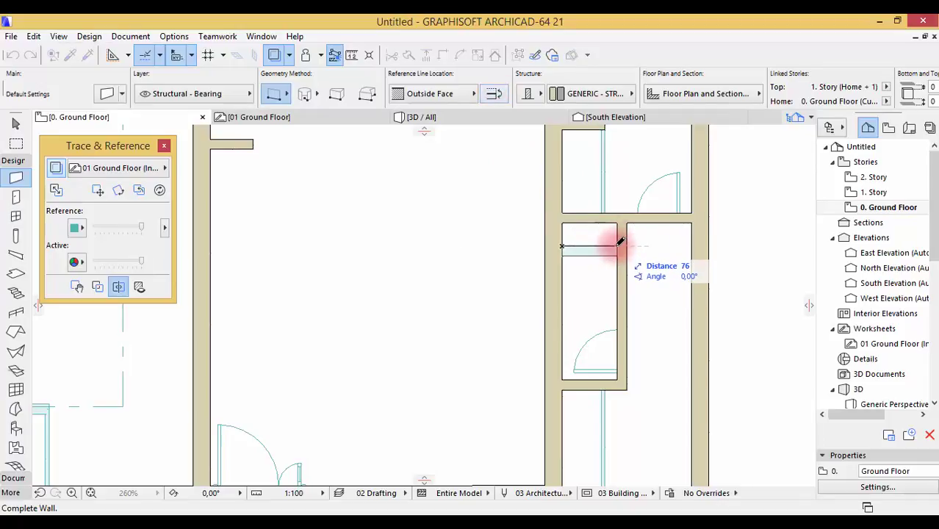
{"action": "left_click", "coordinate": [616, 245]}
{"action": "scroll", "coordinate": [577, 205], "scroll_direction": "down", "scroll_amount": 4}
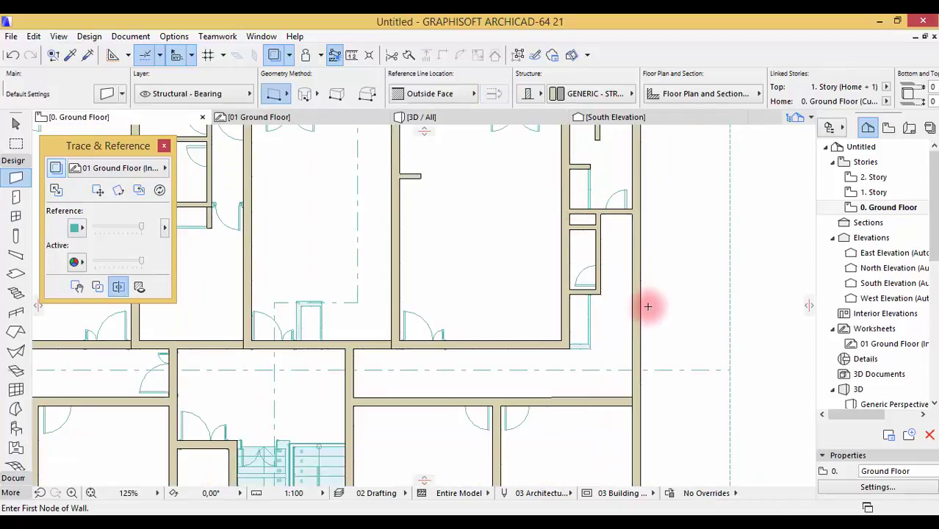
Draw a short flipped wall from the corner across the narrow room's bottom at the long horizontal wall
{"action": "scroll", "coordinate": [584, 350], "scroll_direction": "up", "scroll_amount": 7}
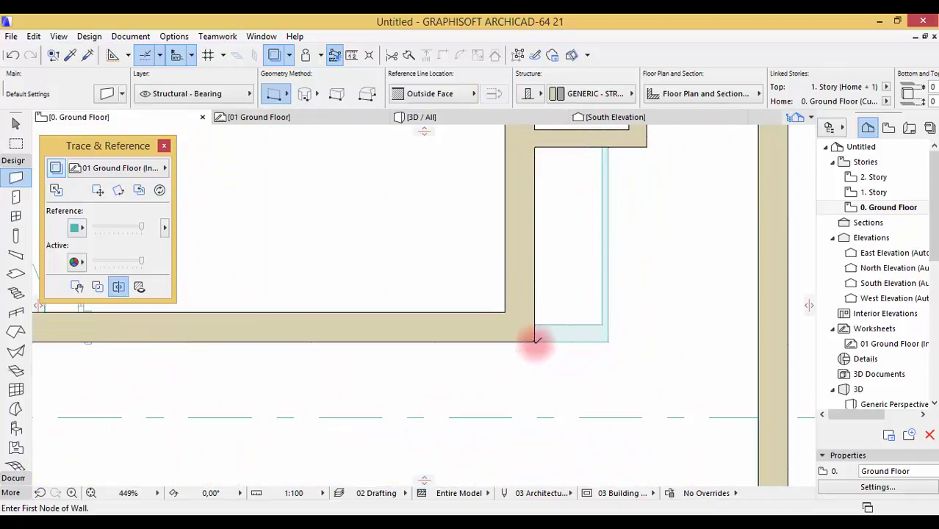
{"action": "left_click", "coordinate": [535, 341]}
{"action": "left_click", "coordinate": [492, 92]}
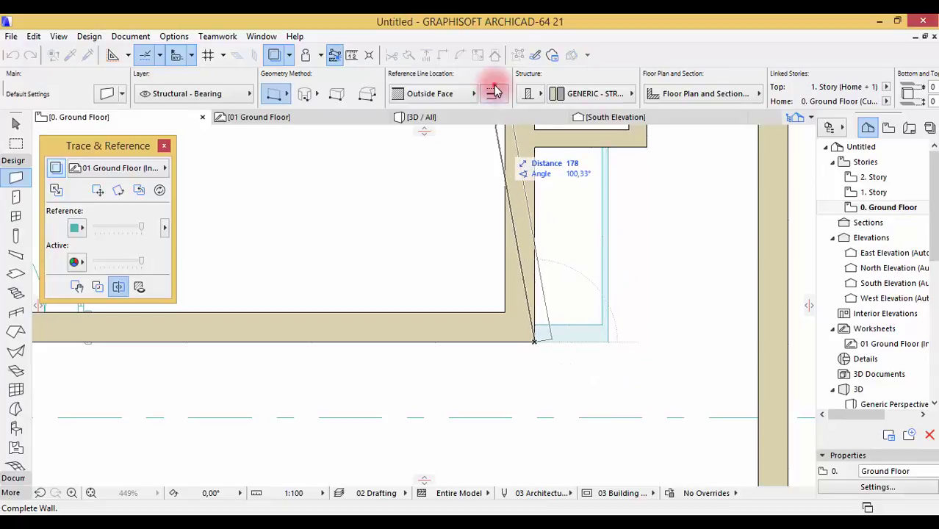
{"action": "left_click", "coordinate": [611, 342]}
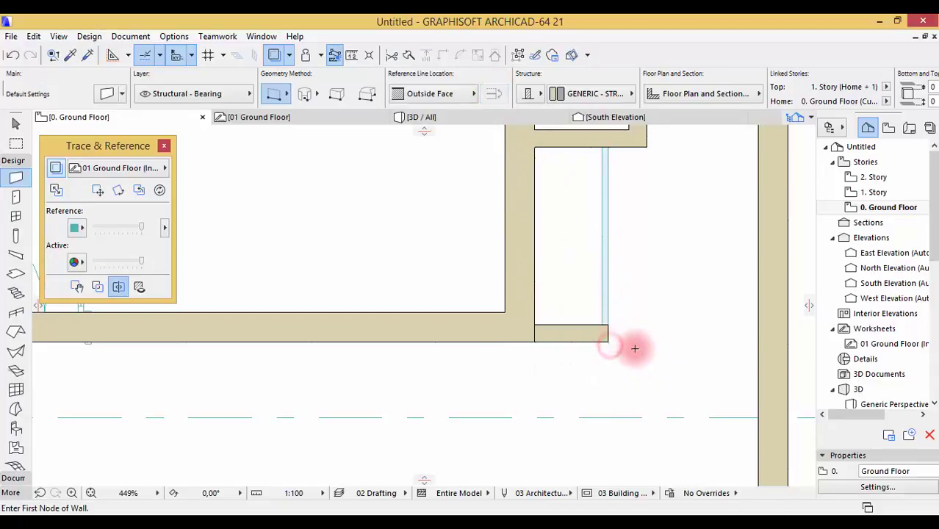
{"action": "scroll", "coordinate": [727, 330], "scroll_direction": "down", "scroll_amount": 10}
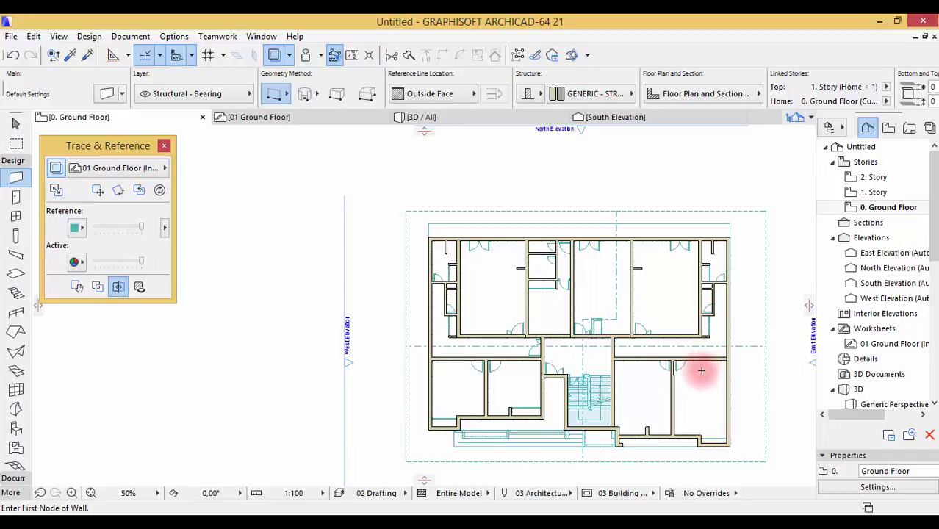
{"action": "scroll", "coordinate": [701, 371], "scroll_direction": "up", "scroll_amount": 1}
{"action": "scroll", "coordinate": [566, 268], "scroll_direction": "up", "scroll_amount": 1}
{"action": "scroll", "coordinate": [570, 269], "scroll_direction": "down", "scroll_amount": 2}
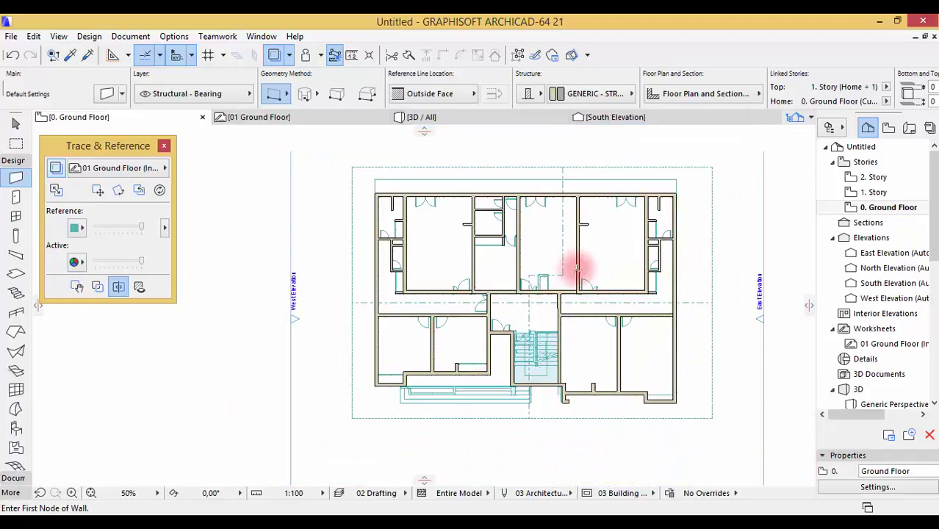
{"action": "scroll", "coordinate": [645, 355], "scroll_direction": "up", "scroll_amount": 1}
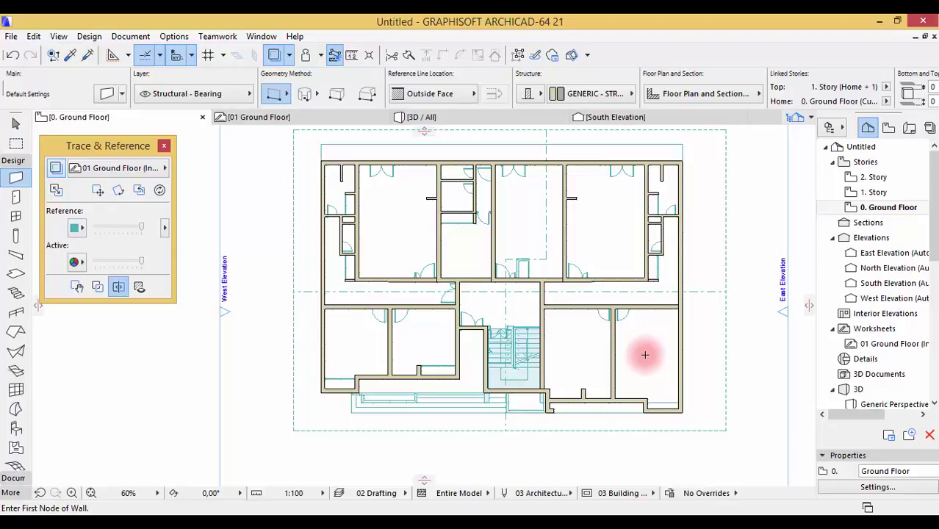
Draw a vertical wall up beside the doorway and a short horizontal wall from its top
{"action": "scroll", "coordinate": [514, 294], "scroll_direction": "up", "scroll_amount": 5}
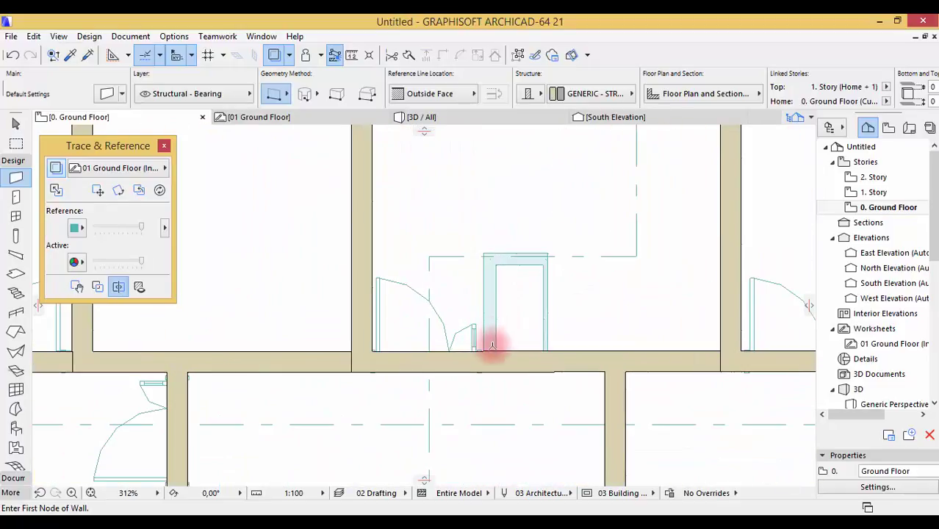
{"action": "left_click", "coordinate": [482, 350]}
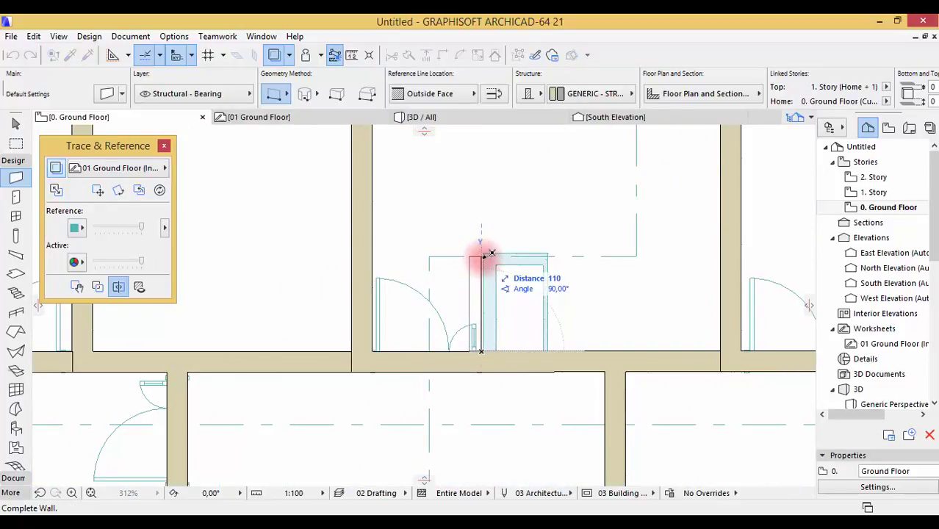
{"action": "left_click", "coordinate": [484, 260]}
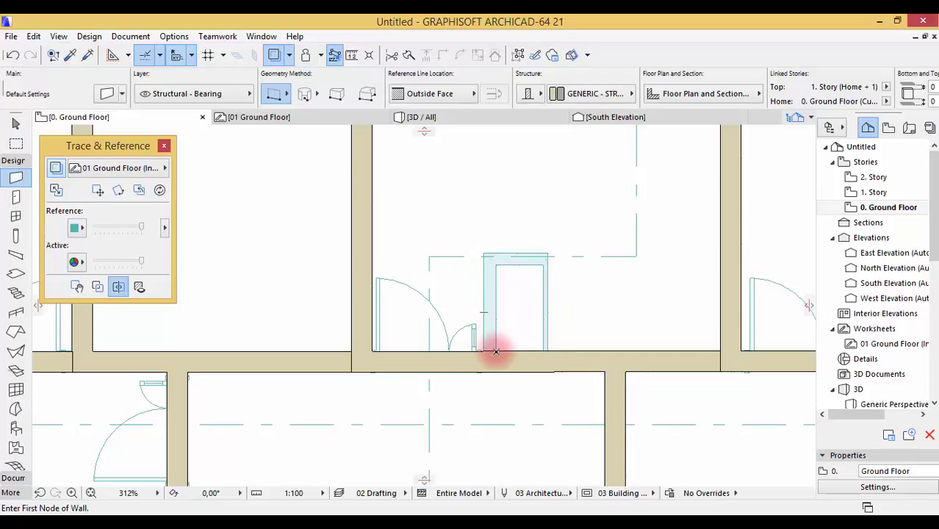
{"action": "left_click", "coordinate": [496, 351]}
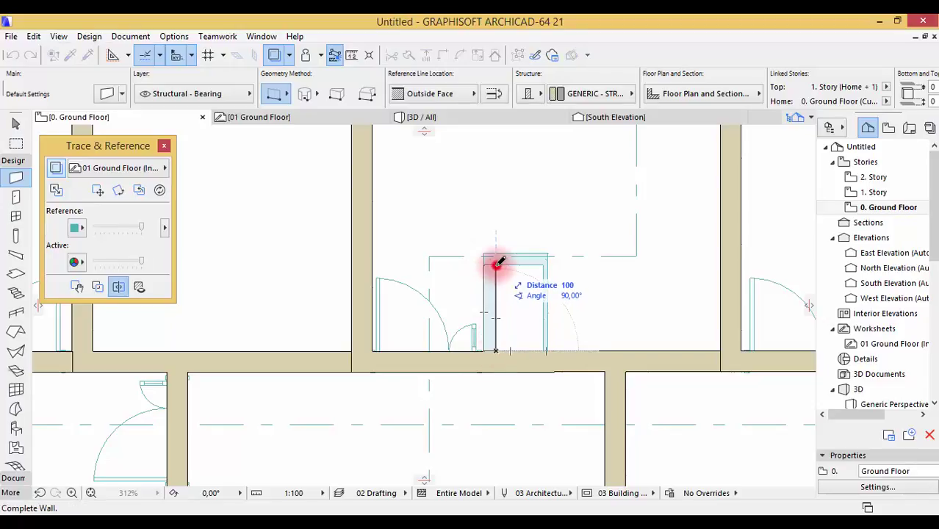
{"action": "left_click", "coordinate": [498, 263]}
{"action": "left_click", "coordinate": [497, 262]}
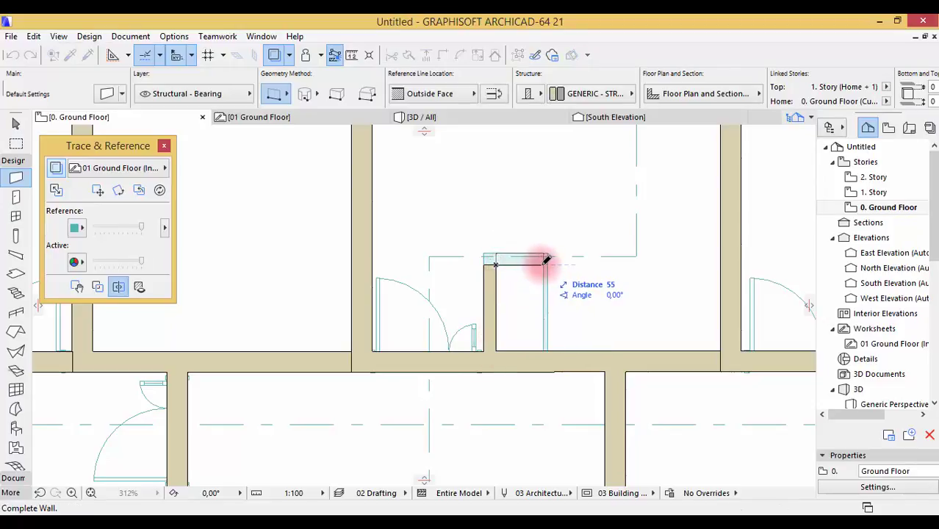
{"action": "left_click", "coordinate": [543, 261]}
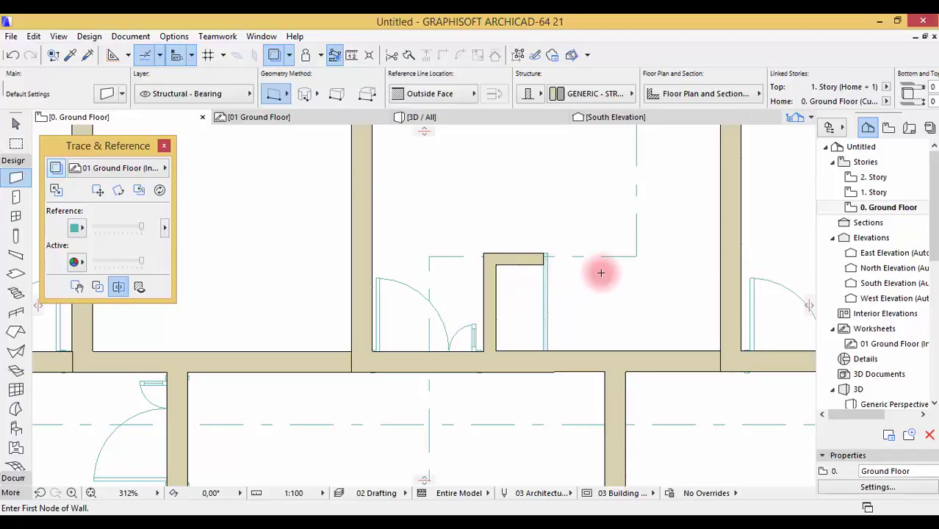
{"action": "scroll", "coordinate": [600, 273], "scroll_direction": "down", "scroll_amount": 6}
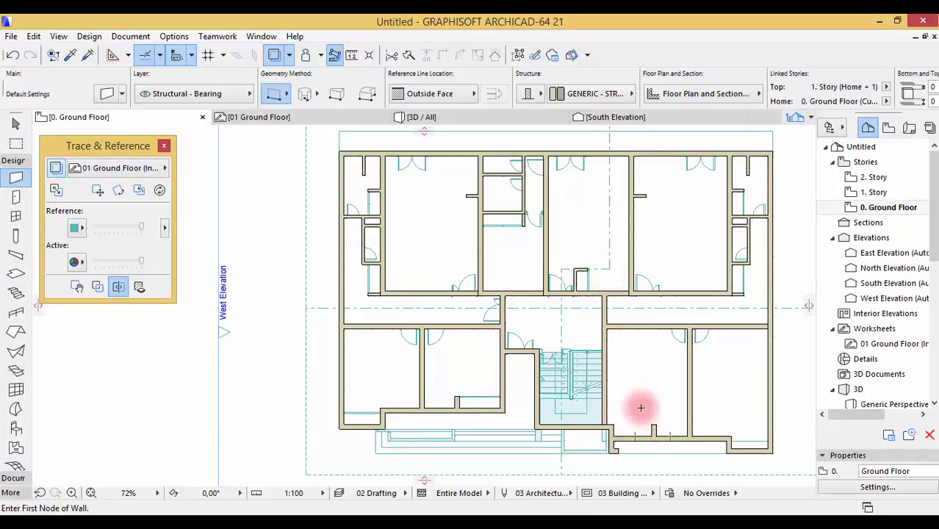
{"action": "scroll", "coordinate": [641, 408], "scroll_direction": "up", "scroll_amount": 1}
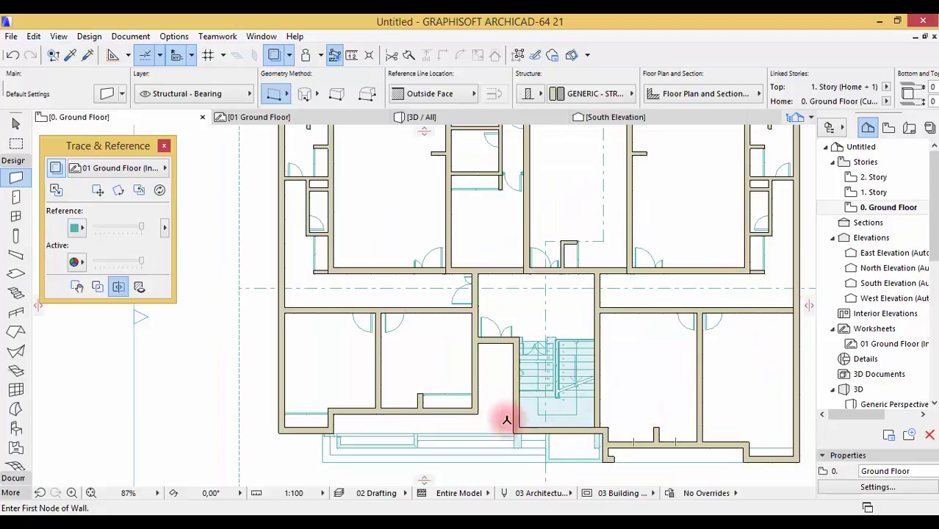
{"action": "scroll", "coordinate": [503, 413], "scroll_direction": "down", "scroll_amount": 2}
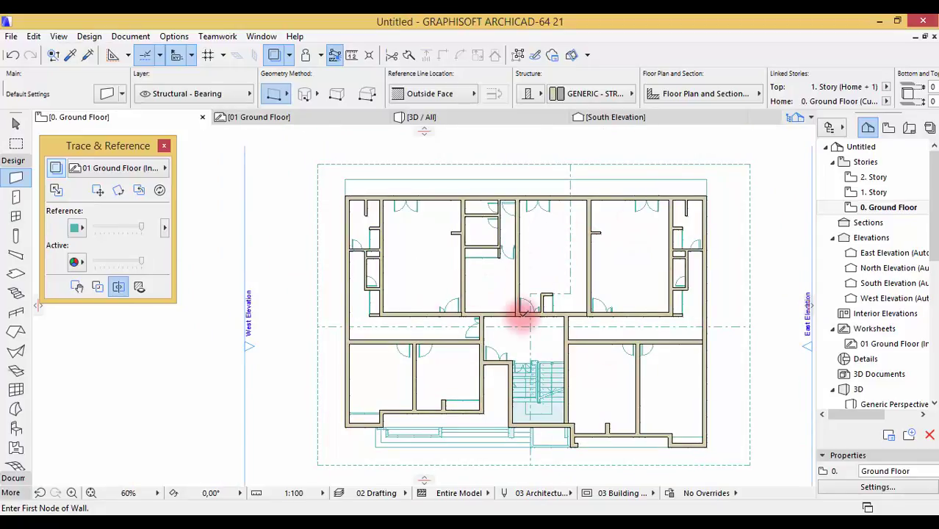
Switch the plan to the 1. Story level from the Navigator
{"action": "double_click", "coordinate": [878, 192]}
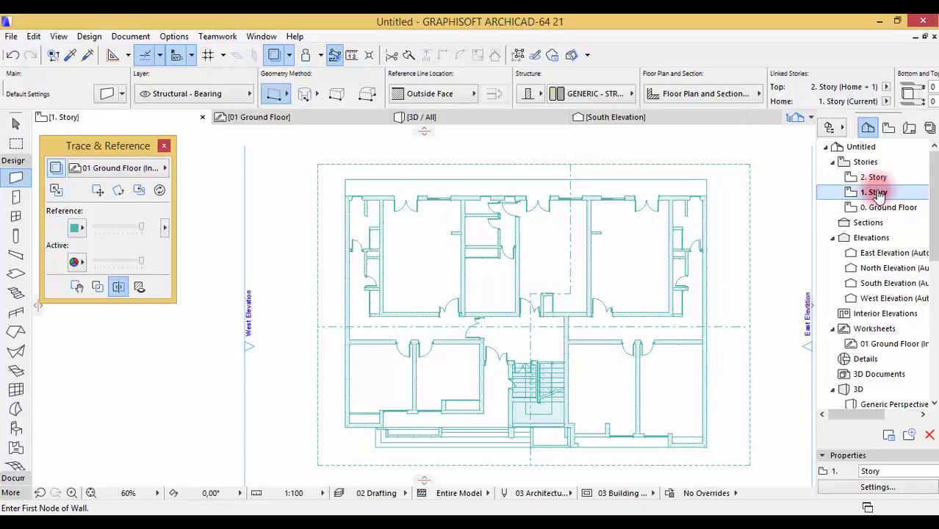
{"action": "scroll", "coordinate": [376, 226], "scroll_direction": "down", "scroll_amount": 2}
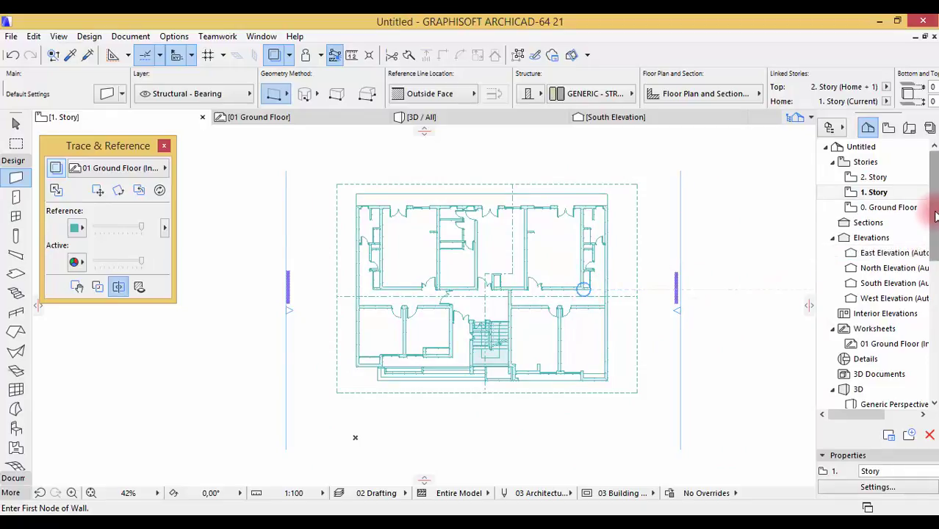
{"action": "left_click_drag", "start_coordinate": [935, 215], "coordinate": [934, 257]}
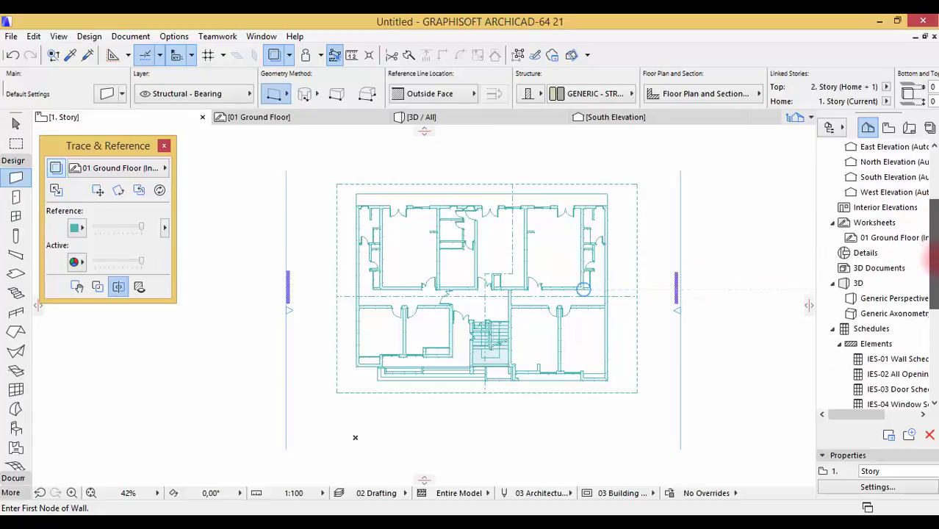
{"action": "scroll", "coordinate": [935, 257], "scroll_direction": "up", "scroll_amount": 2}
Create a new independent worksheet named 1st Floor
{"action": "right_click", "coordinate": [840, 253]}
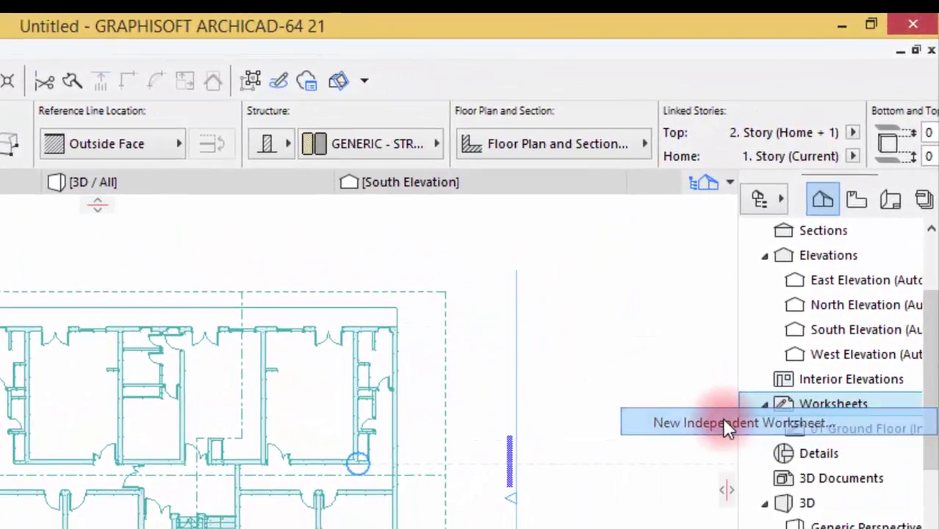
{"action": "left_click", "coordinate": [808, 353]}
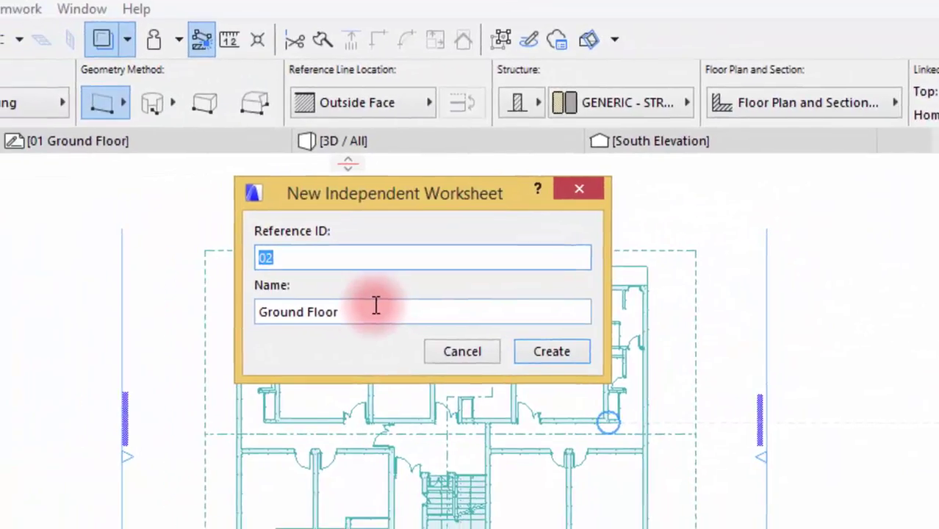
{"action": "left_click_drag", "start_coordinate": [120, 353], "coordinate": [0, 347]}
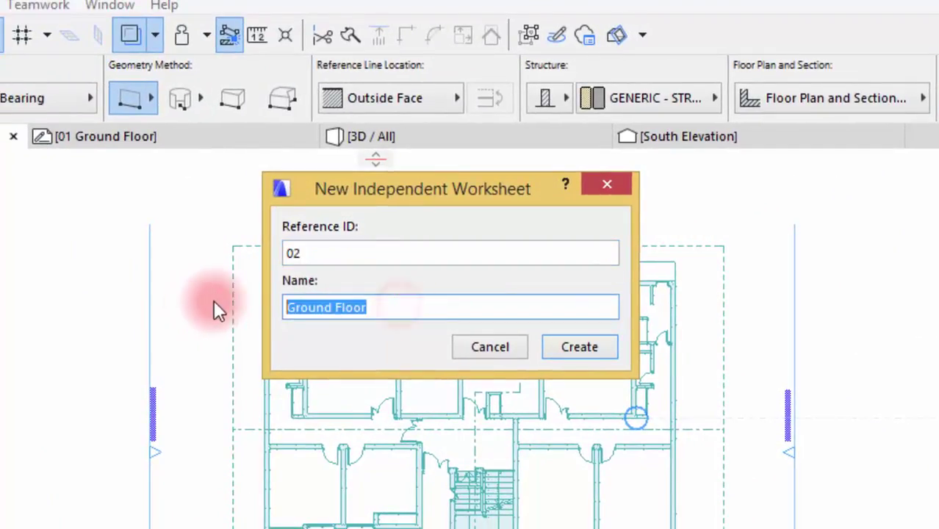
{"action": "left_click", "coordinate": [335, 307]}
{"action": "left_click_drag", "start_coordinate": [333, 308], "coordinate": [248, 315]}
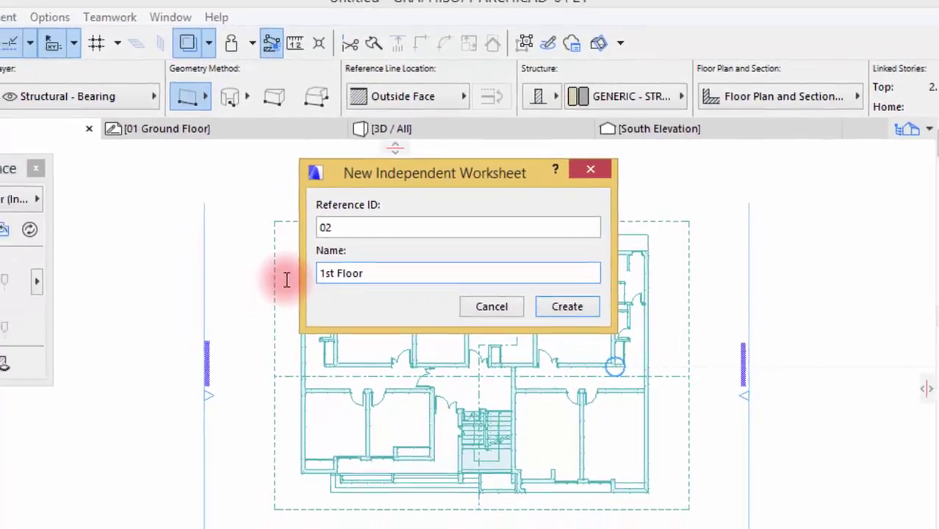
{"action": "key", "text": "Return"}
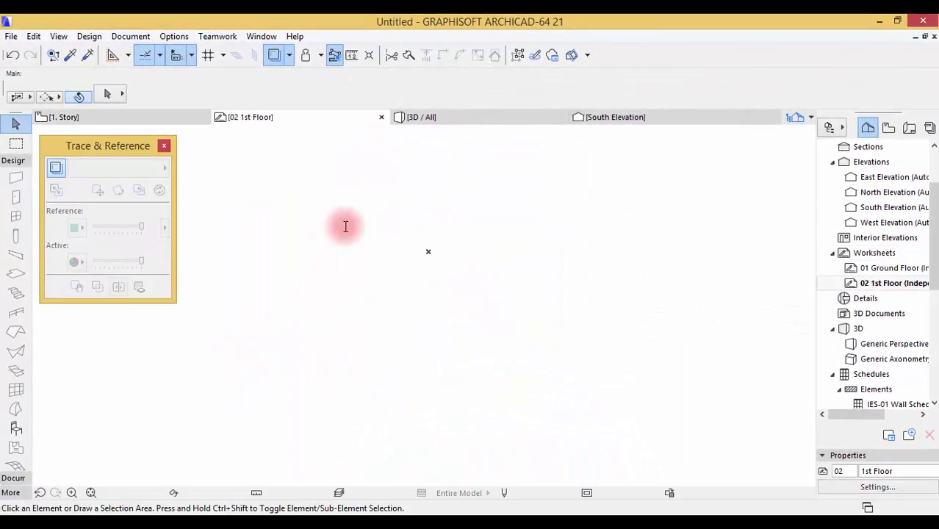
Place 1er Etage.dwg on the worksheet at 1 millimeter per unit, then return to the 1. Story plan
{"action": "left_click", "coordinate": [12, 478]}
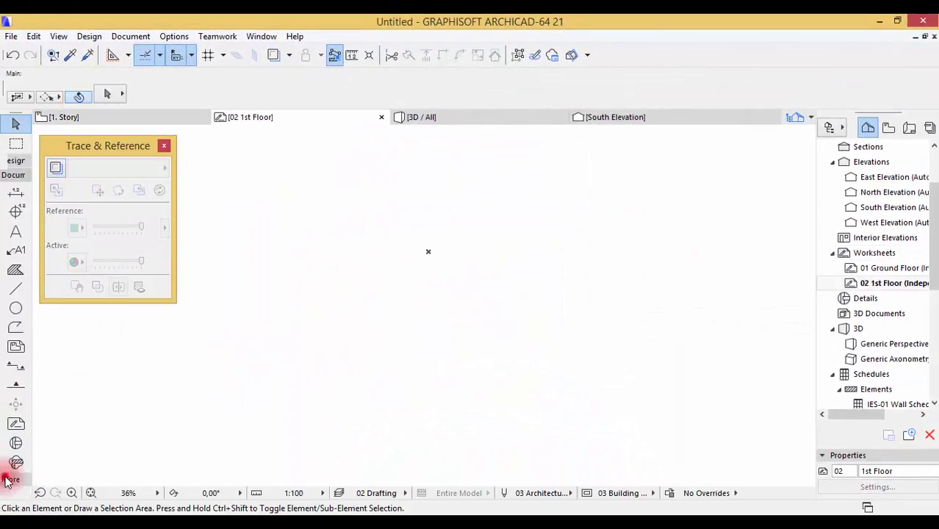
{"action": "left_click", "coordinate": [10, 351]}
{"action": "left_click", "coordinate": [338, 316]}
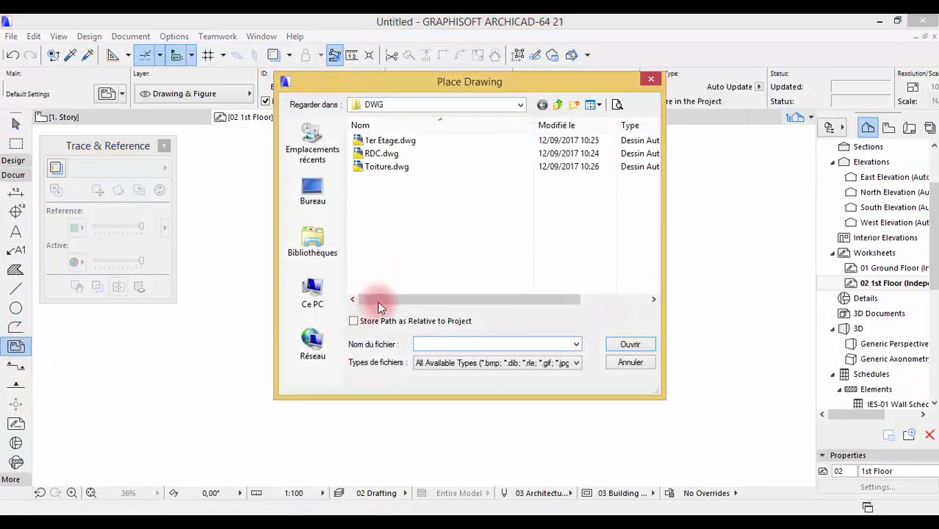
{"action": "left_click", "coordinate": [383, 140]}
{"action": "left_click", "coordinate": [622, 350]}
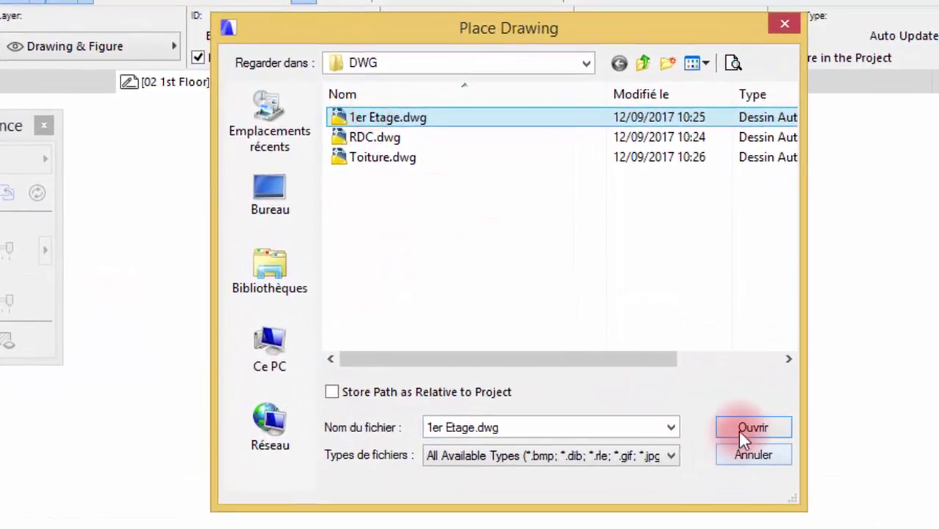
{"action": "left_click", "coordinate": [742, 429]}
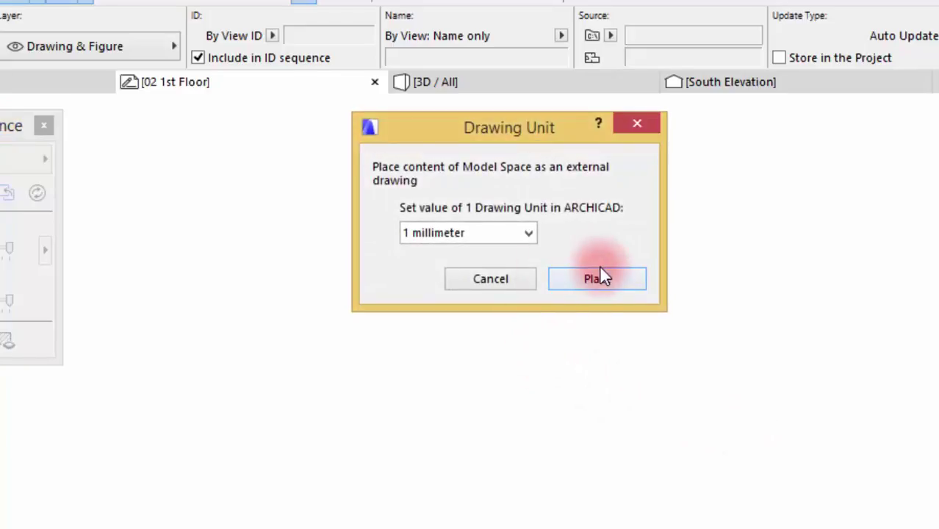
{"action": "left_click", "coordinate": [597, 278]}
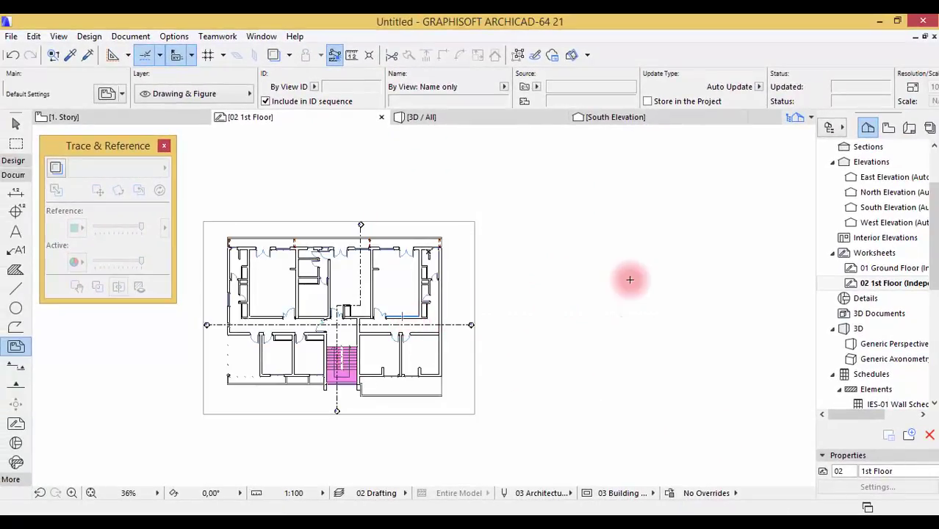
{"action": "left_click", "coordinate": [101, 118]}
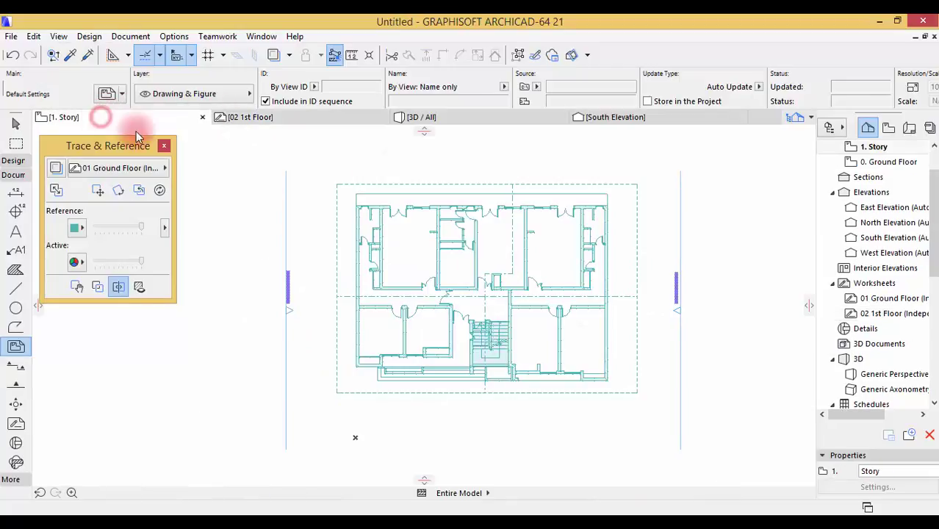
Browse for and set 02 1st Floor (Independent) as the 1. Story trace reference
{"action": "left_click", "coordinate": [104, 169]}
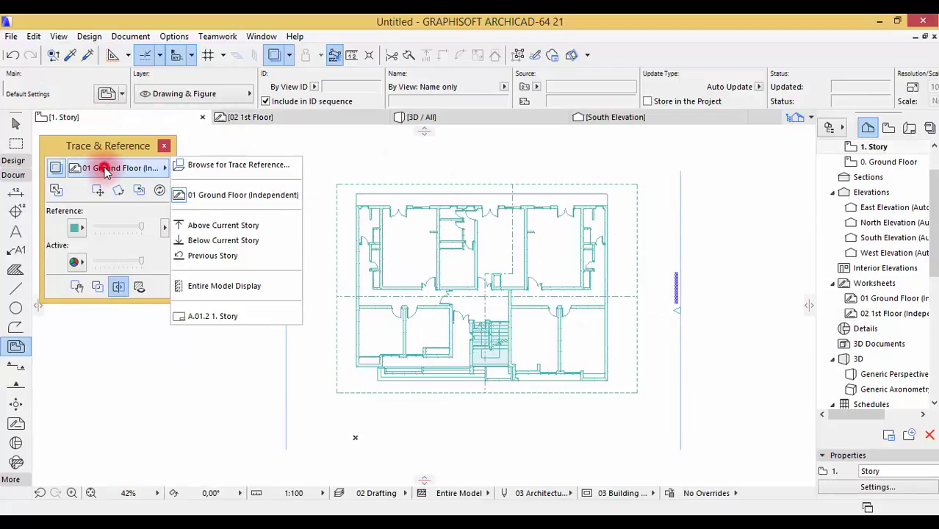
{"action": "left_click", "coordinate": [217, 166]}
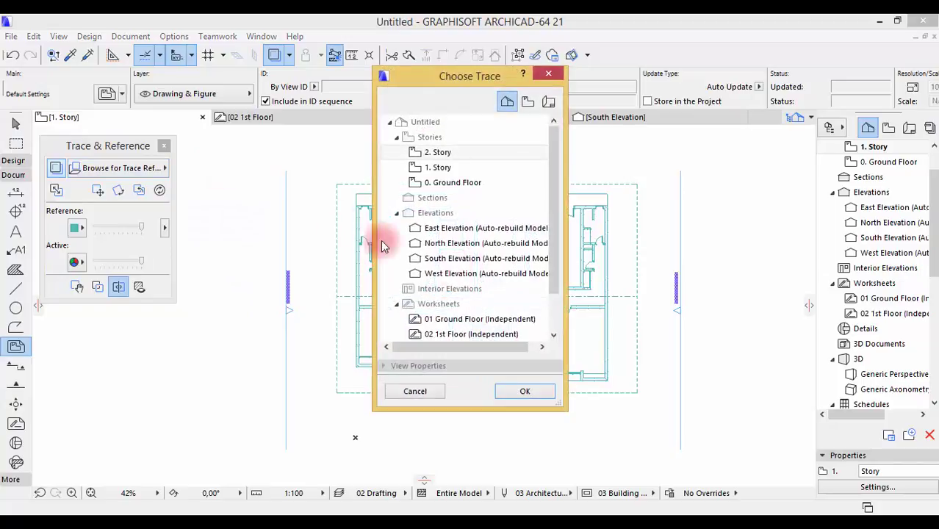
{"action": "left_click", "coordinate": [449, 333]}
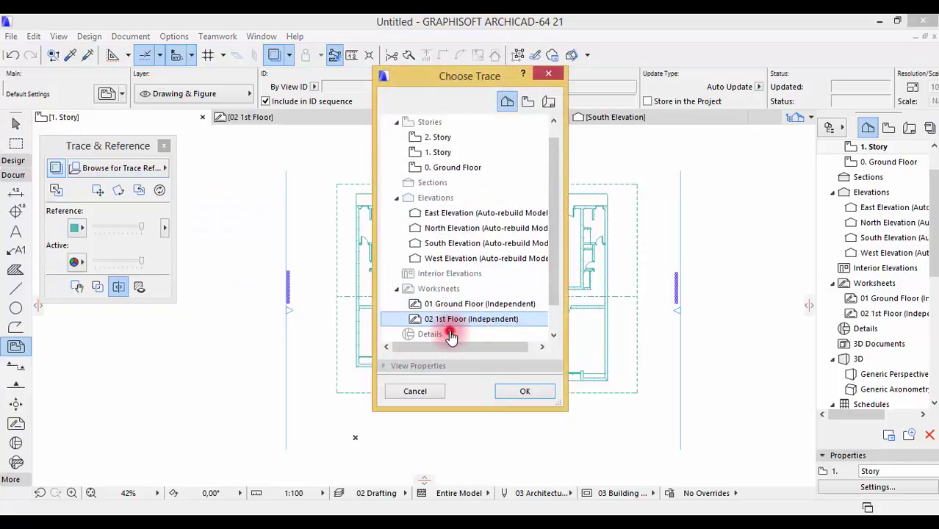
{"action": "left_click", "coordinate": [526, 391]}
{"action": "left_click", "coordinate": [100, 191]}
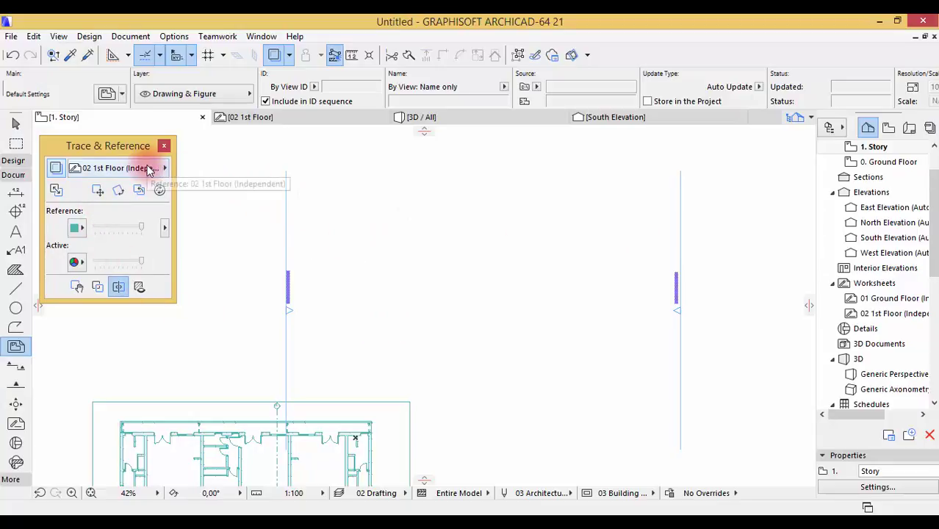
{"action": "scroll", "coordinate": [325, 228], "scroll_direction": "down", "scroll_amount": 2}
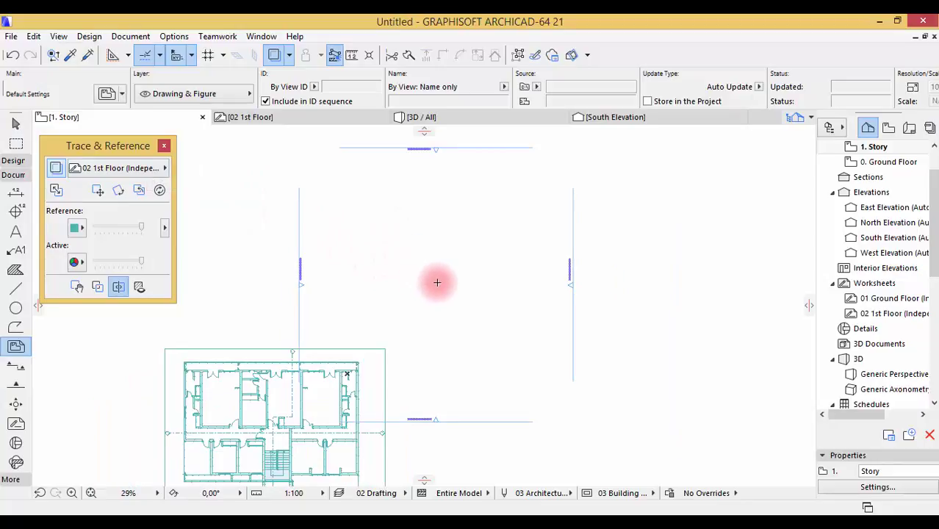
Change the trace reference source to Below Current Story to show the ground-floor walls
{"action": "left_click", "coordinate": [154, 169]}
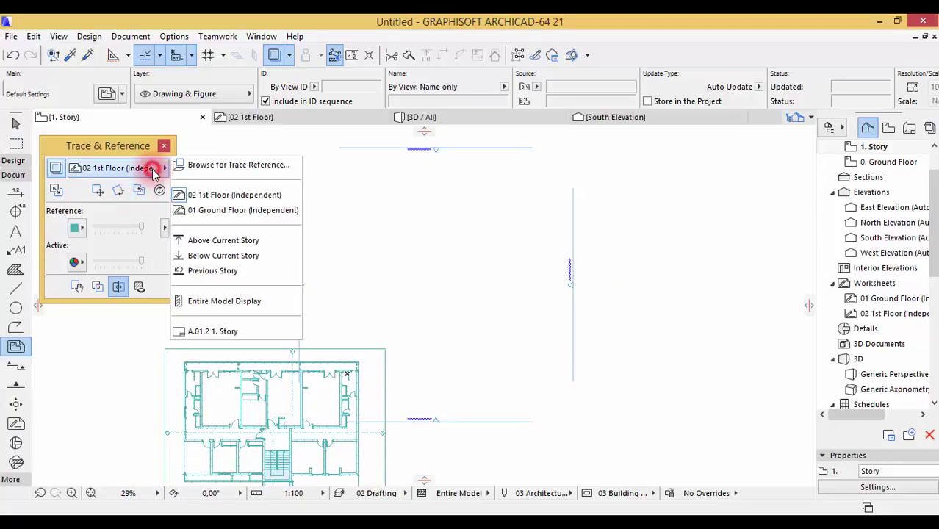
{"action": "left_click", "coordinate": [253, 257]}
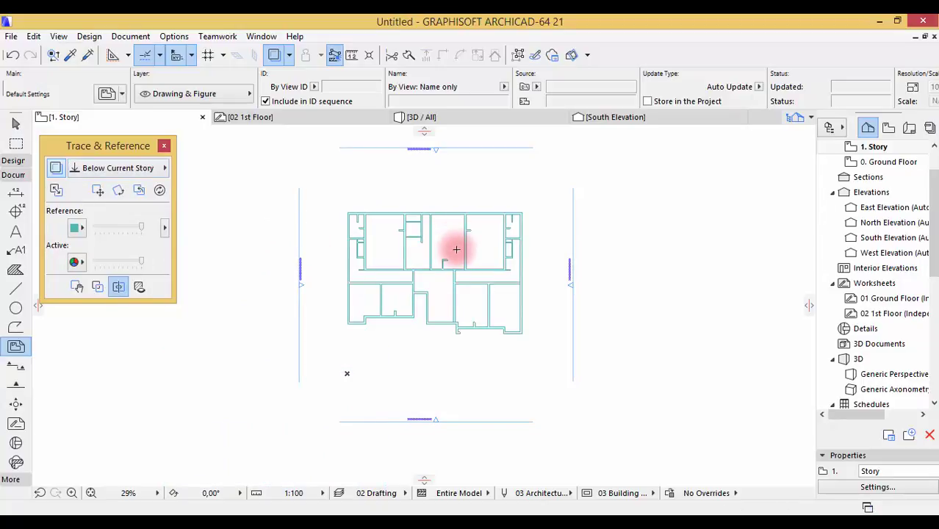
{"action": "scroll", "coordinate": [542, 218], "scroll_direction": "up", "scroll_amount": 5}
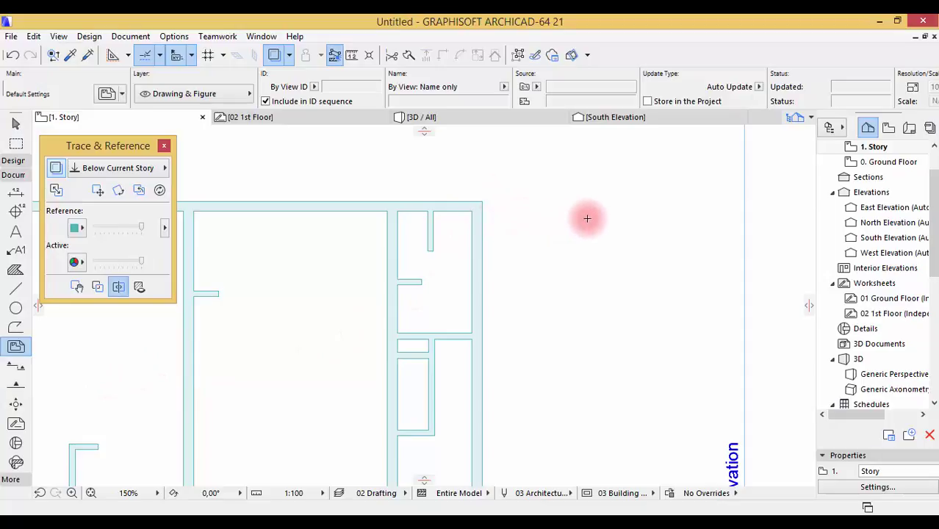
{"action": "scroll", "coordinate": [587, 218], "scroll_direction": "down", "scroll_amount": 2}
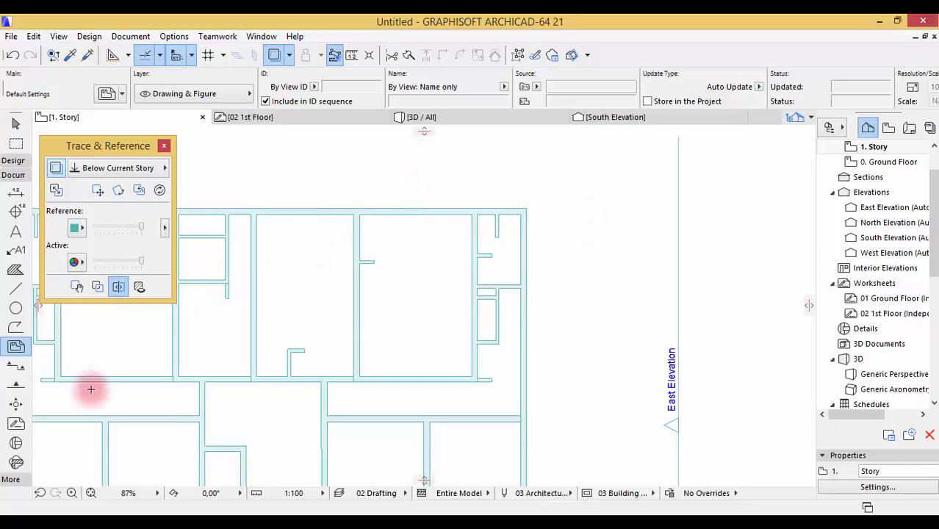
{"action": "left_click", "coordinate": [7, 479]}
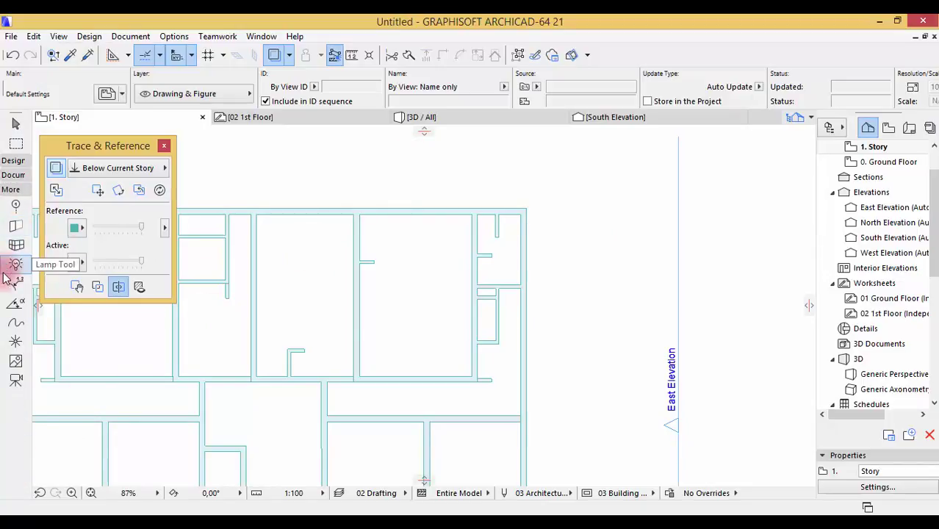
Place a hotspot at the top-right corner of the ground-floor walls
{"action": "left_click", "coordinate": [15, 342]}
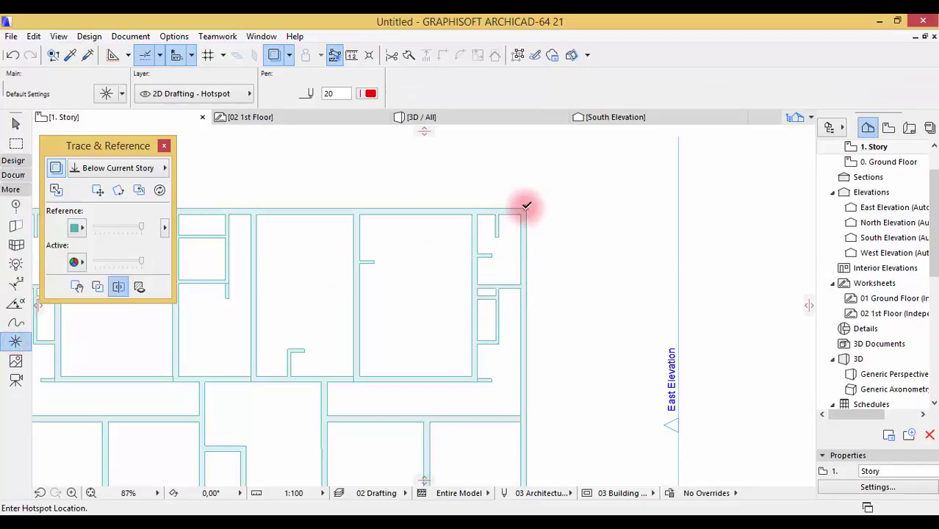
{"action": "scroll", "coordinate": [557, 224], "scroll_direction": "down", "scroll_amount": 5}
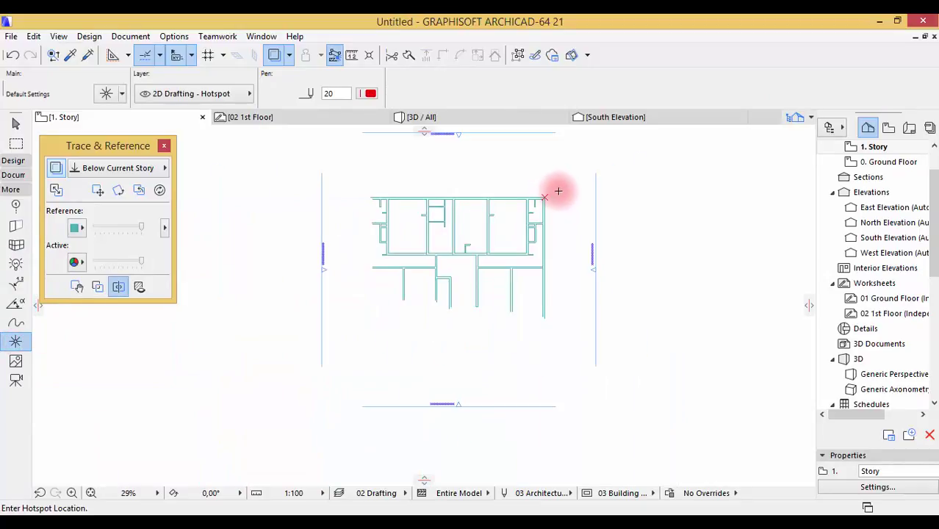
{"action": "left_click", "coordinate": [87, 191]}
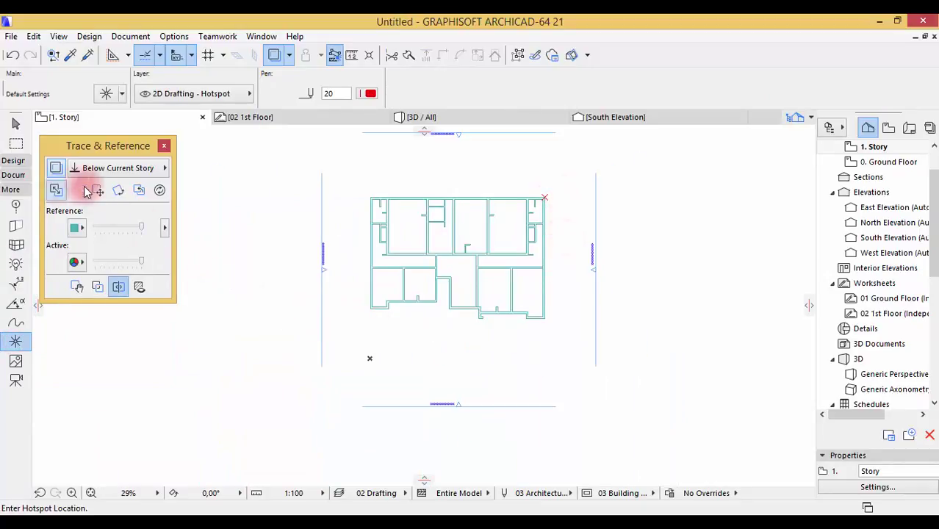
Switch the trace back to 02 1st Floor and move its top-right corner onto the hotspot
{"action": "left_click", "coordinate": [120, 175]}
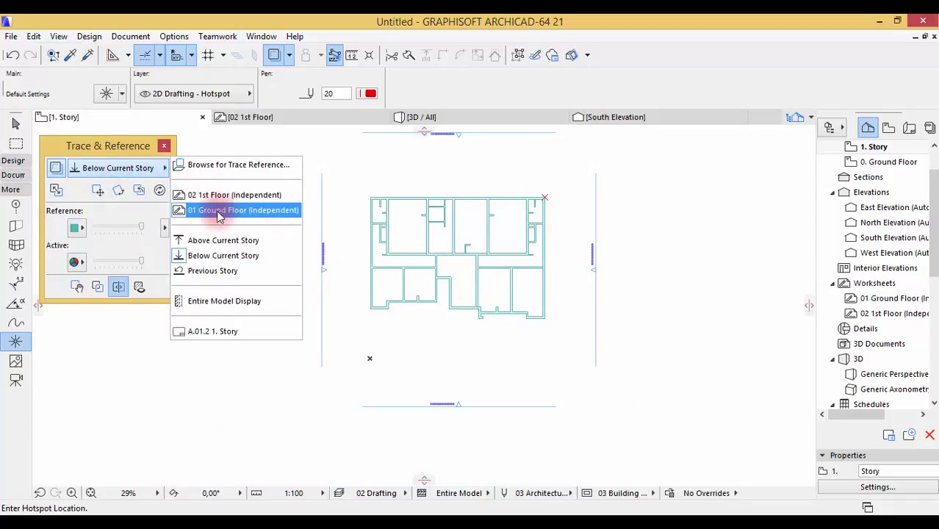
{"action": "left_click", "coordinate": [215, 196]}
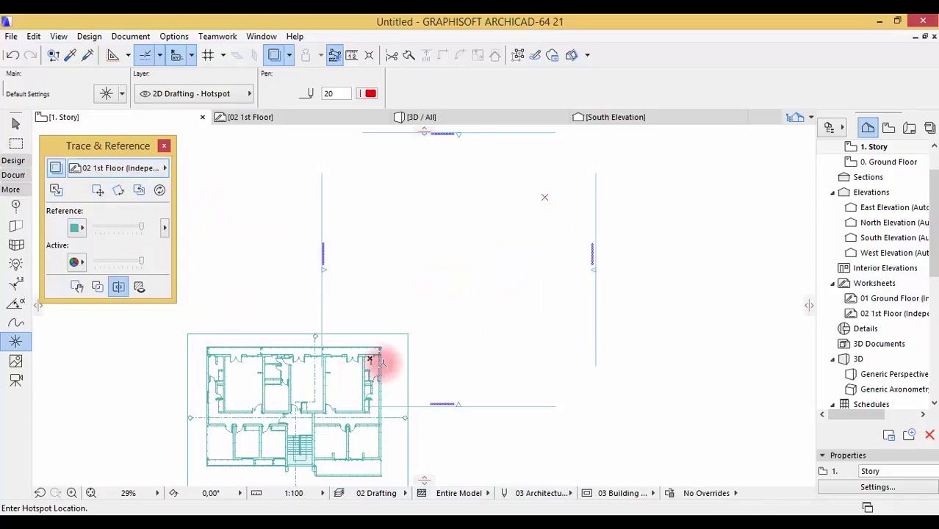
{"action": "scroll", "coordinate": [389, 356], "scroll_direction": "up", "scroll_amount": 5}
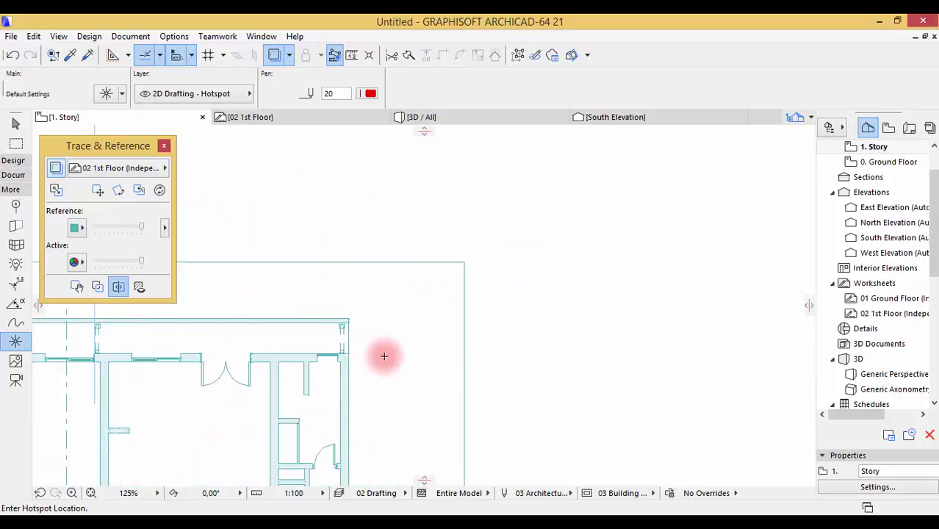
{"action": "scroll", "coordinate": [352, 355], "scroll_direction": "up", "scroll_amount": 3}
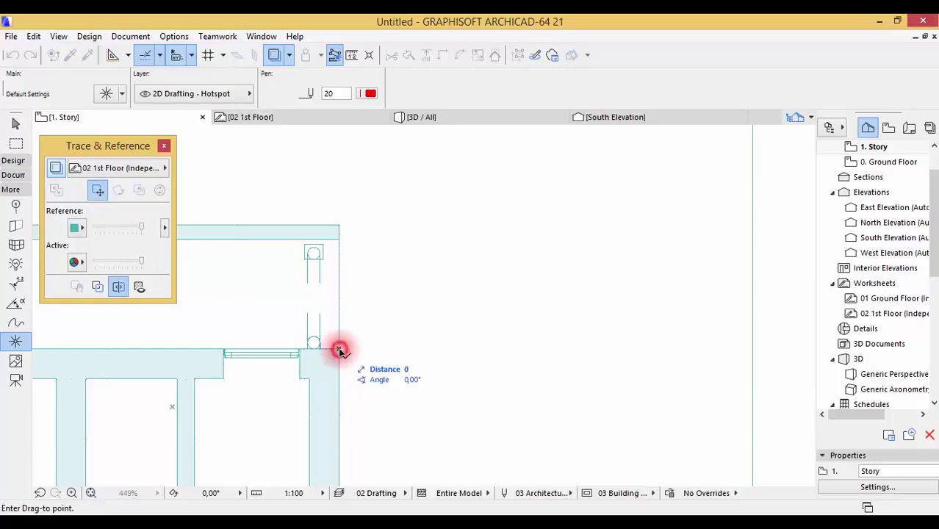
{"action": "scroll", "coordinate": [262, 360], "scroll_direction": "down", "scroll_amount": 6}
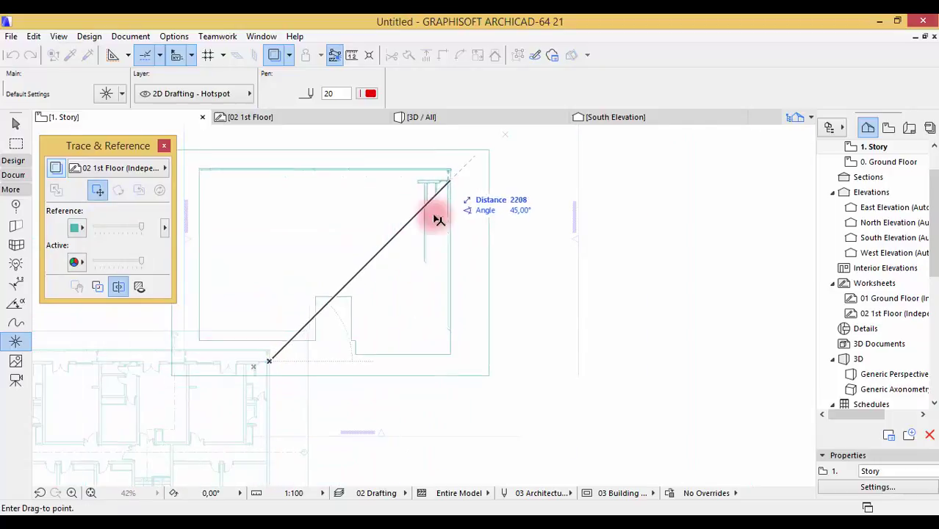
{"action": "scroll", "coordinate": [445, 220], "scroll_direction": "up", "scroll_amount": 2}
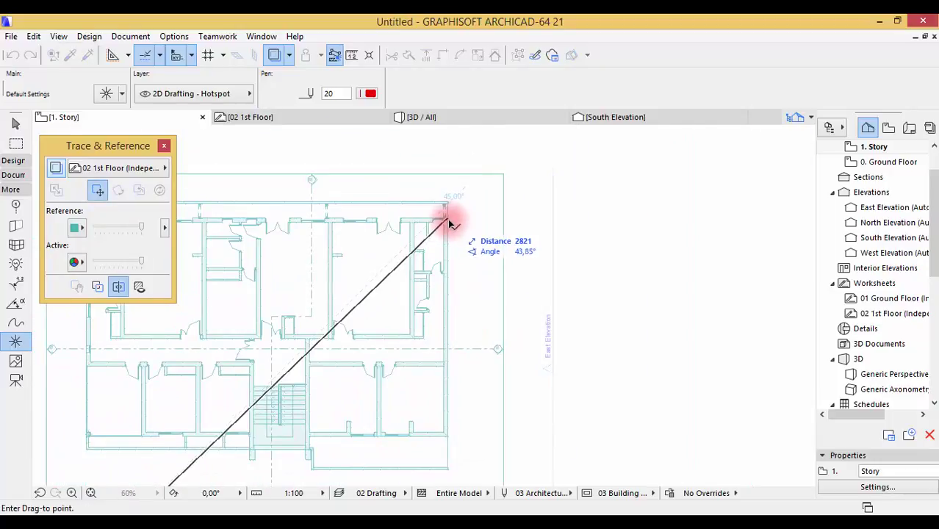
{"action": "left_click", "coordinate": [445, 221]}
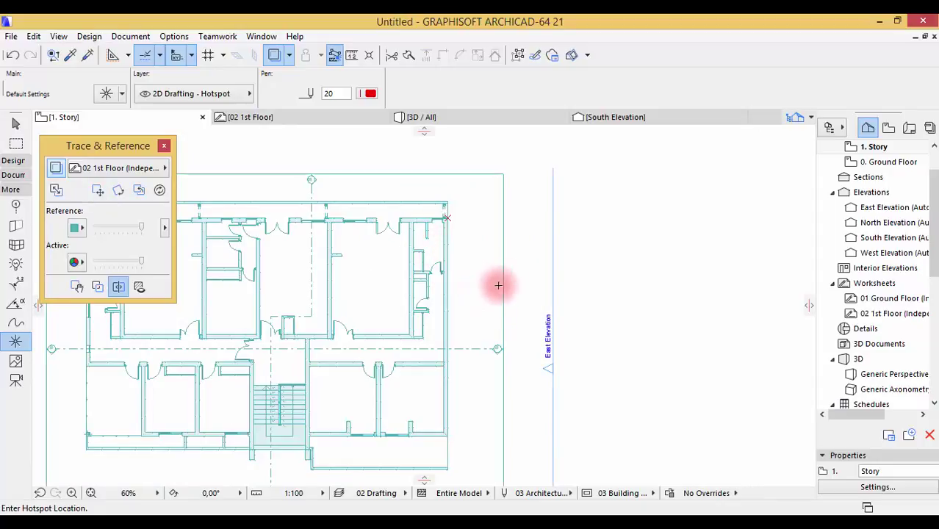
{"action": "scroll", "coordinate": [448, 218], "scroll_direction": "up", "scroll_amount": 8}
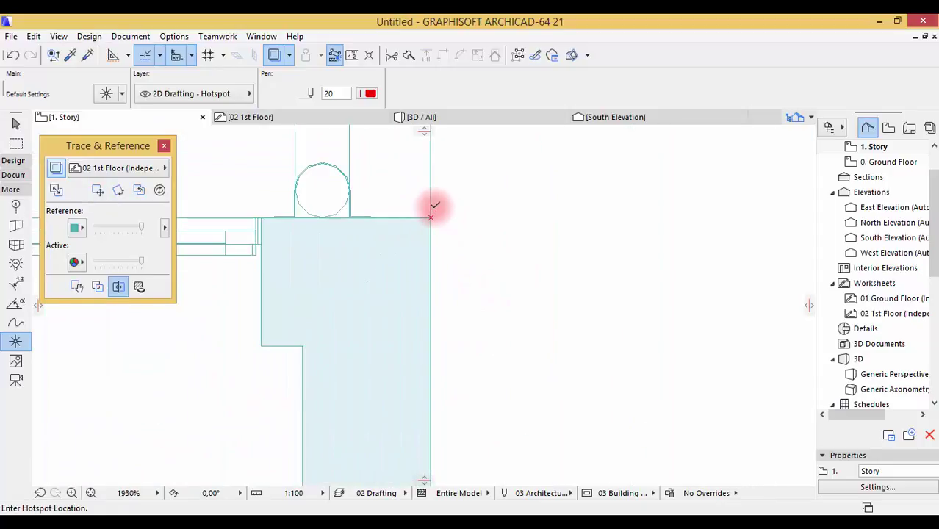
Zoom in to check the trace corner sits on the hotspot, then zoom back out
{"action": "scroll", "coordinate": [515, 217], "scroll_direction": "down", "scroll_amount": 10}
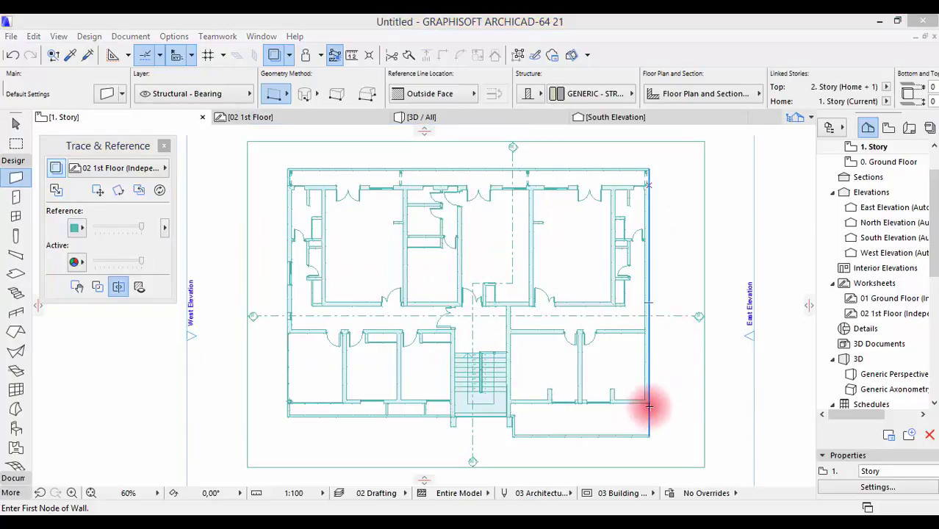
{"action": "scroll", "coordinate": [649, 405], "scroll_direction": "up", "scroll_amount": 5}
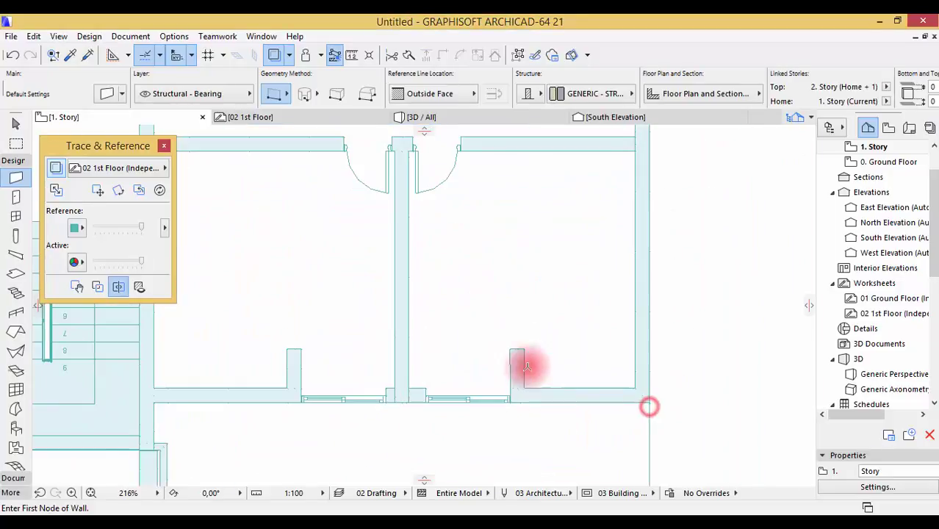
Confirm the new default wall thickness and switch the Wall tool to polywall geometry, undoing a stray short wall
{"action": "left_click", "coordinate": [523, 349]}
{"action": "key", "text": "Escape"}
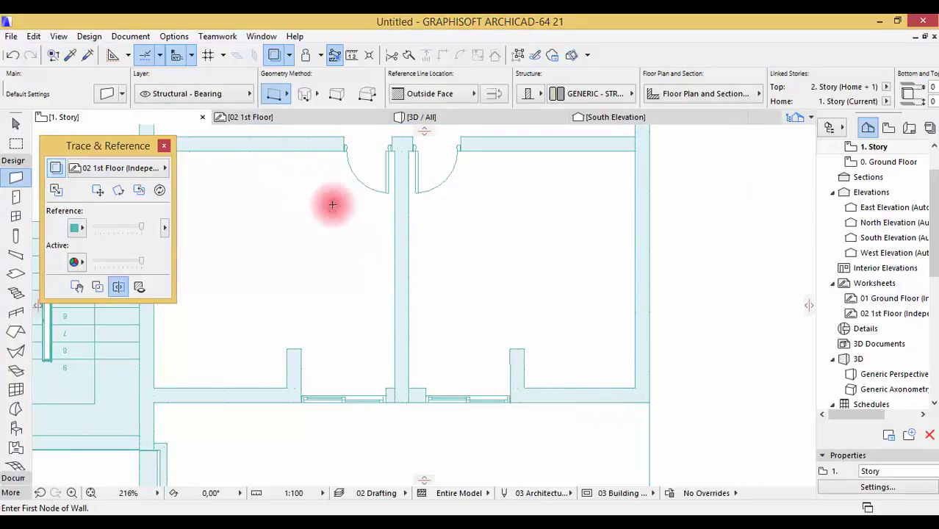
{"action": "double_click", "coordinate": [14, 178]}
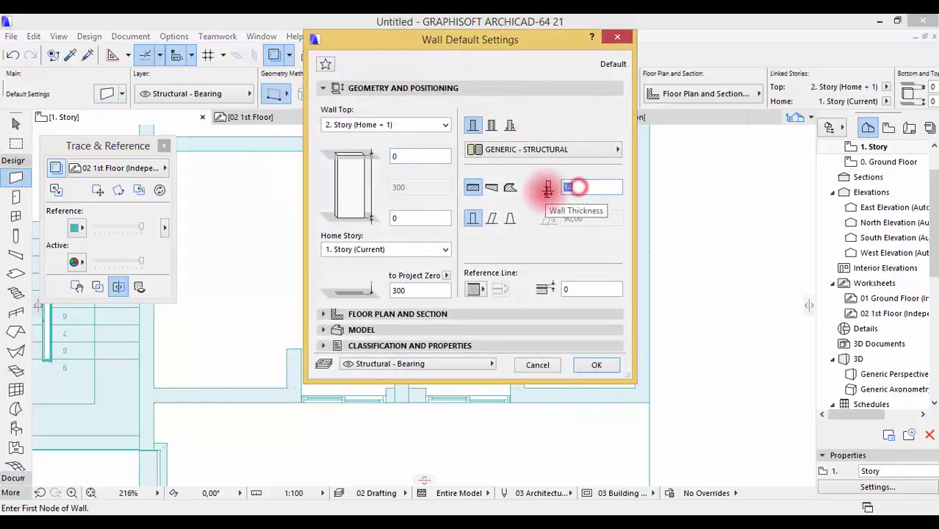
{"action": "key", "text": "Return"}
{"action": "left_click", "coordinate": [523, 350]}
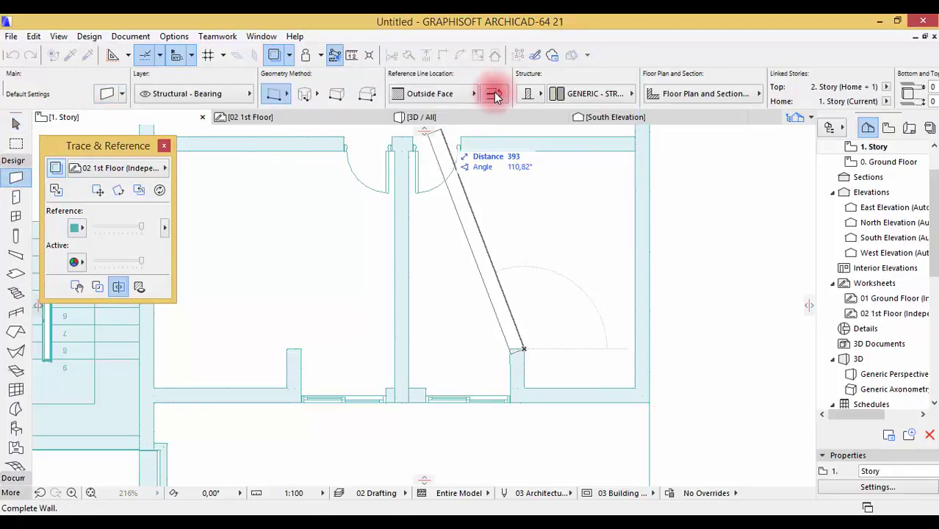
{"action": "left_click", "coordinate": [527, 387]}
{"action": "left_click", "coordinate": [285, 92]}
{"action": "left_click", "coordinate": [318, 83]}
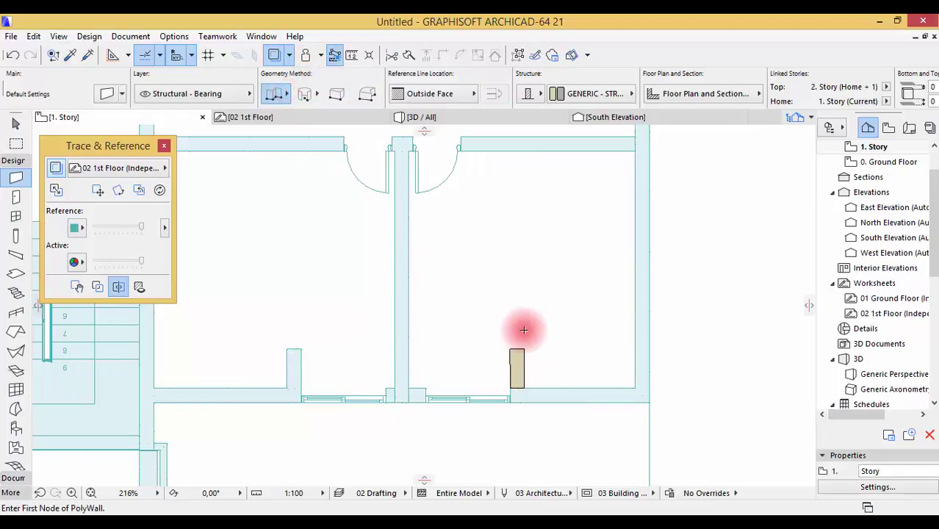
{"action": "key", "text": "ctrl+z"}
Start a polywall along the exterior wall, tracing up to the top-right and across to the top-left corner
{"action": "left_click", "coordinate": [523, 350]}
{"action": "left_click", "coordinate": [523, 388]}
{"action": "scroll", "coordinate": [617, 389], "scroll_direction": "down", "scroll_amount": 5}
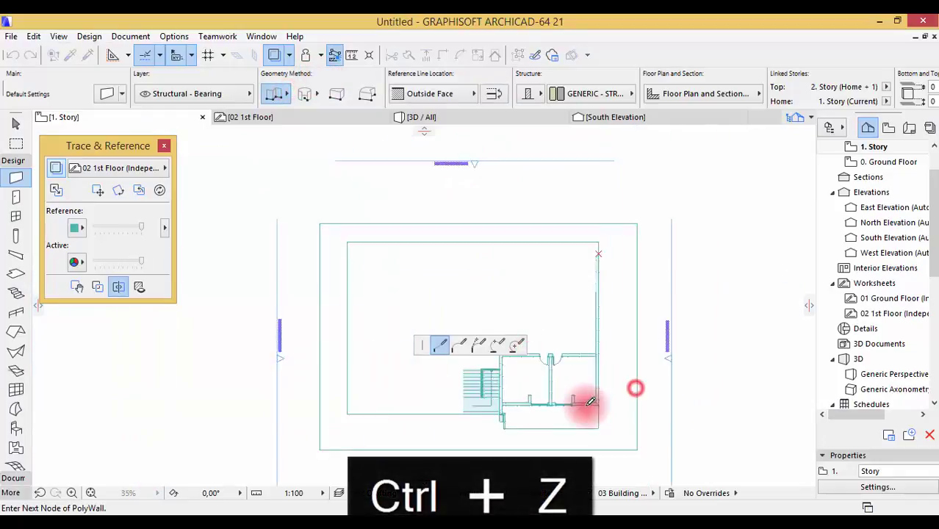
{"action": "scroll", "coordinate": [593, 266], "scroll_direction": "up", "scroll_amount": 2}
{"action": "scroll", "coordinate": [608, 252], "scroll_direction": "up", "scroll_amount": 2}
{"action": "left_click", "coordinate": [605, 253]}
{"action": "scroll", "coordinate": [513, 254], "scroll_direction": "down", "scroll_amount": 2}
{"action": "scroll", "coordinate": [230, 251], "scroll_direction": "down", "scroll_amount": 3}
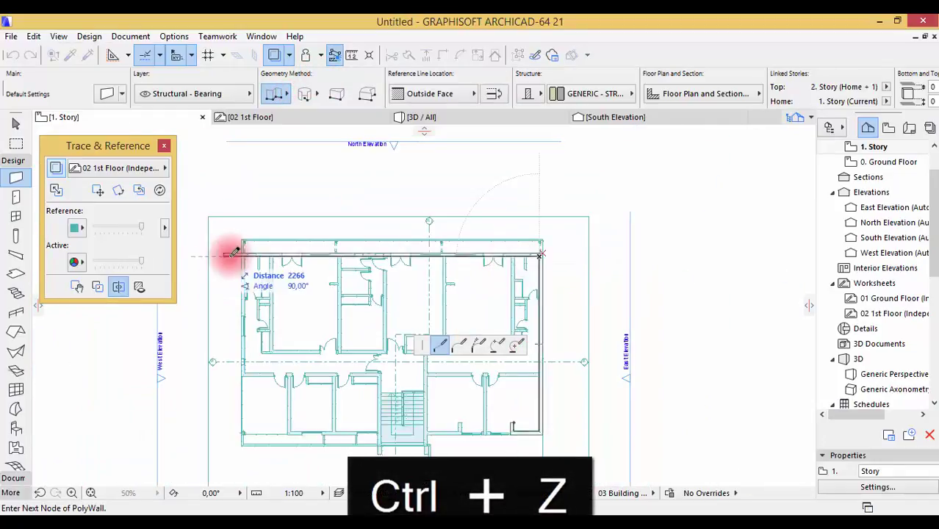
{"action": "scroll", "coordinate": [293, 256], "scroll_direction": "up", "scroll_amount": 3}
{"action": "scroll", "coordinate": [293, 251], "scroll_direction": "down", "scroll_amount": 2}
{"action": "left_click", "coordinate": [293, 251]}
{"action": "scroll", "coordinate": [293, 252], "scroll_direction": "down", "scroll_amount": 1}
{"action": "scroll", "coordinate": [290, 418], "scroll_direction": "up", "scroll_amount": 2}
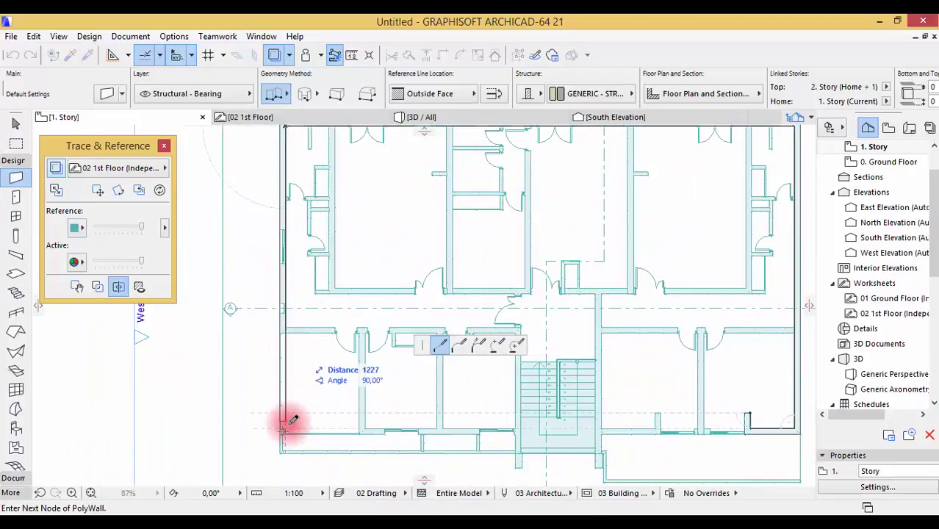
{"action": "scroll", "coordinate": [278, 321], "scroll_direction": "up", "scroll_amount": 2}
Continue the polywall down the left wall, past the stair wall and along the exterior outline, then finish it
{"action": "left_click", "coordinate": [278, 326]}
{"action": "scroll", "coordinate": [433, 327], "scroll_direction": "down", "scroll_amount": 2}
{"action": "scroll", "coordinate": [440, 325], "scroll_direction": "up", "scroll_amount": 3}
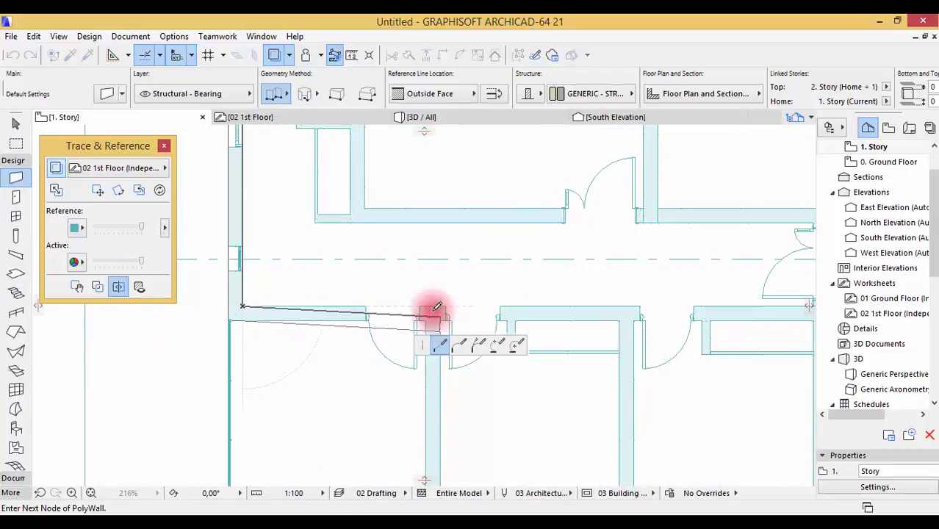
{"action": "scroll", "coordinate": [381, 305], "scroll_direction": "down", "scroll_amount": 1}
{"action": "scroll", "coordinate": [555, 294], "scroll_direction": "up", "scroll_amount": 2}
{"action": "left_click", "coordinate": [562, 287]}
{"action": "scroll", "coordinate": [549, 381], "scroll_direction": "down", "scroll_amount": 2}
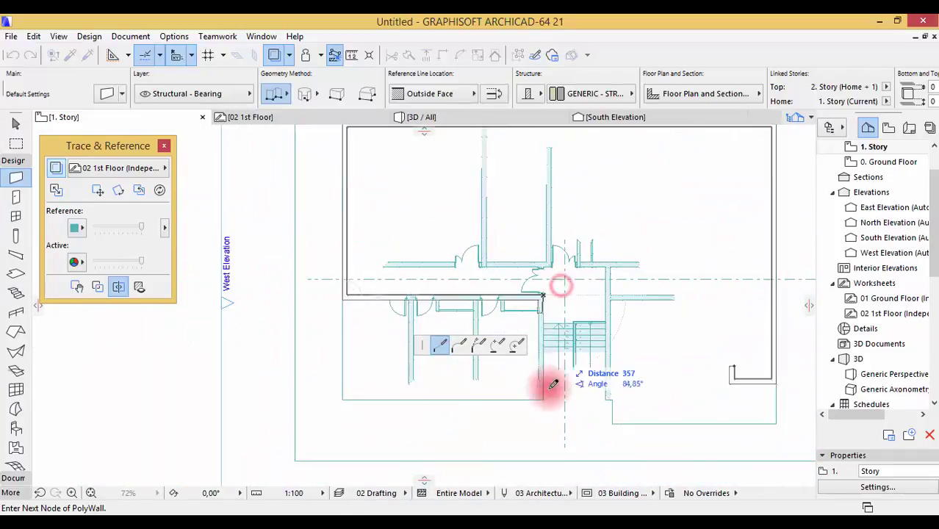
{"action": "scroll", "coordinate": [539, 398], "scroll_direction": "up", "scroll_amount": 5}
{"action": "left_click", "coordinate": [535, 369]}
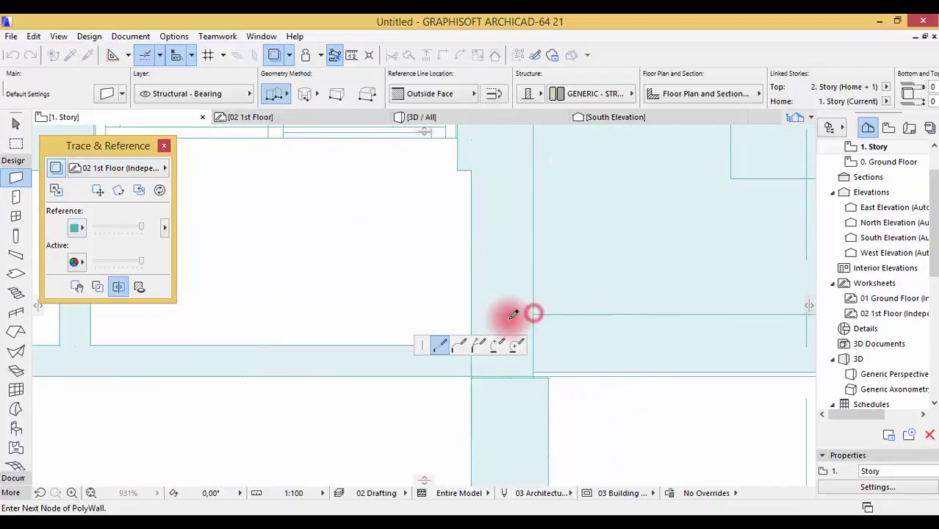
{"action": "scroll", "coordinate": [734, 312], "scroll_direction": "down", "scroll_amount": 6}
{"action": "scroll", "coordinate": [734, 311], "scroll_direction": "up", "scroll_amount": 3}
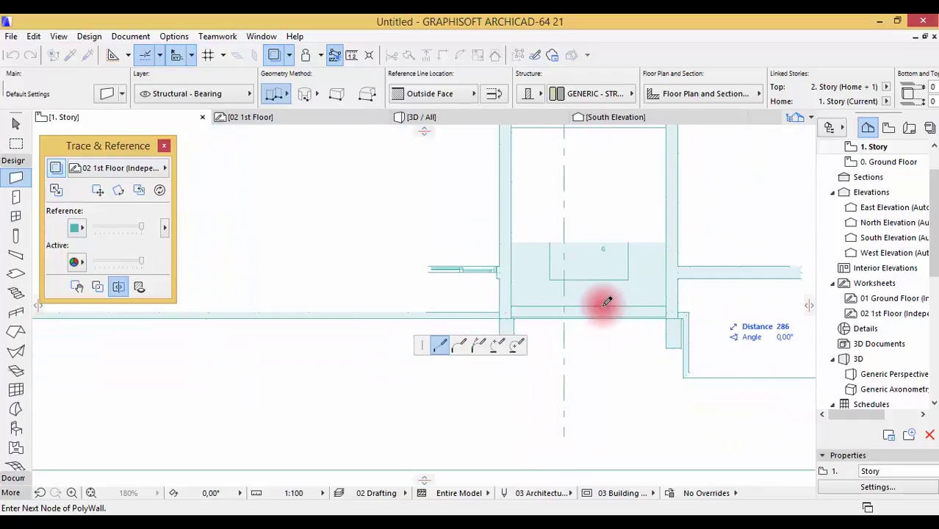
{"action": "left_click", "coordinate": [639, 308]}
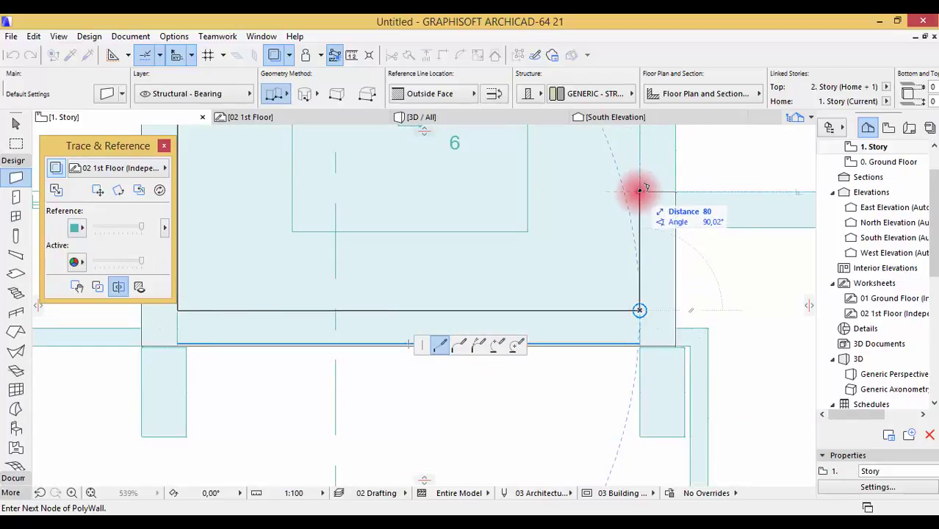
{"action": "left_click", "coordinate": [636, 192]}
{"action": "scroll", "coordinate": [596, 205], "scroll_direction": "down", "scroll_amount": 4}
{"action": "scroll", "coordinate": [708, 199], "scroll_direction": "up", "scroll_amount": 3}
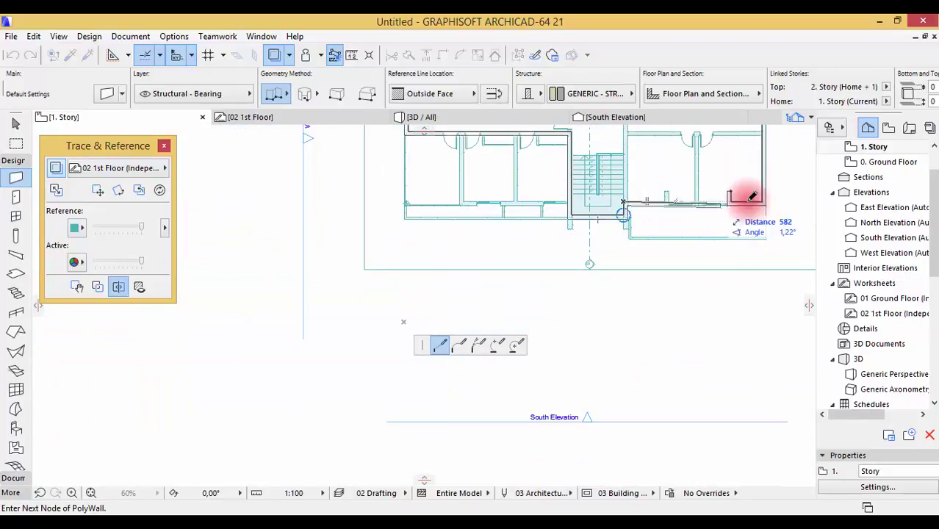
{"action": "right_click", "coordinate": [639, 204]}
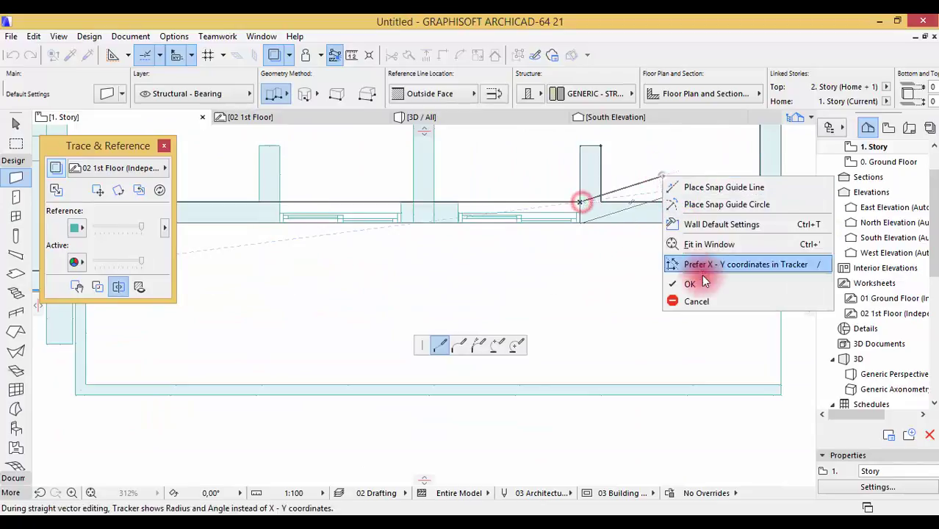
{"action": "left_click", "coordinate": [704, 280]}
{"action": "scroll", "coordinate": [703, 280], "scroll_direction": "down", "scroll_amount": 3}
{"action": "scroll", "coordinate": [445, 299], "scroll_direction": "up", "scroll_amount": 2}
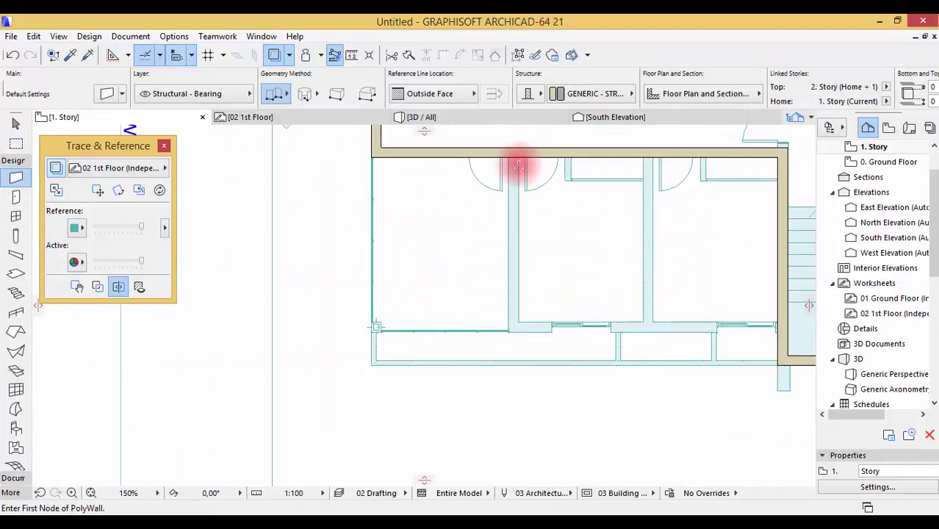
Trace a polywall from the top wall around the room's bottom-left and bottom-right corners
{"action": "left_click", "coordinate": [518, 158]}
{"action": "left_click", "coordinate": [519, 321]}
{"action": "left_click", "coordinate": [768, 321]}
{"action": "right_click", "coordinate": [765, 316]}
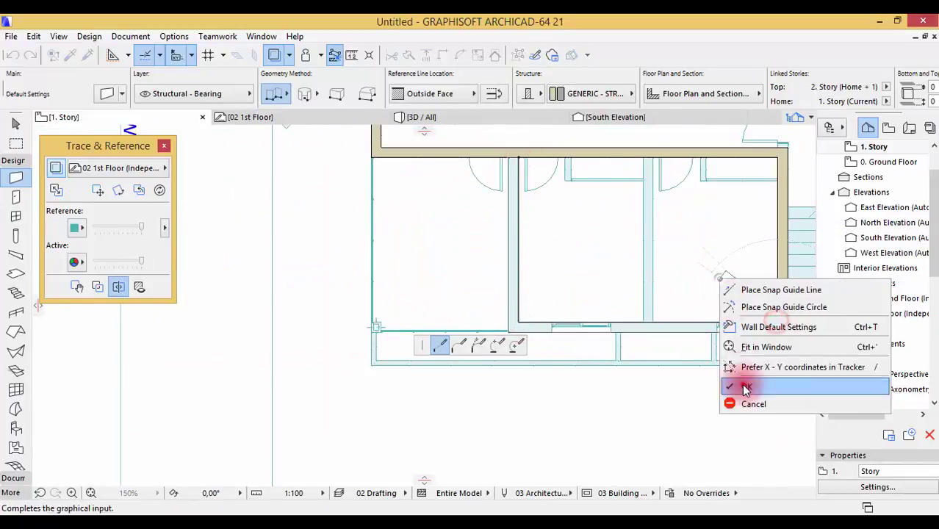
{"action": "left_click", "coordinate": [742, 387]}
Draw the room divider wall from the top down to the bottom
{"action": "left_click", "coordinate": [651, 149]}
{"action": "left_click", "coordinate": [656, 310]}
{"action": "right_click", "coordinate": [656, 310]}
{"action": "left_click", "coordinate": [683, 385]}
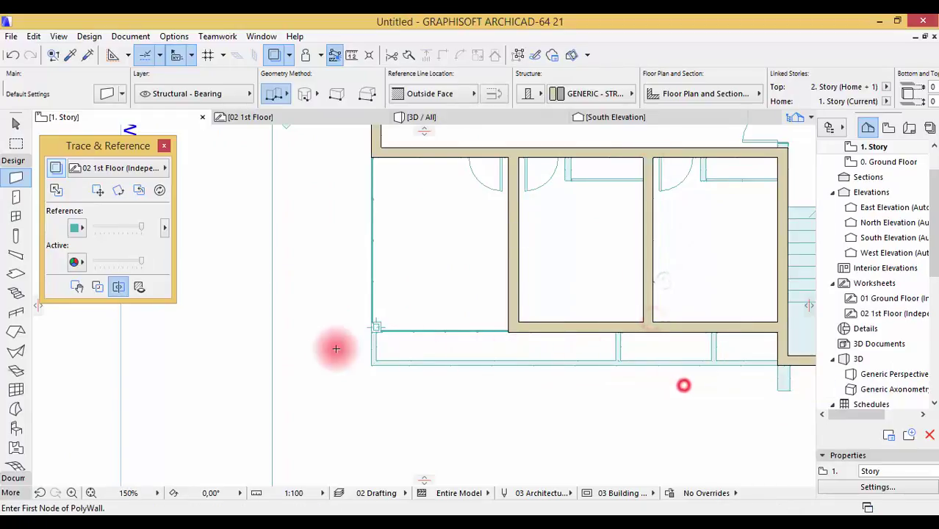
{"action": "scroll", "coordinate": [335, 346], "scroll_direction": "down", "scroll_amount": 5}
{"action": "scroll", "coordinate": [415, 217], "scroll_direction": "up", "scroll_amount": 5}
Trace a polywall around the left room, from the top exterior wall down and across to the bottom-right
{"action": "left_click", "coordinate": [300, 161]}
{"action": "left_click", "coordinate": [300, 445]}
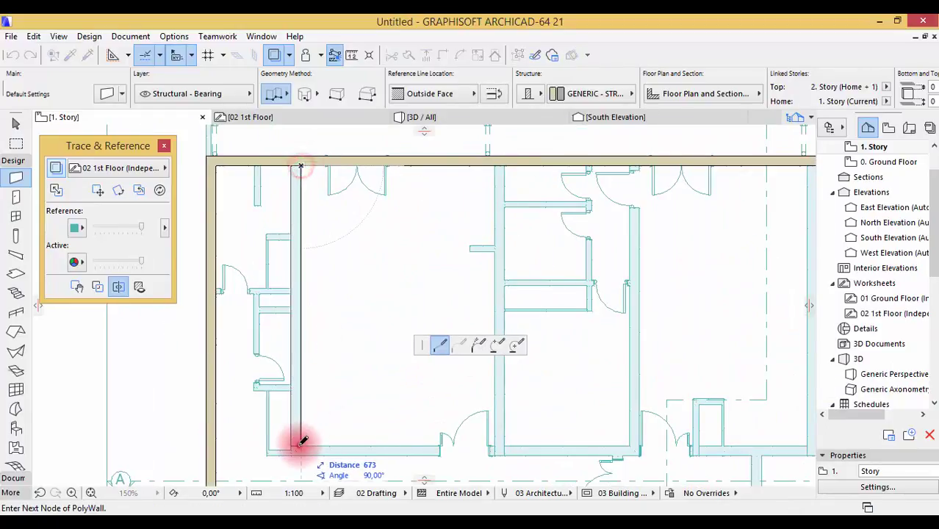
{"action": "scroll", "coordinate": [624, 441], "scroll_direction": "up", "scroll_amount": 13}
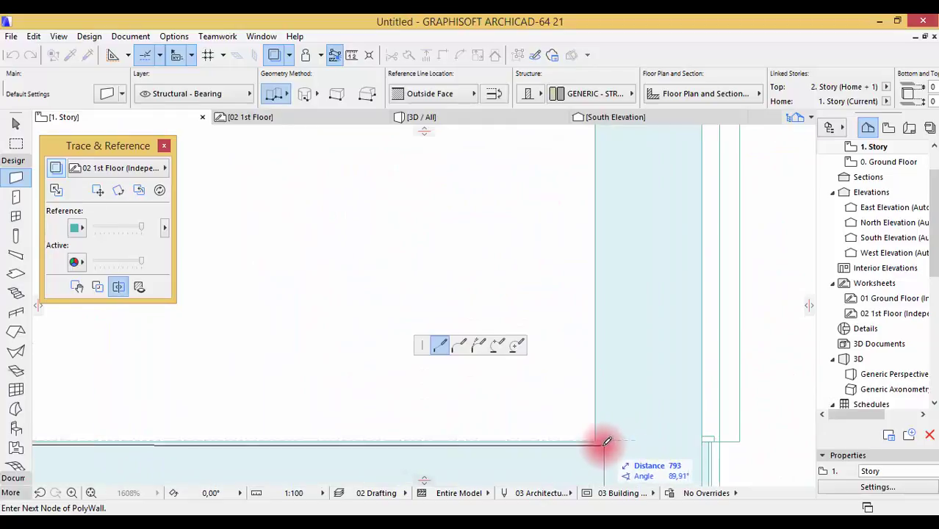
{"action": "left_click", "coordinate": [595, 431]}
{"action": "scroll", "coordinate": [562, 434], "scroll_direction": "down", "scroll_amount": 13}
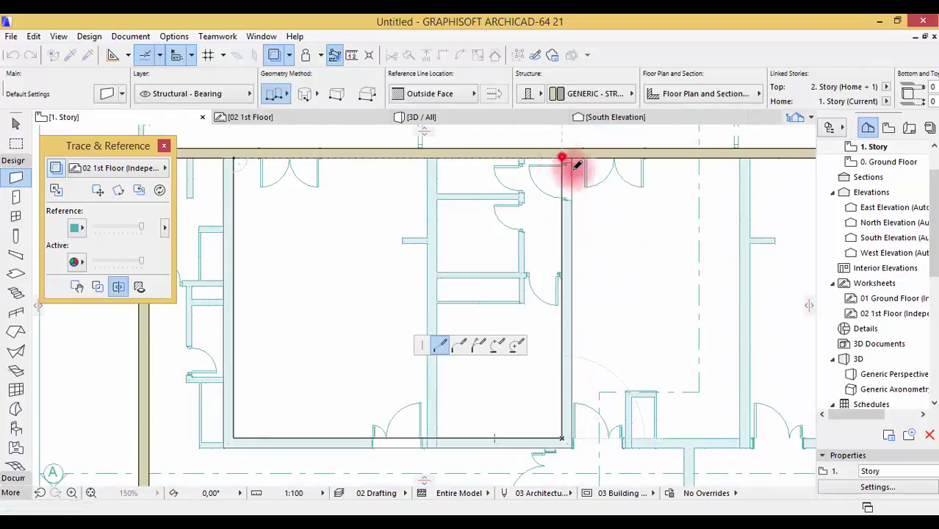
{"action": "left_click", "coordinate": [562, 158]}
{"action": "right_click", "coordinate": [609, 242]}
{"action": "left_click", "coordinate": [640, 351]}
{"action": "scroll", "coordinate": [388, 276], "scroll_direction": "down", "scroll_amount": 3}
{"action": "scroll", "coordinate": [734, 287], "scroll_direction": "up", "scroll_amount": 2}
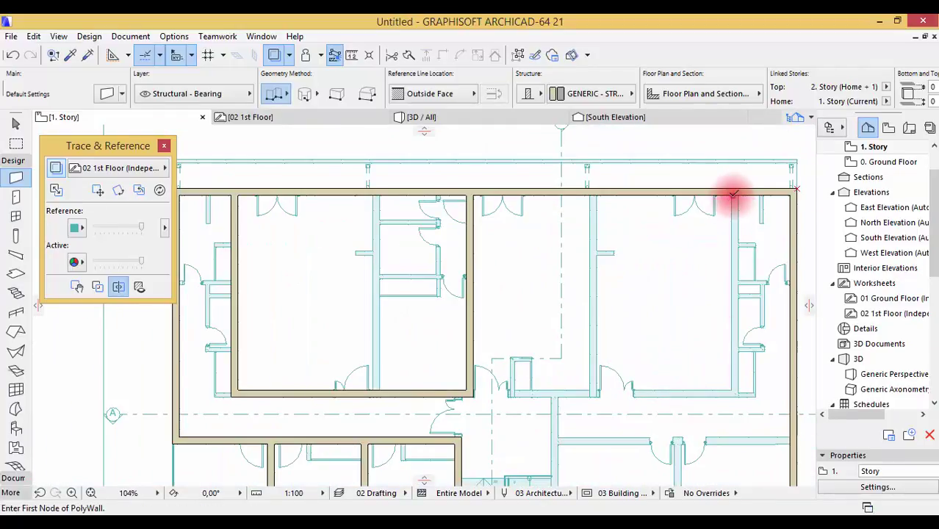
Draw a polywall from the top-right down and along the room's bottom edge to the wall junction
{"action": "left_click", "coordinate": [731, 196]}
{"action": "left_click", "coordinate": [494, 93]}
{"action": "left_click", "coordinate": [731, 390]}
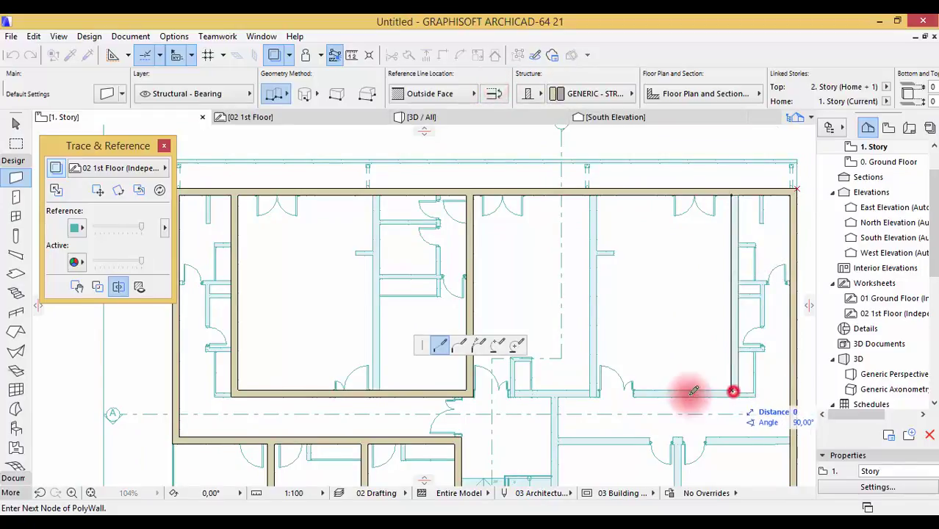
{"action": "scroll", "coordinate": [586, 387], "scroll_direction": "up", "scroll_amount": 5}
{"action": "left_click", "coordinate": [304, 390]}
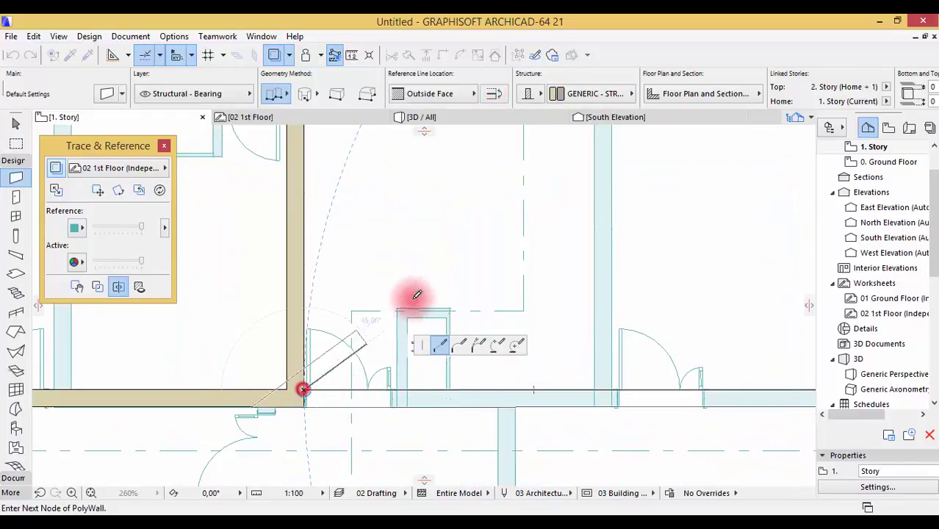
{"action": "scroll", "coordinate": [452, 401], "scroll_direction": "down", "scroll_amount": 5}
{"action": "scroll", "coordinate": [463, 260], "scroll_direction": "up", "scroll_amount": 5}
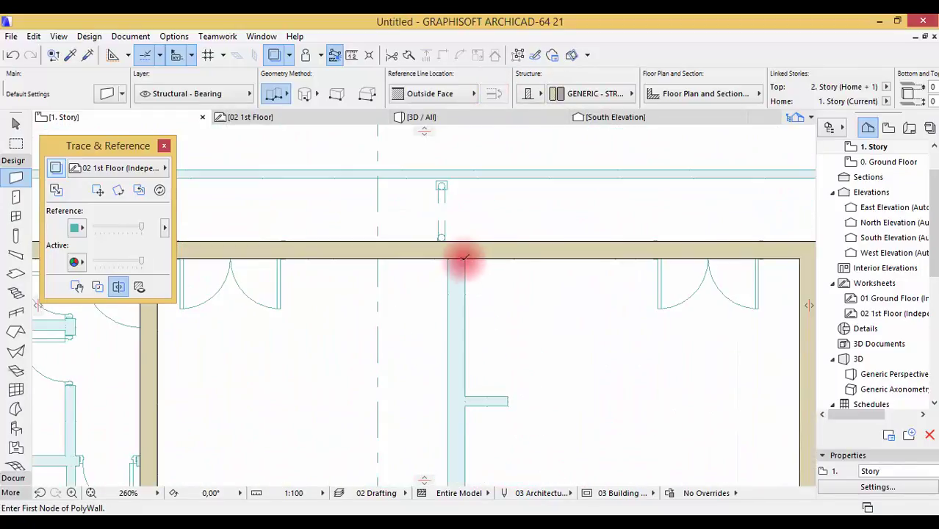
Draw a partition wall starting from the top exterior wall
{"action": "left_click", "coordinate": [464, 259]}
{"action": "scroll", "coordinate": [446, 410], "scroll_direction": "down", "scroll_amount": 3}
{"action": "scroll", "coordinate": [447, 411], "scroll_direction": "up", "scroll_amount": 7}
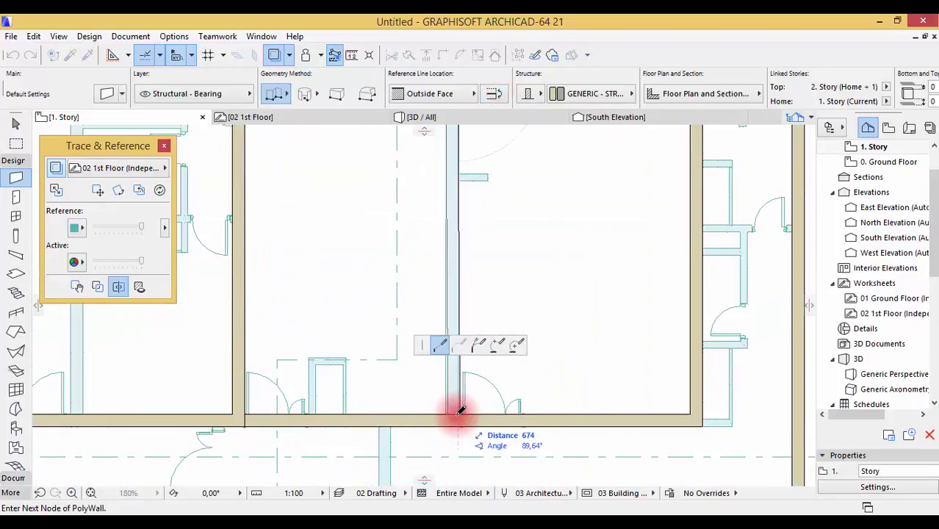
{"action": "right_click", "coordinate": [568, 410]}
{"action": "left_click", "coordinate": [601, 385]}
{"action": "scroll", "coordinate": [602, 383], "scroll_direction": "down", "scroll_amount": 10}
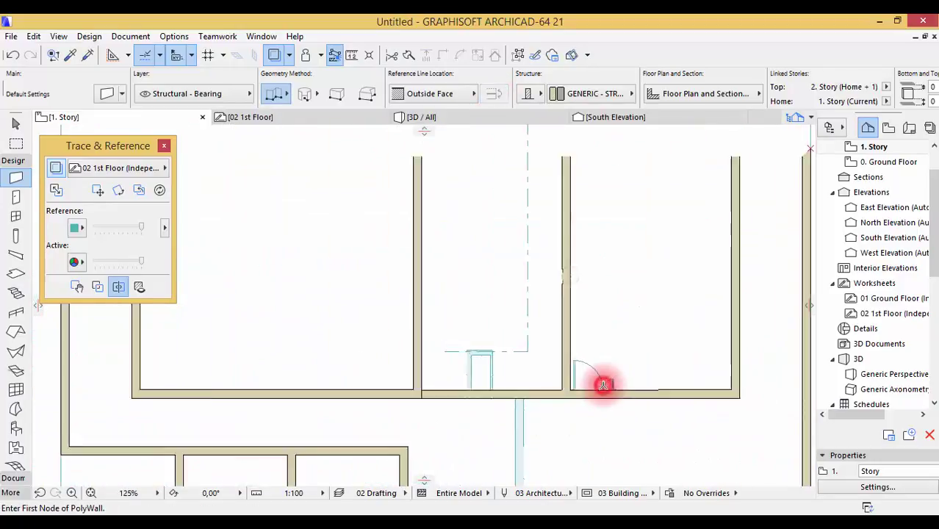
{"action": "scroll", "coordinate": [433, 195], "scroll_direction": "up", "scroll_amount": 5}
Add two interior walls: one down to the room's bottom edge, one from the grid point to the stair corner
{"action": "left_click", "coordinate": [433, 195]}
{"action": "scroll", "coordinate": [432, 294], "scroll_direction": "down", "scroll_amount": 5}
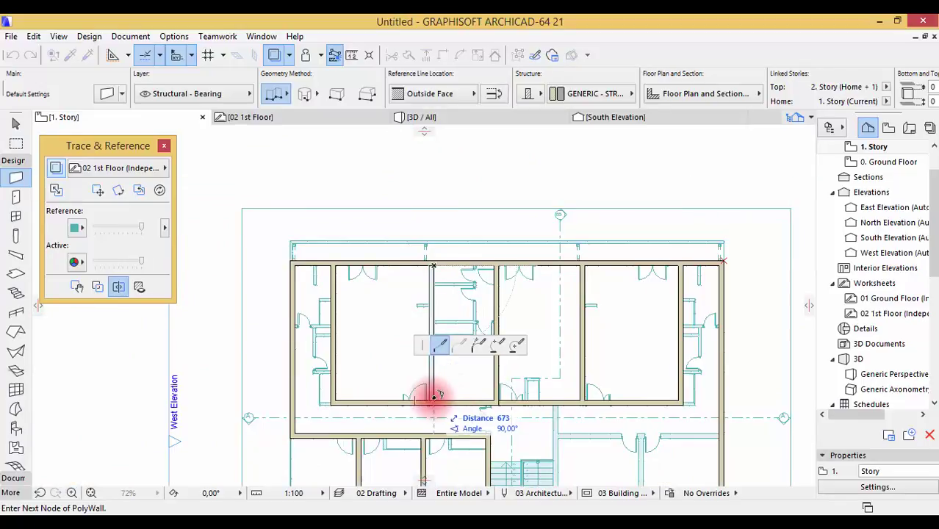
{"action": "right_click", "coordinate": [434, 390]}
{"action": "left_click", "coordinate": [491, 377]}
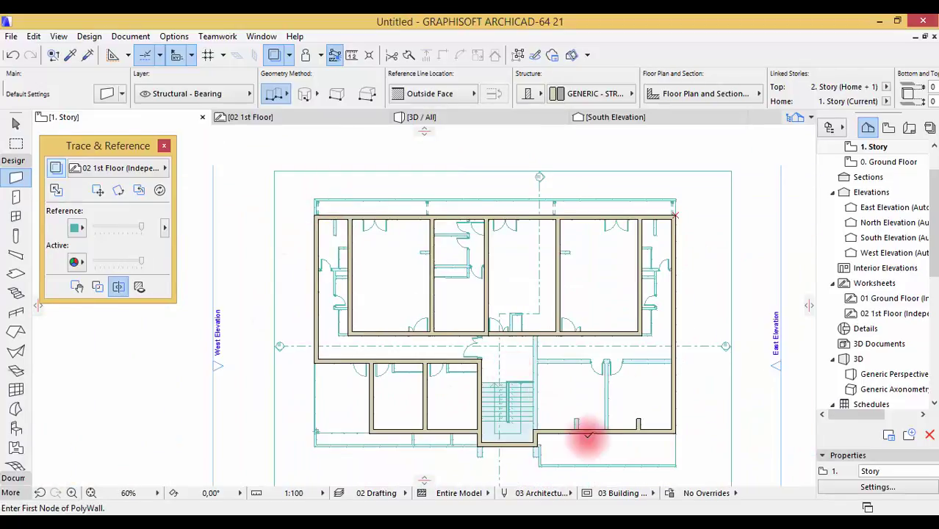
{"action": "scroll", "coordinate": [480, 227], "scroll_direction": "up", "scroll_amount": 3}
{"action": "left_click", "coordinate": [481, 227]}
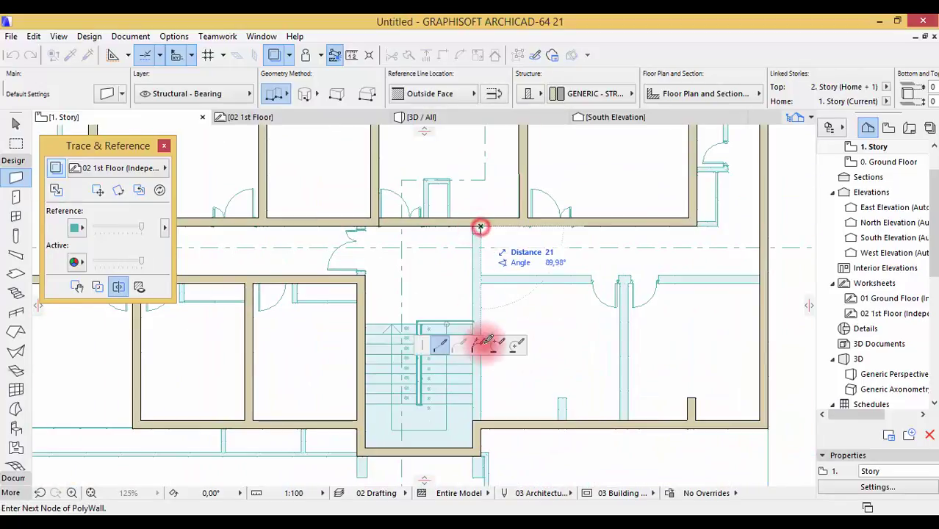
{"action": "left_click", "coordinate": [480, 420]}
{"action": "right_click", "coordinate": [529, 373]}
{"action": "left_click", "coordinate": [551, 365]}
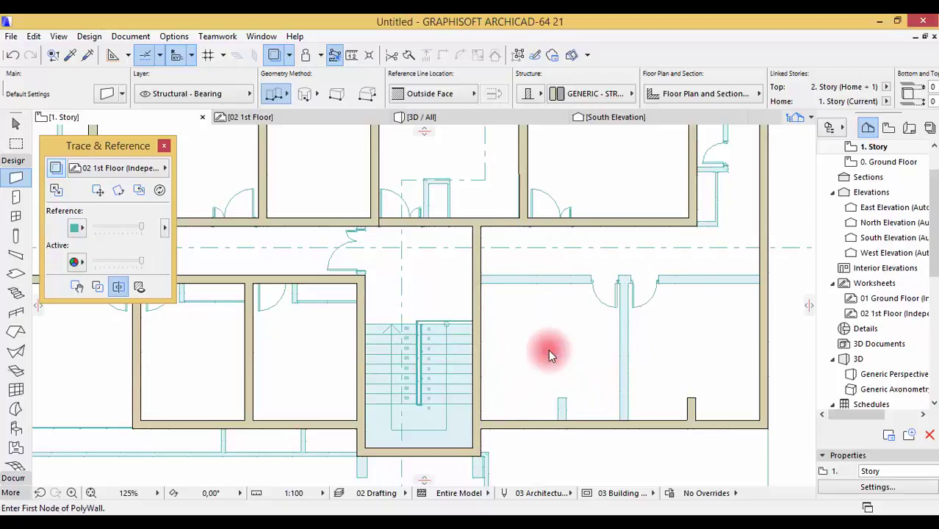
{"action": "scroll", "coordinate": [765, 270], "scroll_direction": "up", "scroll_amount": 4}
Draw the long corridor wall from the right exterior wall with its reference line on the Inside Face
{"action": "left_click", "coordinate": [764, 270]}
{"action": "left_click", "coordinate": [466, 93]}
{"action": "left_click", "coordinate": [501, 131]}
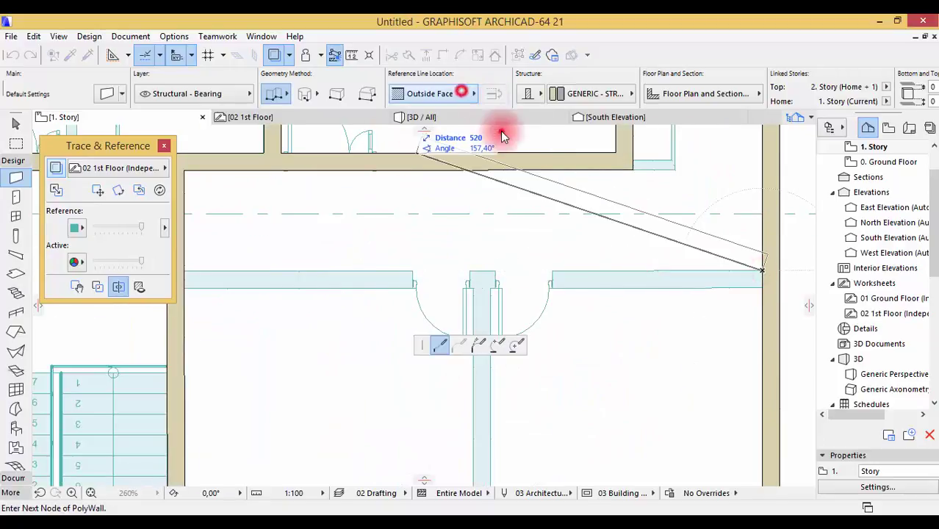
{"action": "left_click", "coordinate": [187, 269]}
{"action": "right_click", "coordinate": [304, 250]}
{"action": "left_click", "coordinate": [329, 359]}
Draw a wall from the door jamb down to the lower wall
{"action": "left_click", "coordinate": [488, 287]}
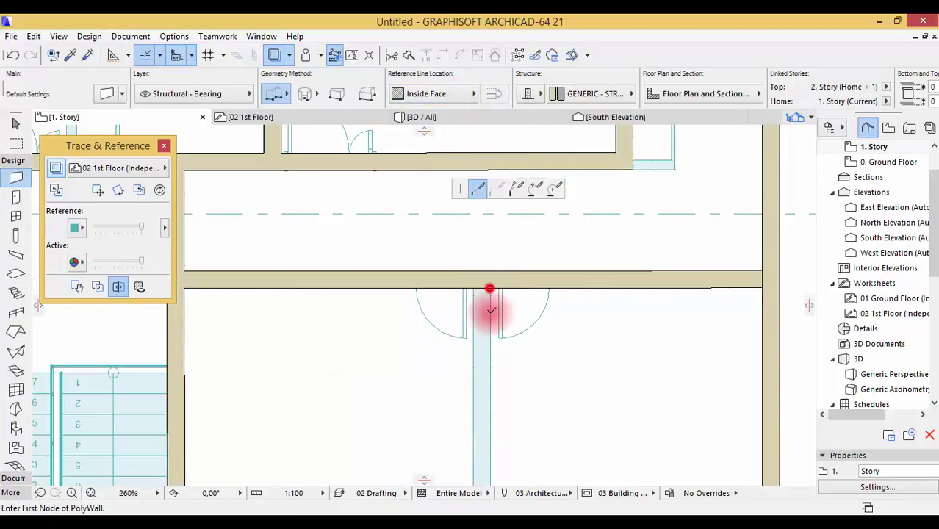
{"action": "scroll", "coordinate": [489, 316], "scroll_direction": "down", "scroll_amount": 4}
{"action": "scroll", "coordinate": [488, 438], "scroll_direction": "up", "scroll_amount": 6}
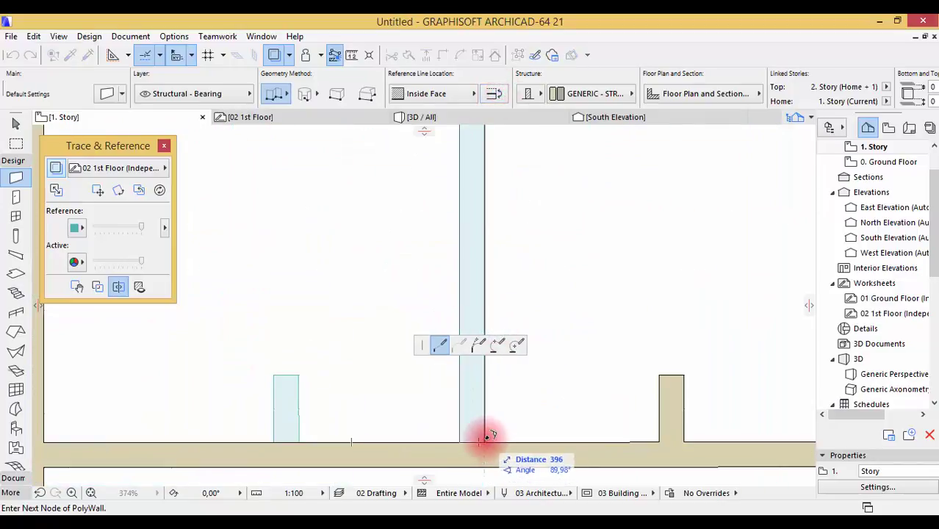
{"action": "right_click", "coordinate": [485, 440]}
{"action": "left_click", "coordinate": [592, 441]}
{"action": "scroll", "coordinate": [487, 377], "scroll_direction": "up", "scroll_amount": 5}
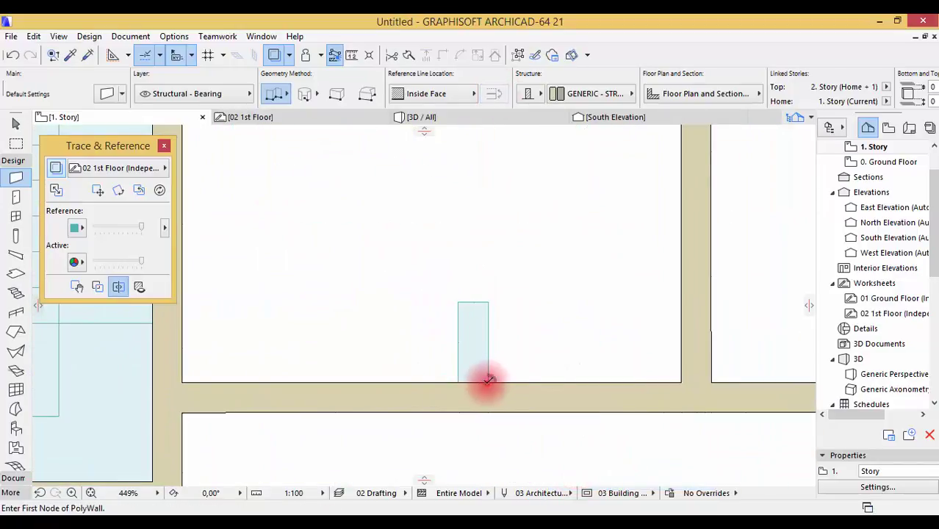
Add the short stub wall at the lower wall's edge
{"action": "left_click", "coordinate": [488, 382]}
{"action": "left_click", "coordinate": [578, 396]}
{"action": "scroll", "coordinate": [476, 413], "scroll_direction": "down", "scroll_amount": 5}
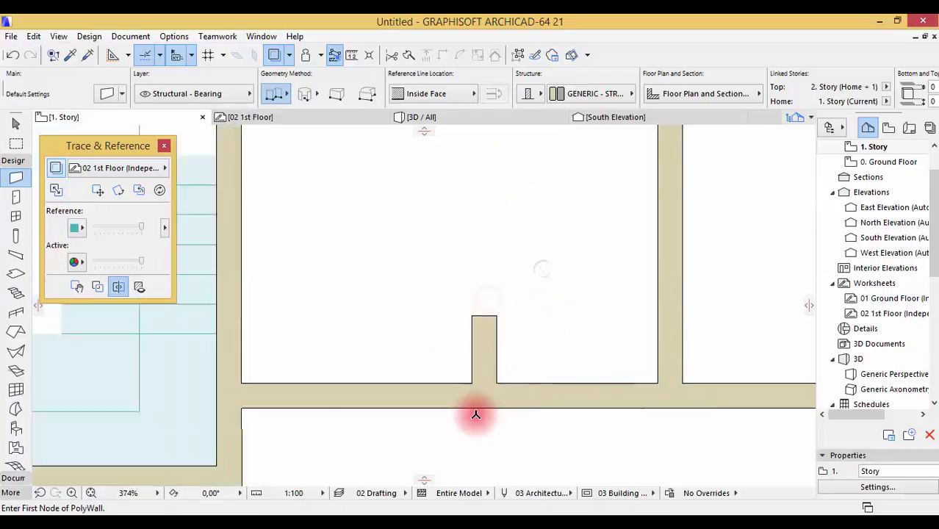
{"action": "scroll", "coordinate": [503, 324], "scroll_direction": "up", "scroll_amount": 3}
Set the default wall thickness to 14 with Ctrl+T
{"action": "key", "text": "ctrl+t"}
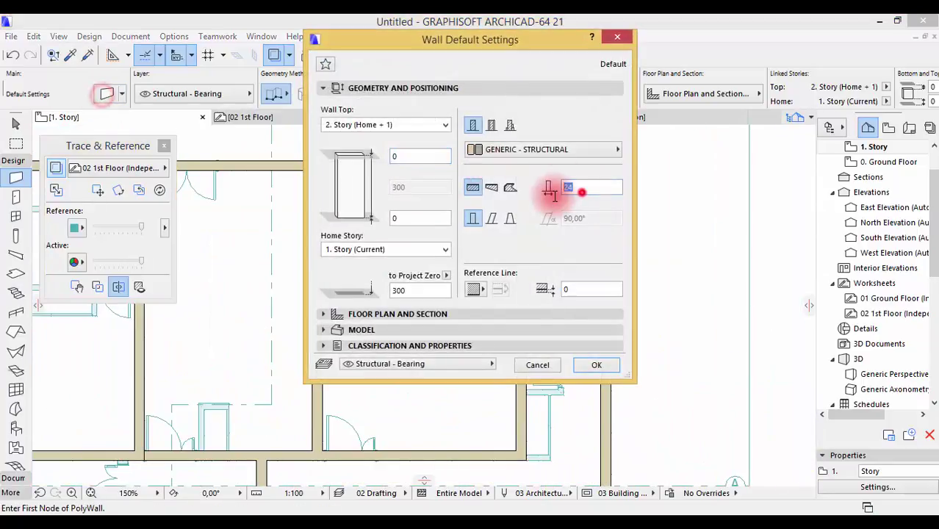
{"action": "type", "text": "14"}
{"action": "key", "text": "Return"}
Trace a partition down from the top wall, plus two horizontal partitions from the left wall's inner face
{"action": "scroll", "coordinate": [570, 276], "scroll_direction": "up", "scroll_amount": 4}
{"action": "left_click", "coordinate": [555, 179]}
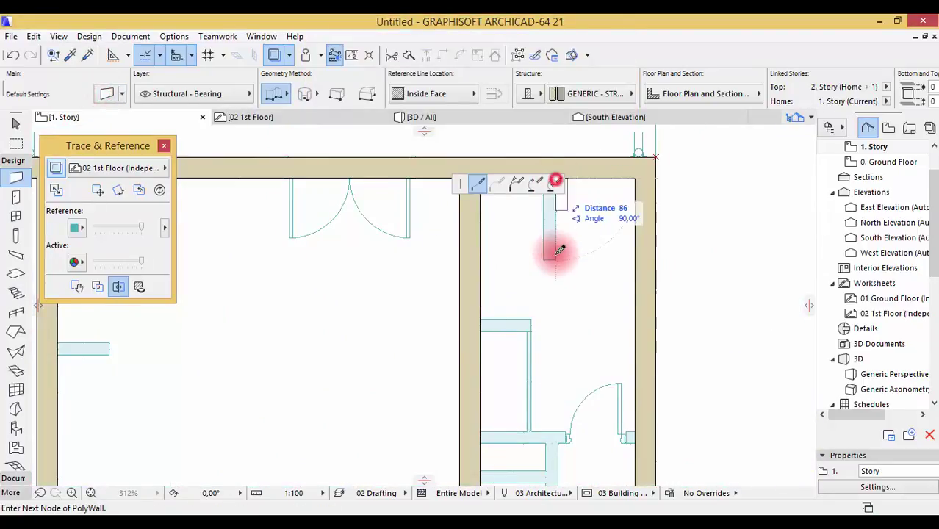
{"action": "right_click", "coordinate": [553, 260]}
{"action": "left_click", "coordinate": [604, 421]}
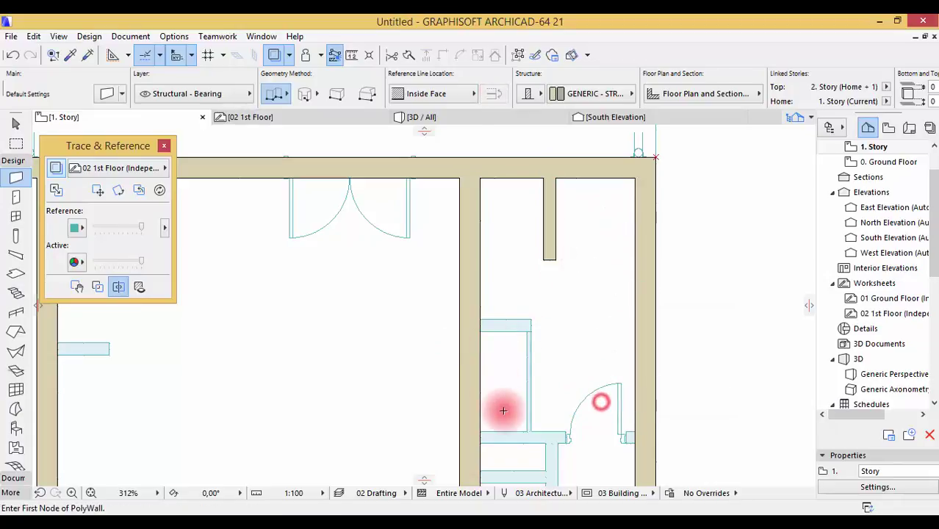
{"action": "scroll", "coordinate": [503, 406], "scroll_direction": "up", "scroll_amount": 2}
{"action": "left_click", "coordinate": [472, 278]}
{"action": "left_click", "coordinate": [541, 278]}
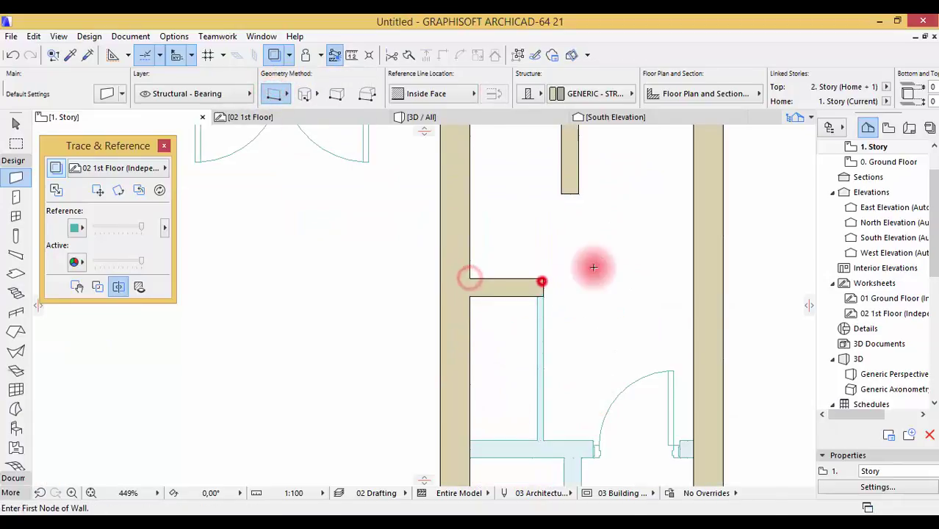
{"action": "scroll", "coordinate": [495, 300], "scroll_direction": "down", "scroll_amount": 2}
{"action": "left_click", "coordinate": [471, 280]}
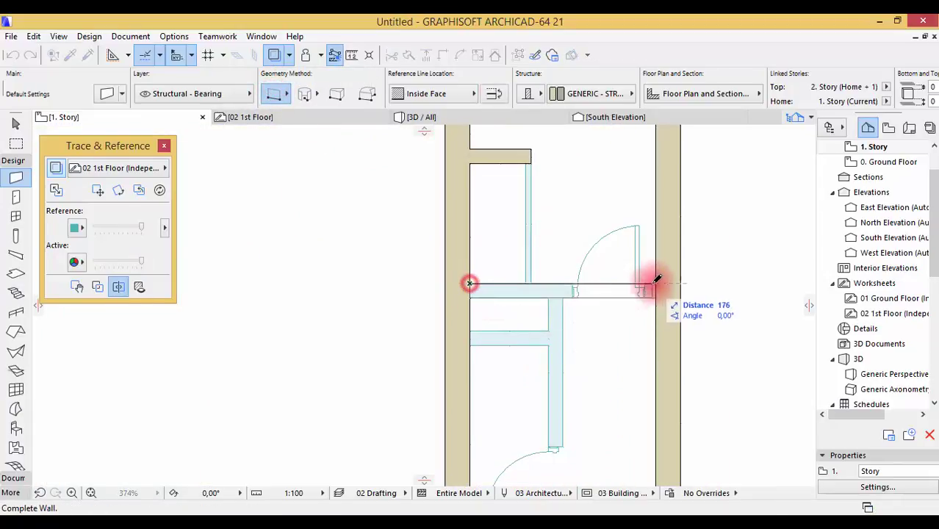
{"action": "left_click", "coordinate": [654, 282]}
Complete the vertical partition and run a horizontal partition from its foot back to the left wall
{"action": "scroll", "coordinate": [588, 389], "scroll_direction": "down", "scroll_amount": 3}
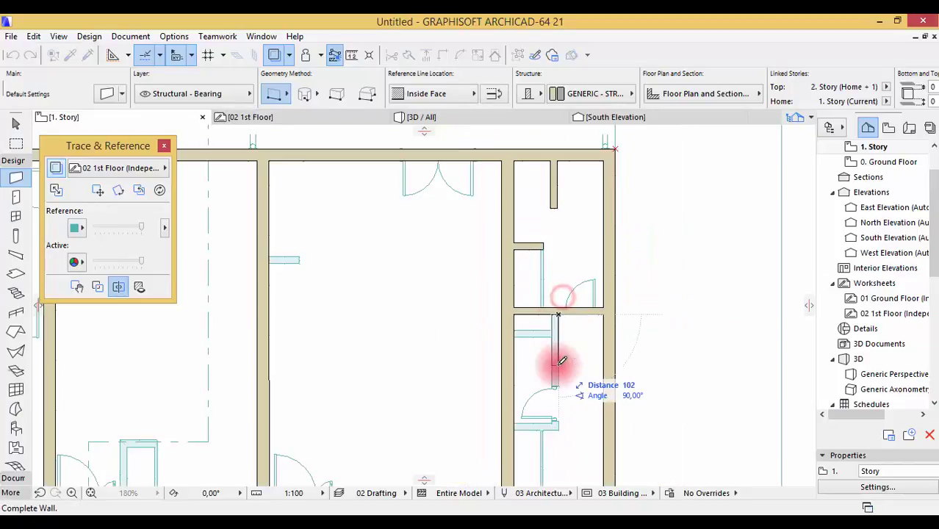
{"action": "scroll", "coordinate": [567, 424], "scroll_direction": "up", "scroll_amount": 3}
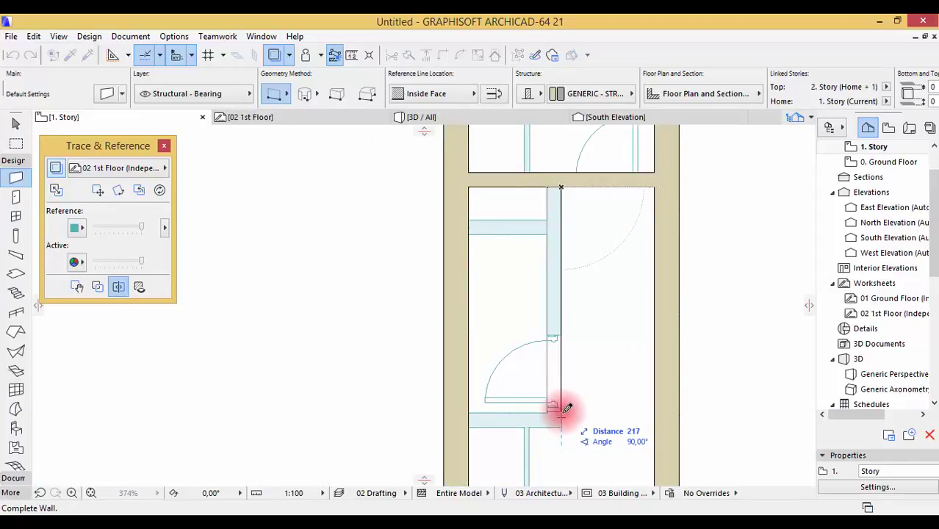
{"action": "left_click", "coordinate": [563, 422]}
{"action": "left_click", "coordinate": [561, 426]}
{"action": "left_click", "coordinate": [470, 427]}
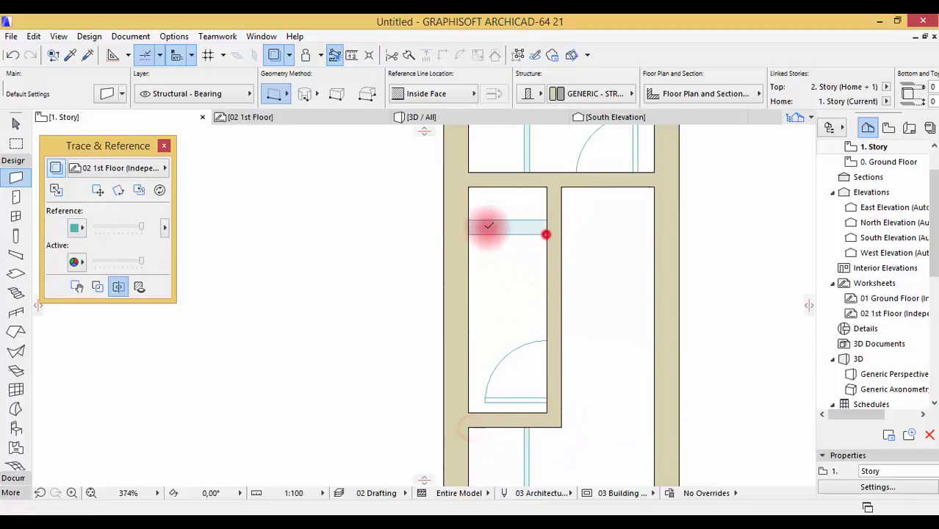
{"action": "left_click", "coordinate": [469, 230]}
Trace a partition rightward from the corner node and a short stub off it
{"action": "scroll", "coordinate": [465, 231], "scroll_direction": "down", "scroll_amount": 3}
{"action": "scroll", "coordinate": [587, 294], "scroll_direction": "up", "scroll_amount": 5}
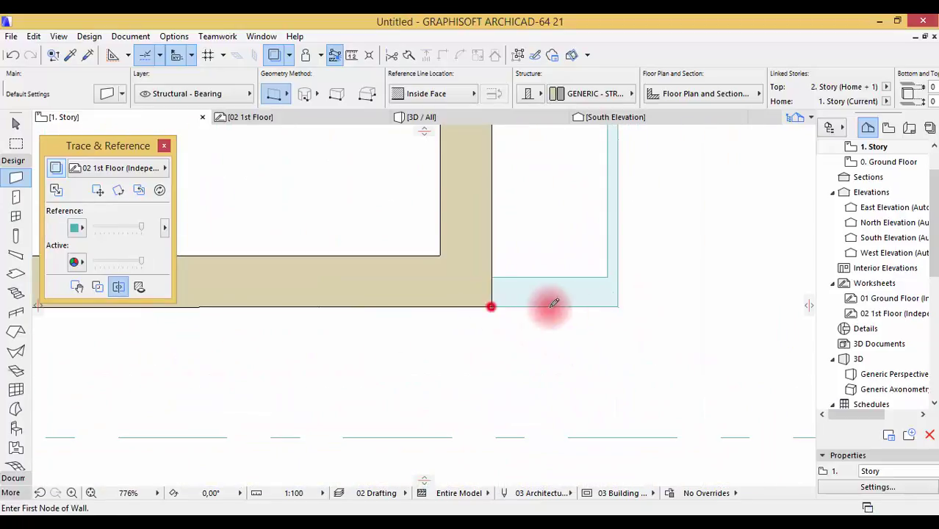
{"action": "left_click", "coordinate": [491, 306]}
{"action": "left_click", "coordinate": [618, 306]}
{"action": "scroll", "coordinate": [661, 323], "scroll_direction": "down", "scroll_amount": 8}
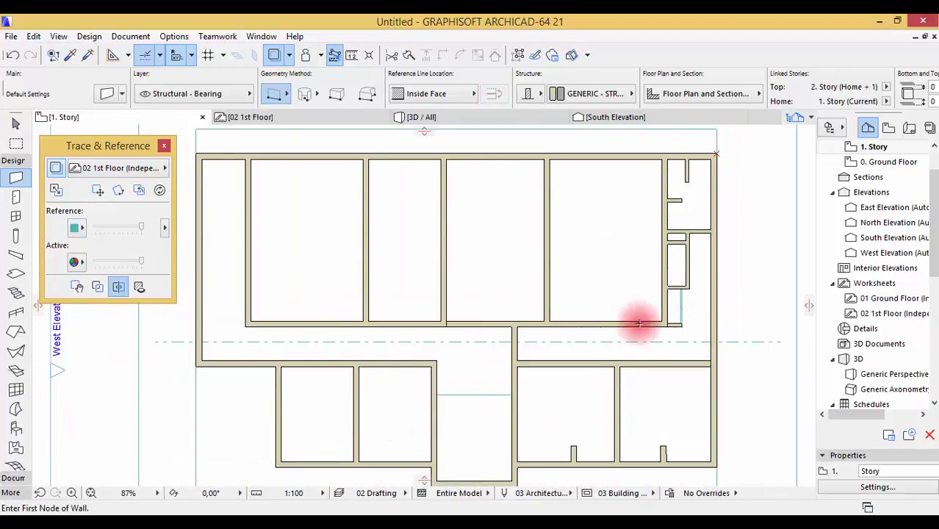
{"action": "scroll", "coordinate": [561, 184], "scroll_direction": "up", "scroll_amount": 1}
{"action": "scroll", "coordinate": [442, 270], "scroll_direction": "up", "scroll_amount": 8}
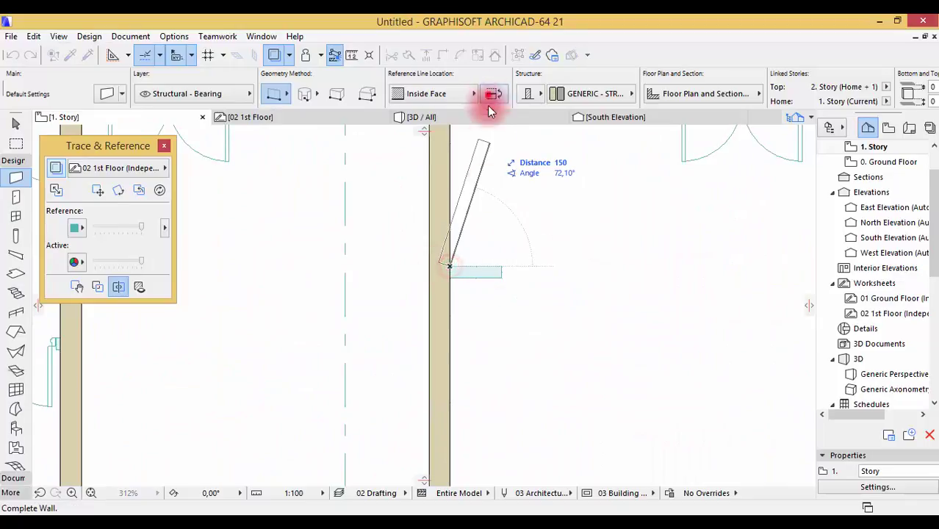
{"action": "left_click", "coordinate": [496, 265]}
Trace a vertical partition from the wall edge and a horizontal partition ending at the room's right face
{"action": "scroll", "coordinate": [503, 265], "scroll_direction": "down", "scroll_amount": 5}
{"action": "scroll", "coordinate": [395, 250], "scroll_direction": "up", "scroll_amount": 2}
{"action": "scroll", "coordinate": [441, 213], "scroll_direction": "up", "scroll_amount": 2}
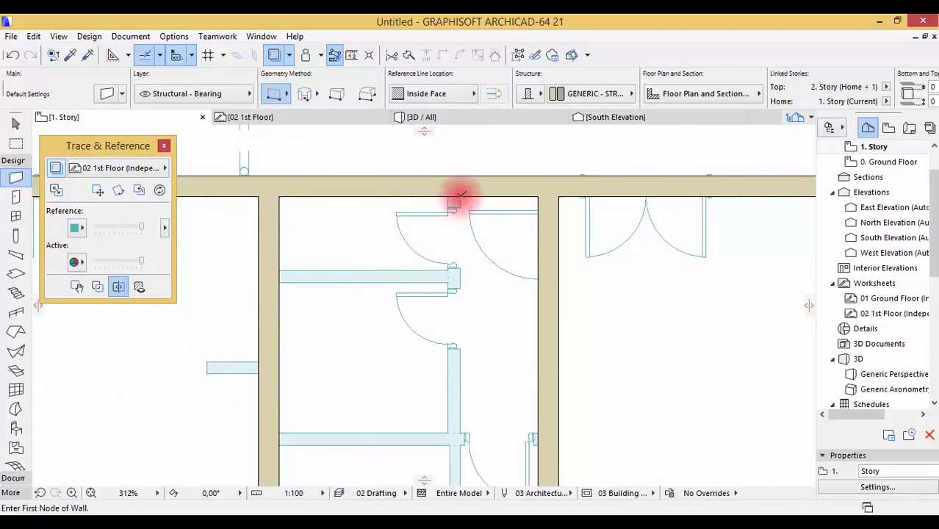
{"action": "left_click", "coordinate": [458, 194]}
{"action": "scroll", "coordinate": [450, 323], "scroll_direction": "down", "scroll_amount": 3}
{"action": "scroll", "coordinate": [466, 330], "scroll_direction": "up", "scroll_amount": 3}
{"action": "left_click", "coordinate": [469, 318]}
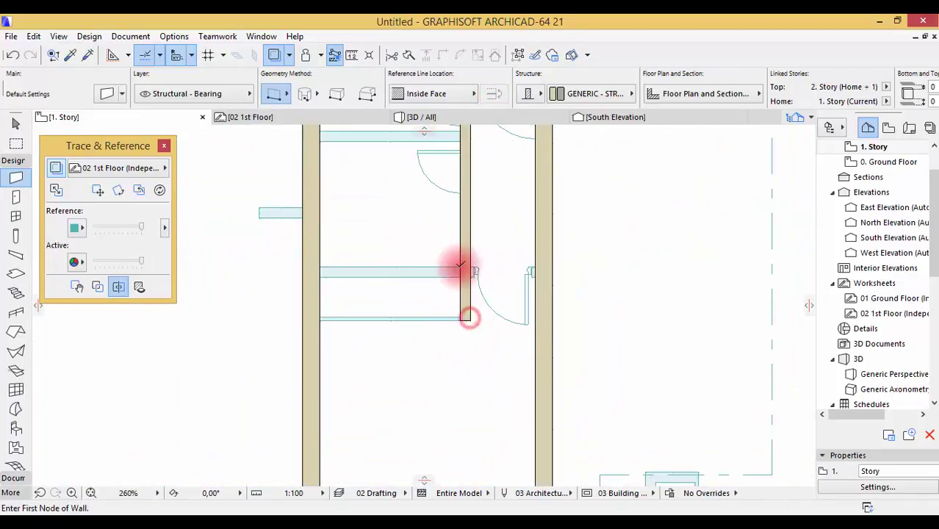
{"action": "left_click", "coordinate": [460, 266]}
{"action": "left_click", "coordinate": [320, 266]}
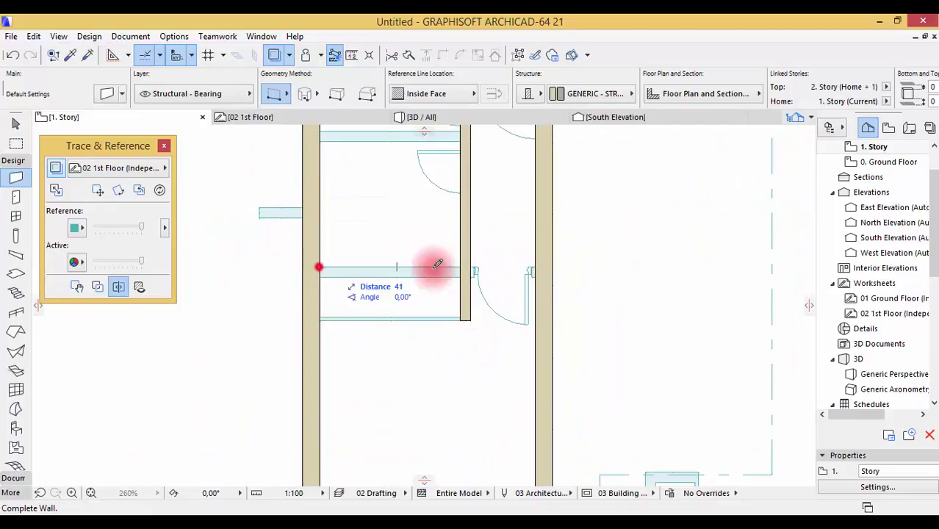
{"action": "left_click", "coordinate": [539, 265]}
{"action": "scroll", "coordinate": [440, 231], "scroll_direction": "down", "scroll_amount": 3}
{"action": "scroll", "coordinate": [317, 294], "scroll_direction": "up", "scroll_amount": 4}
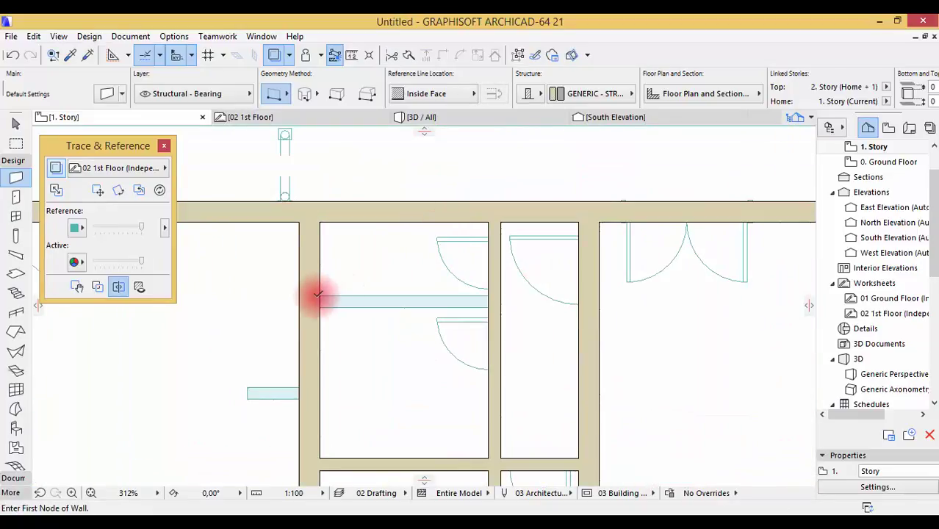
{"action": "left_click", "coordinate": [485, 295]}
Trace partitions from the bottom wall up to the room's top edge, rightward, and from the stub to the wall face
{"action": "scroll", "coordinate": [491, 294], "scroll_direction": "down", "scroll_amount": 3}
{"action": "scroll", "coordinate": [576, 252], "scroll_direction": "up", "scroll_amount": 5}
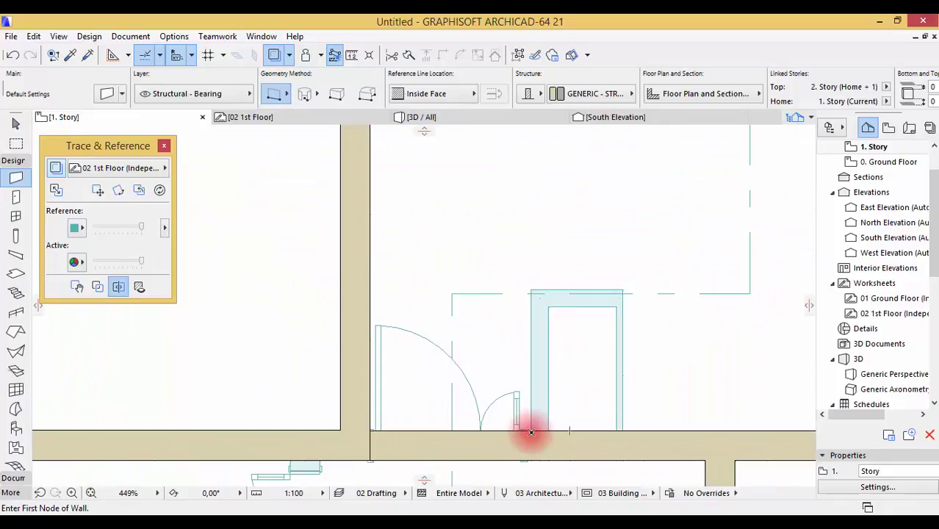
{"action": "left_click", "coordinate": [531, 431]}
{"action": "left_click", "coordinate": [539, 293]}
{"action": "left_click", "coordinate": [534, 292]}
{"action": "left_click", "coordinate": [622, 290]}
{"action": "scroll", "coordinate": [674, 330], "scroll_direction": "down", "scroll_amount": 5}
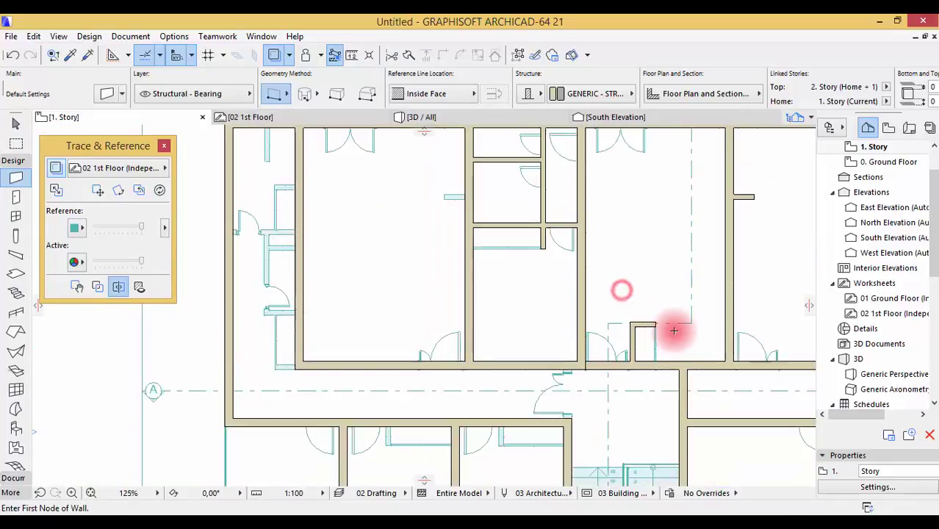
{"action": "scroll", "coordinate": [559, 252], "scroll_direction": "up", "scroll_amount": 6}
{"action": "left_click", "coordinate": [461, 243]}
{"action": "left_click", "coordinate": [541, 259]}
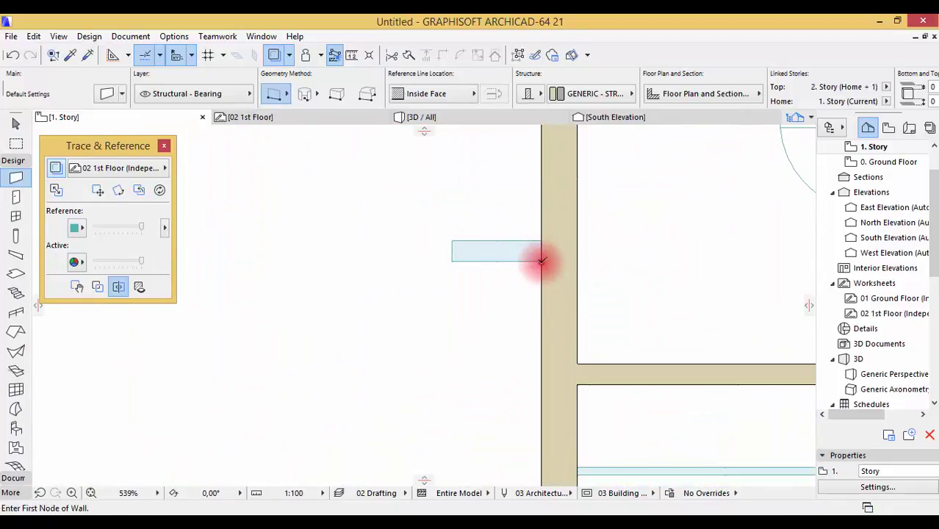
Trace a partition partway down from the top wall and a short wall leftward from a wall face
{"action": "scroll", "coordinate": [457, 260], "scroll_direction": "down", "scroll_amount": 4}
{"action": "scroll", "coordinate": [336, 174], "scroll_direction": "up", "scroll_amount": 3}
{"action": "left_click", "coordinate": [340, 174]}
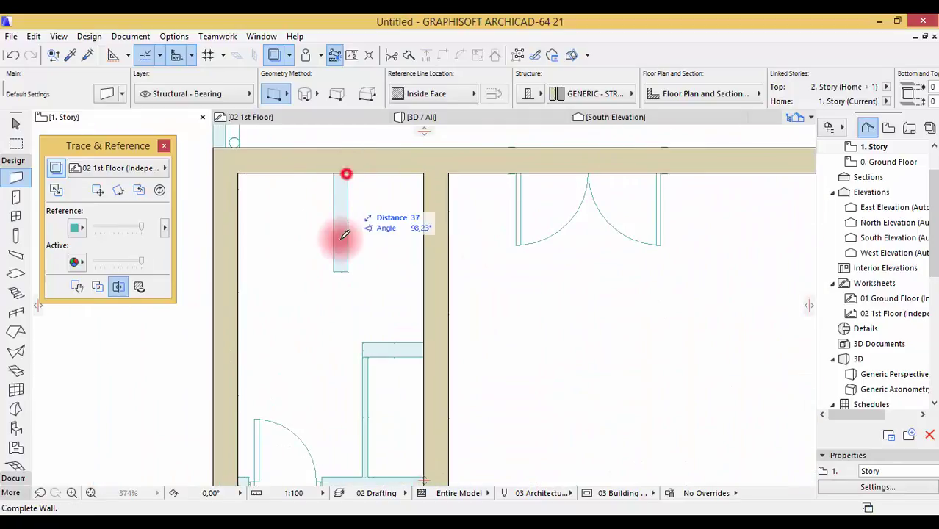
{"action": "left_click", "coordinate": [342, 270]}
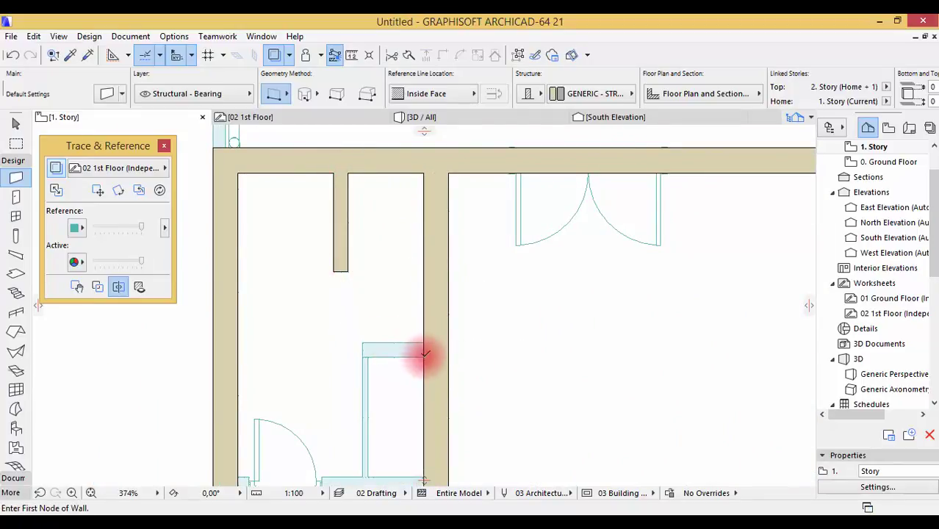
{"action": "left_click", "coordinate": [423, 357]}
{"action": "left_click", "coordinate": [366, 352]}
Trace the remaining left-side partitions: a horizontal wall, a vertical wall to the door, and two short connecting walls
{"action": "scroll", "coordinate": [367, 294], "scroll_direction": "down", "scroll_amount": 4}
{"action": "scroll", "coordinate": [381, 294], "scroll_direction": "up", "scroll_amount": 3}
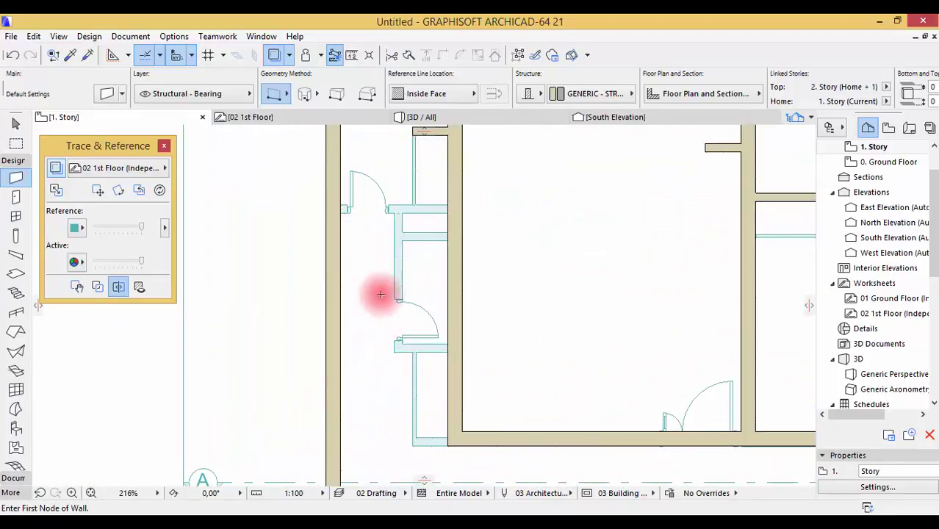
{"action": "left_click", "coordinate": [341, 203]}
{"action": "left_click", "coordinate": [447, 207]}
{"action": "left_click", "coordinate": [398, 214]}
{"action": "left_click", "coordinate": [406, 343]}
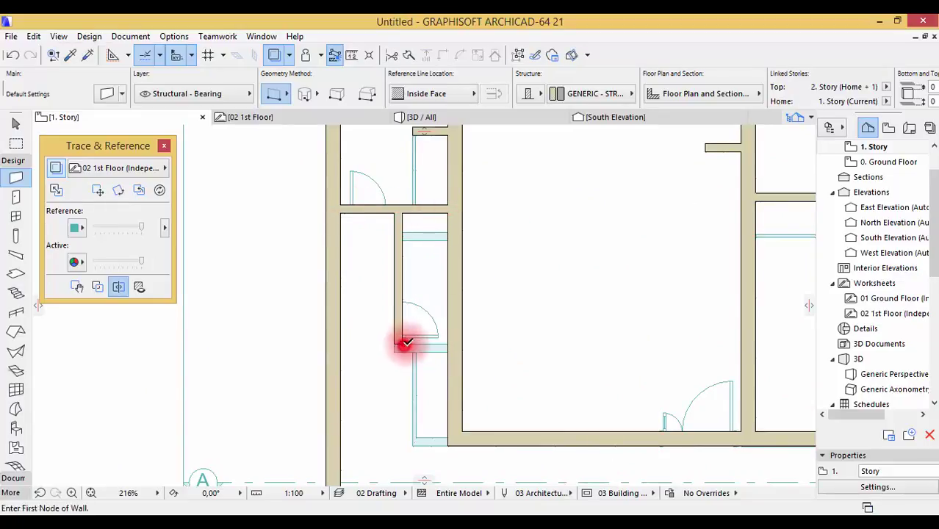
{"action": "left_click", "coordinate": [406, 343]}
{"action": "left_click", "coordinate": [448, 343]}
{"action": "scroll", "coordinate": [404, 217], "scroll_direction": "down", "scroll_amount": 3}
{"action": "scroll", "coordinate": [439, 301], "scroll_direction": "up", "scroll_amount": 3}
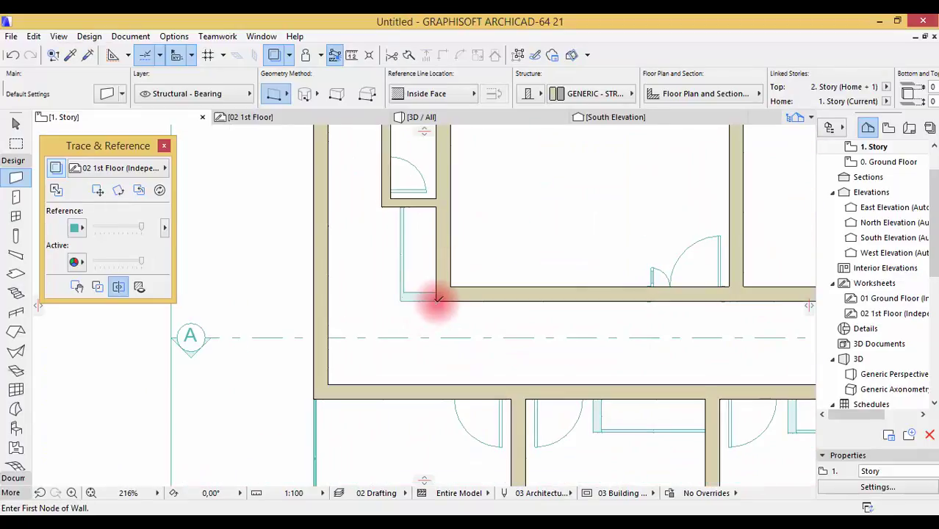
{"action": "left_click", "coordinate": [438, 298]}
{"action": "left_click", "coordinate": [329, 298]}
{"action": "scroll", "coordinate": [318, 289], "scroll_direction": "down", "scroll_amount": 5}
{"action": "scroll", "coordinate": [588, 361], "scroll_direction": "up", "scroll_amount": 2}
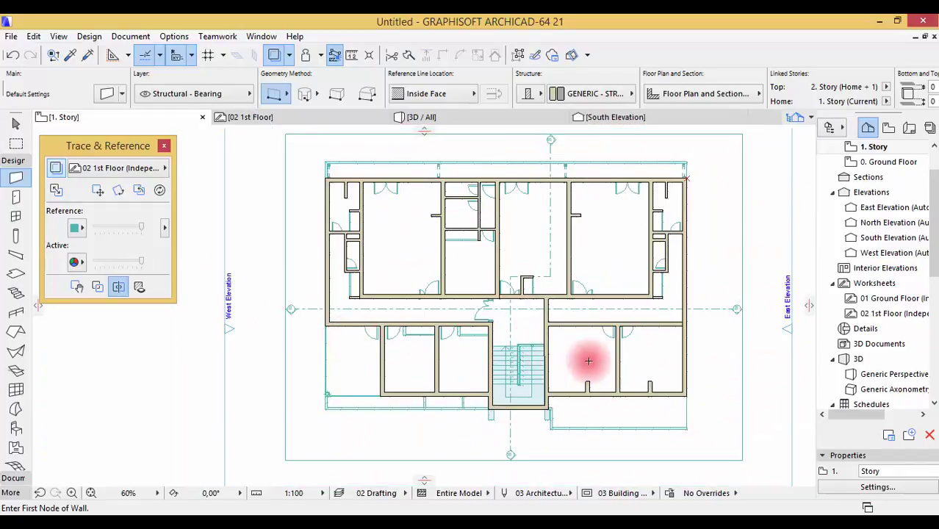